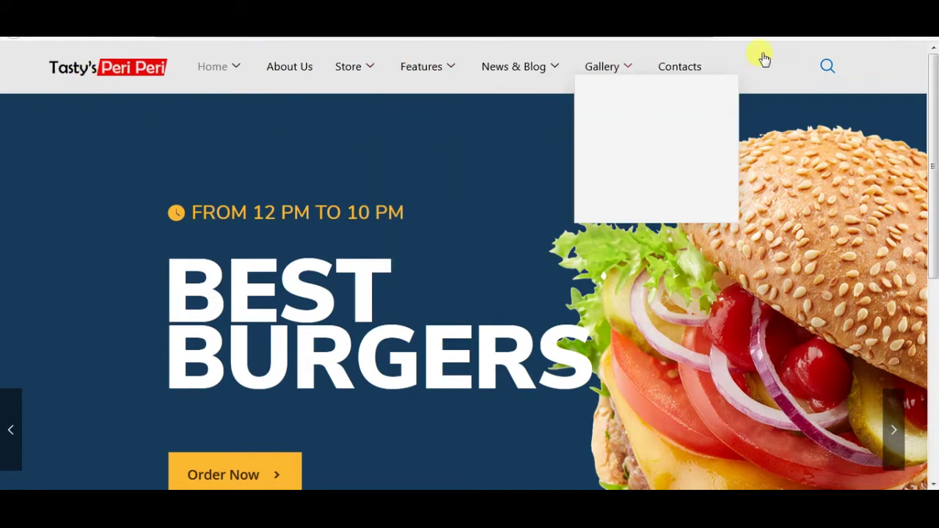
Examine the website's header navigation, its Features submenu, and how the header behaves while the page scrolls
mouse_move(444, 78)
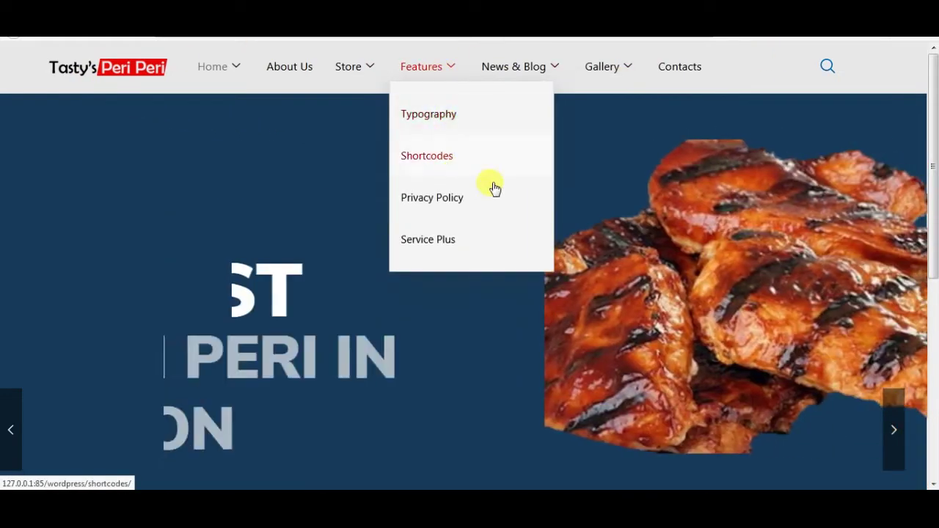
scroll(658, 172, down, 5)
scroll(653, 176, up, 5)
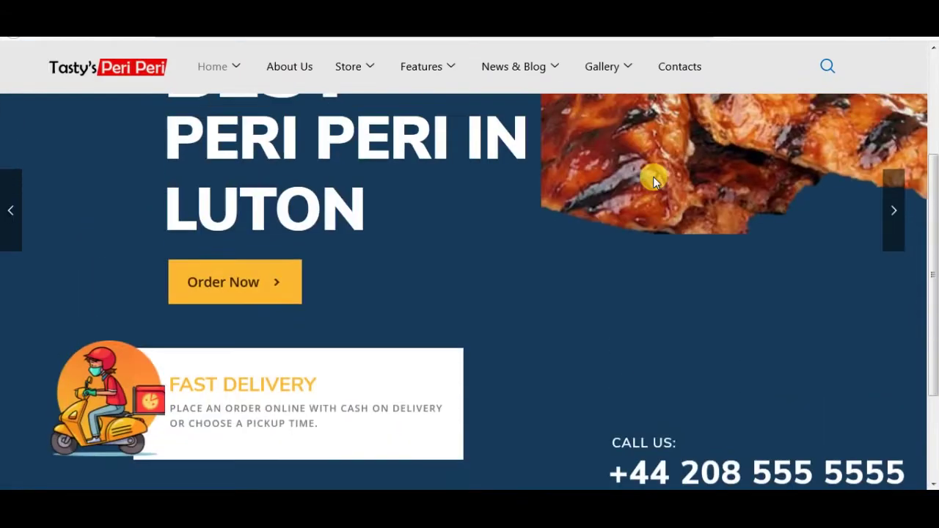
scroll(652, 176, down, 3)
scroll(652, 179, up, 3)
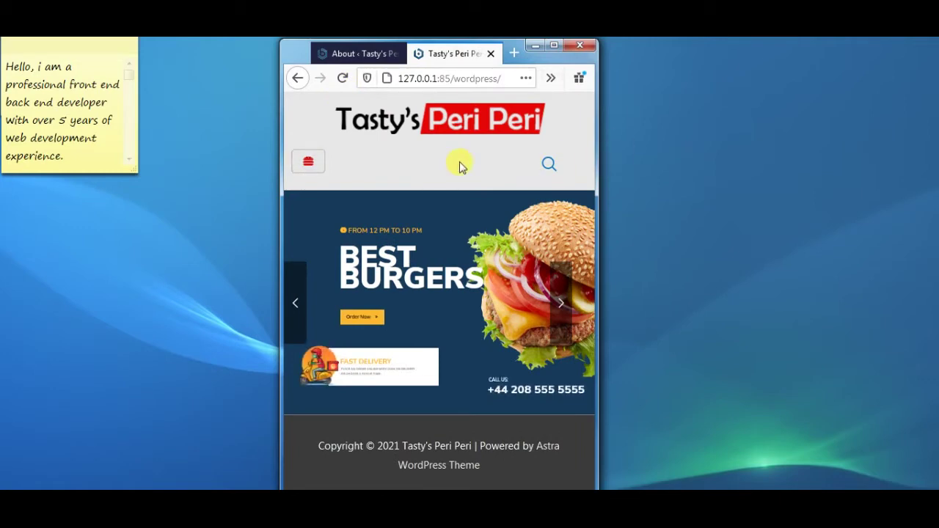
Open the mobile navigation menu and check the Home, Store, Features and News & Blog submenus by expanding and collapsing them
click(310, 164)
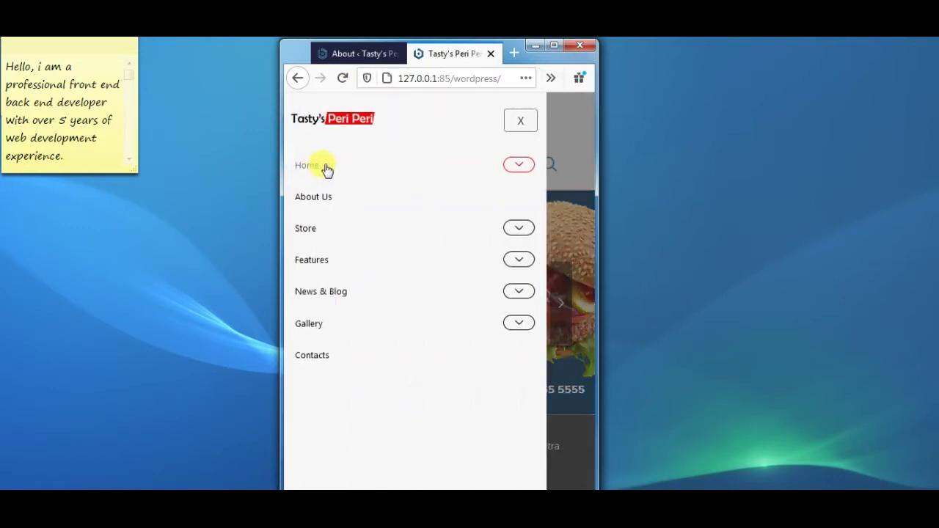
click(517, 167)
click(518, 169)
click(519, 230)
click(519, 230)
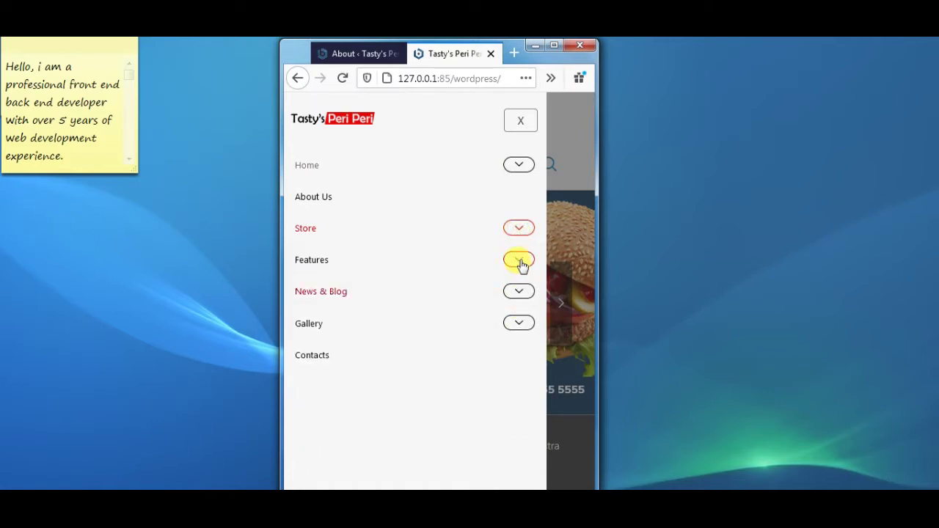
click(518, 260)
click(519, 261)
click(515, 292)
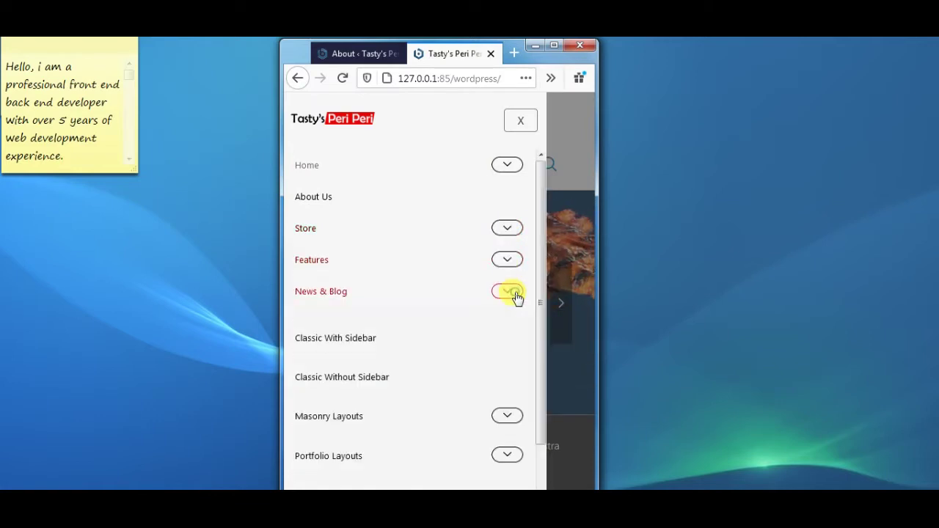
click(516, 293)
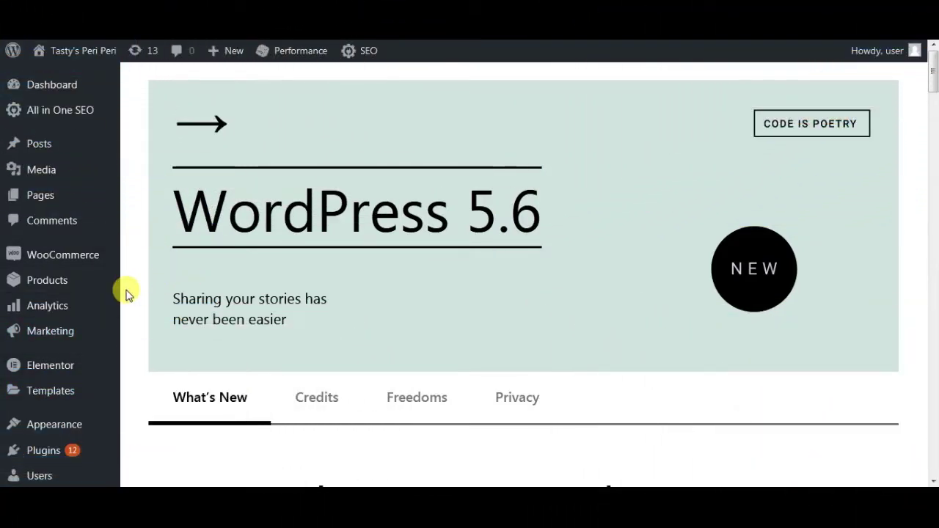
Search the plugin directory for "elementor" and update the Elementor Website Builder plugin, dismissing the Instagram Feed notice
scroll(127, 294, down, 1)
scroll(126, 293, down, 1)
mouse_move(75, 287)
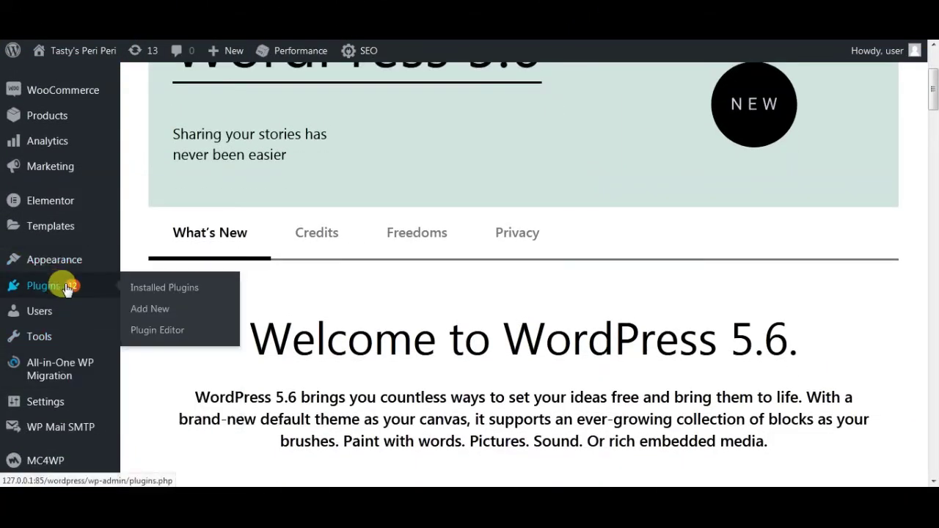
click(149, 312)
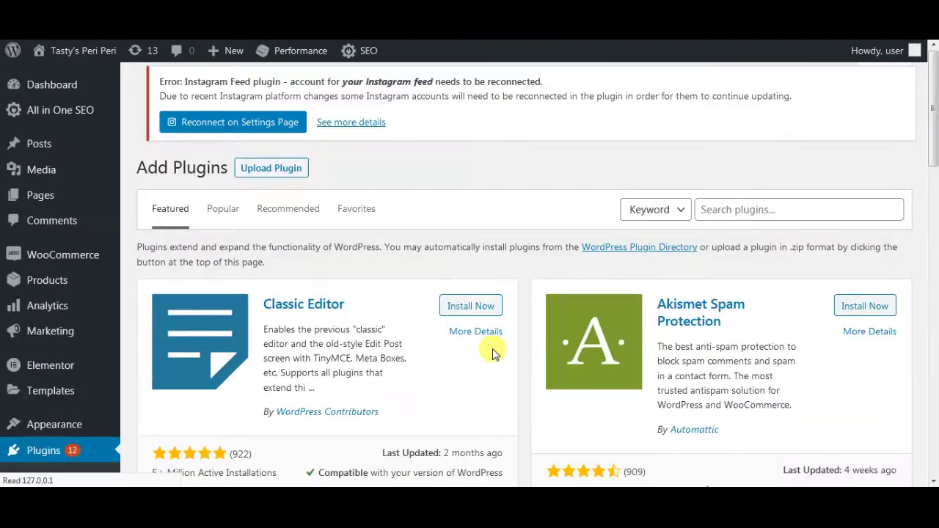
click(726, 213)
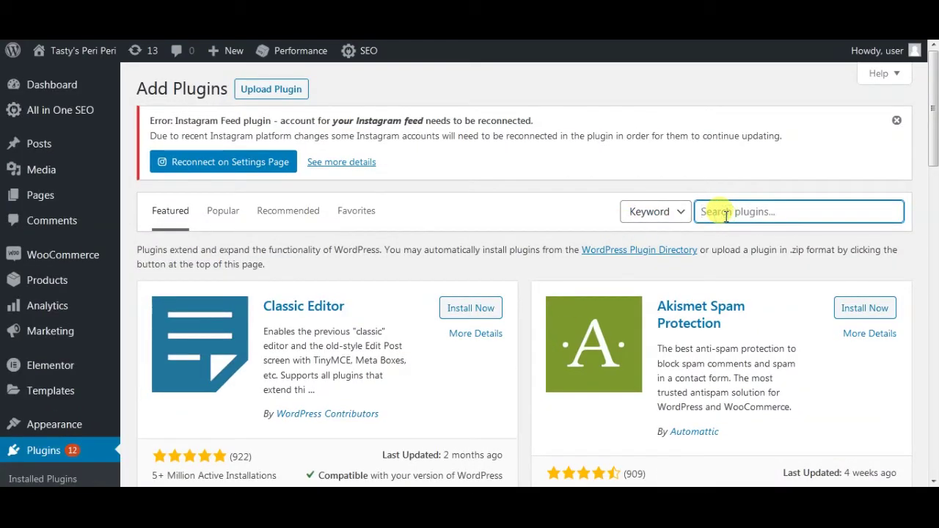
text(element)
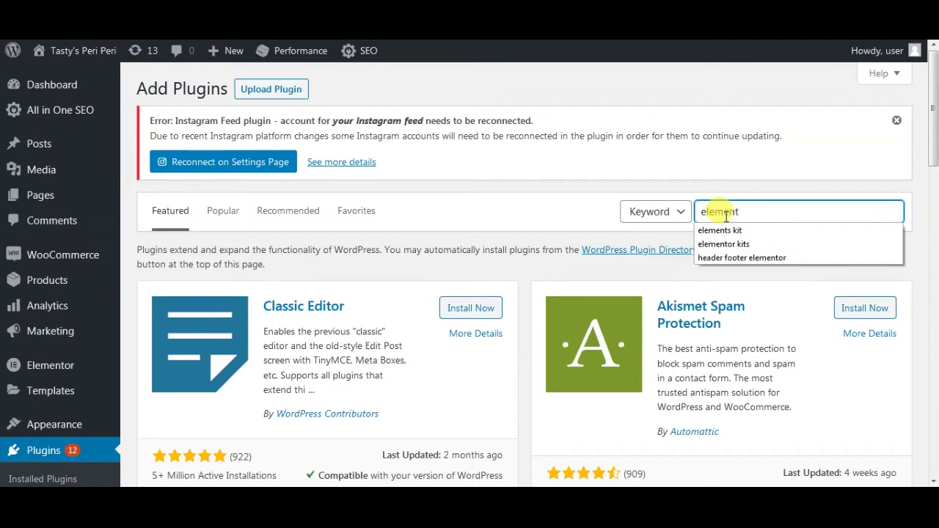
text(or)
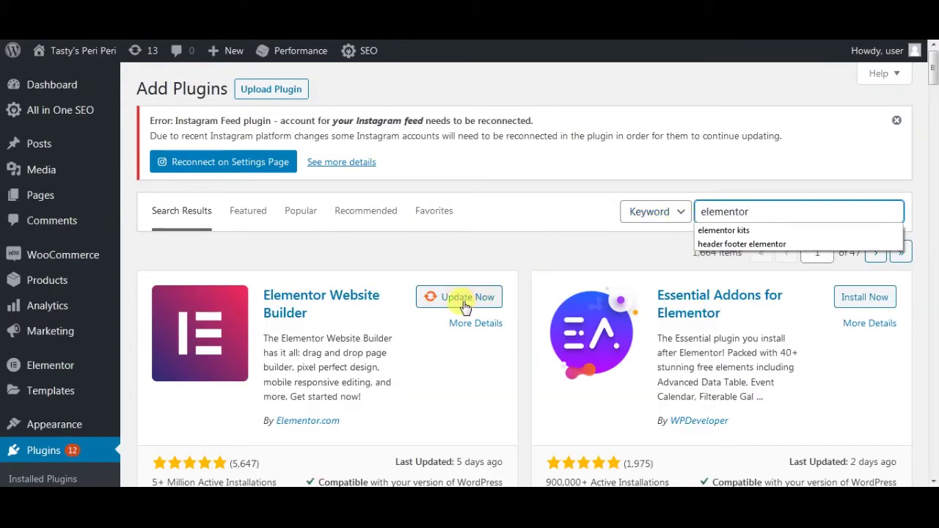
click(463, 301)
click(896, 120)
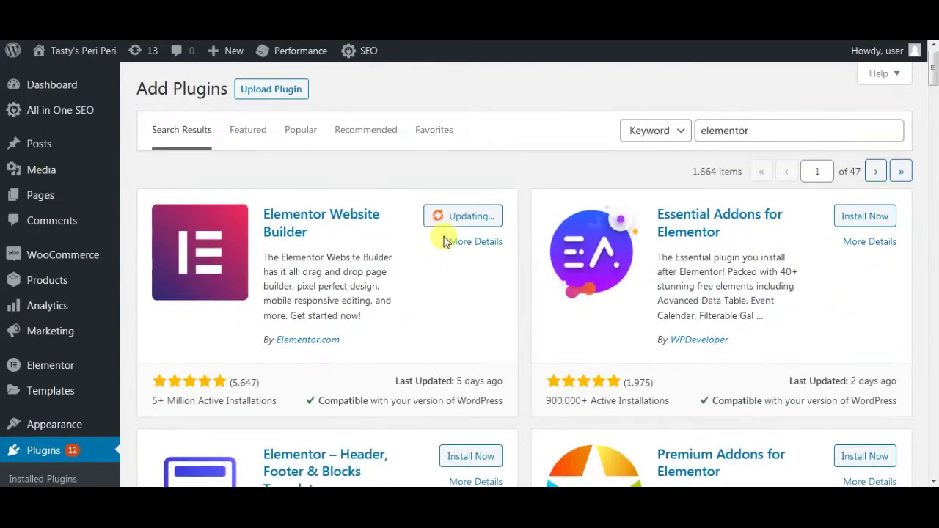
Search the plugin directory for "elementor kits", and install and activate the Elements kit Elementor addons plugin
double_click(757, 131)
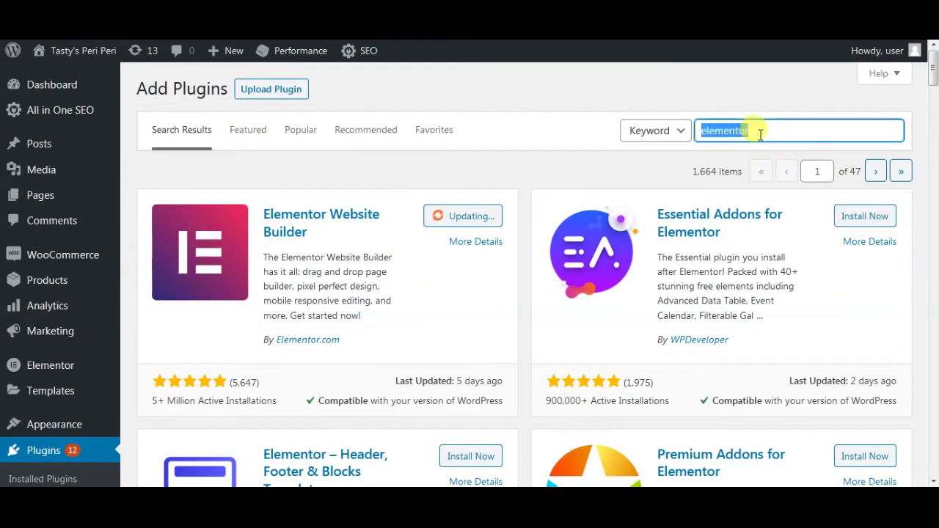
click(761, 134)
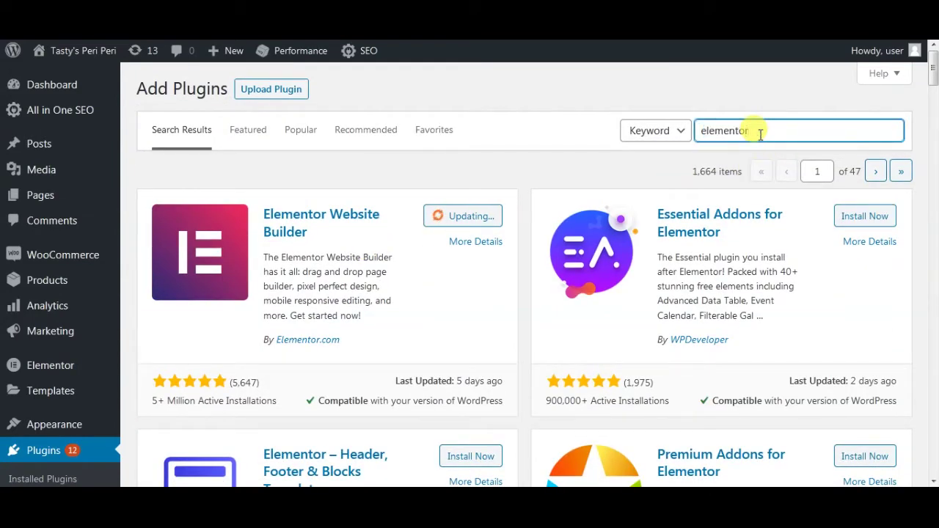
key(BackSpace)
key(BackSpace)
text(s kits)
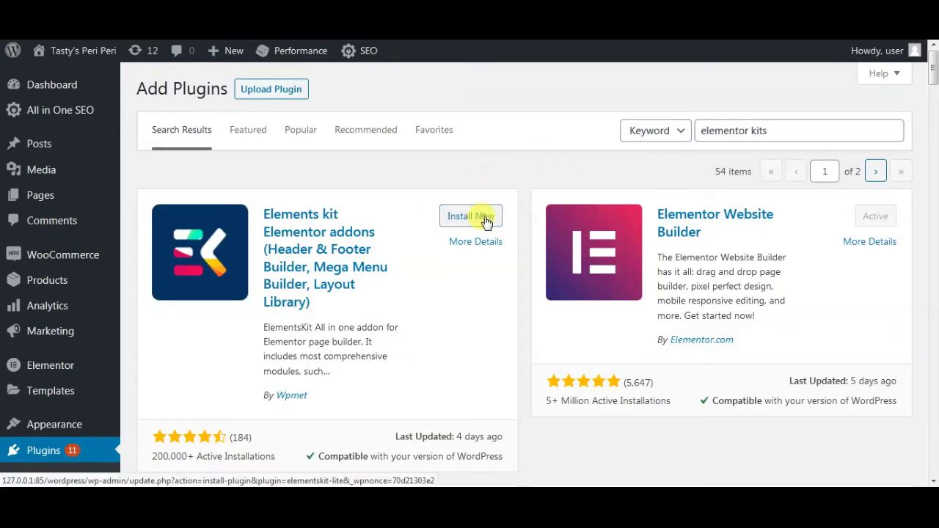
click(484, 218)
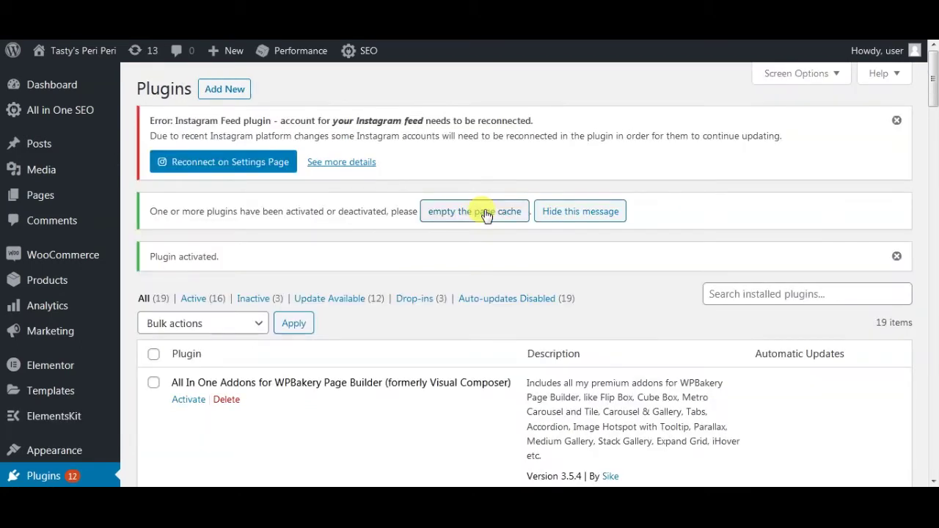
Return to adding plugins and search the directory for "sticky header"
click(236, 89)
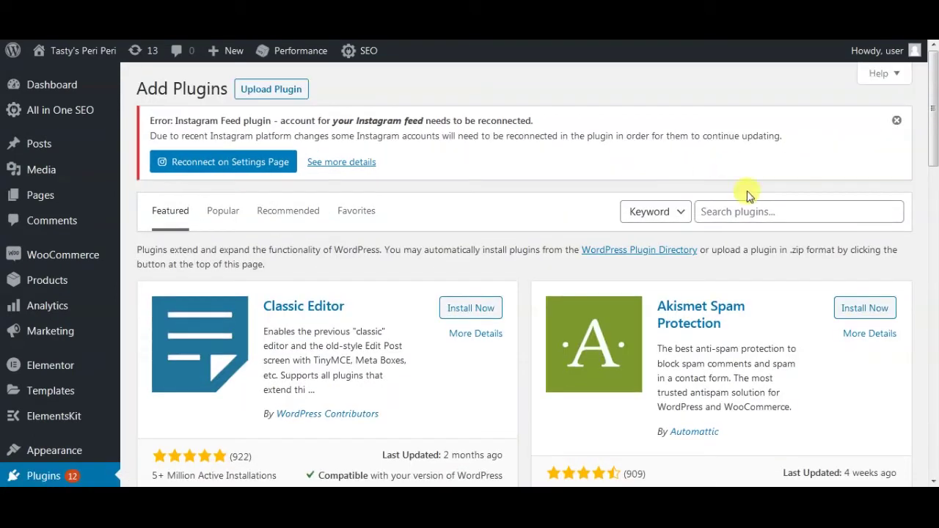
click(751, 214)
text(s)
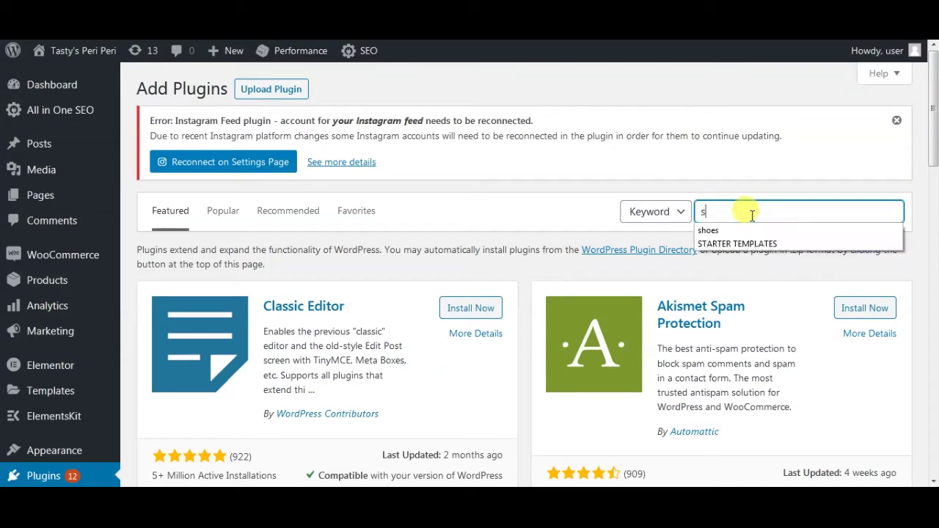
text(ticky)
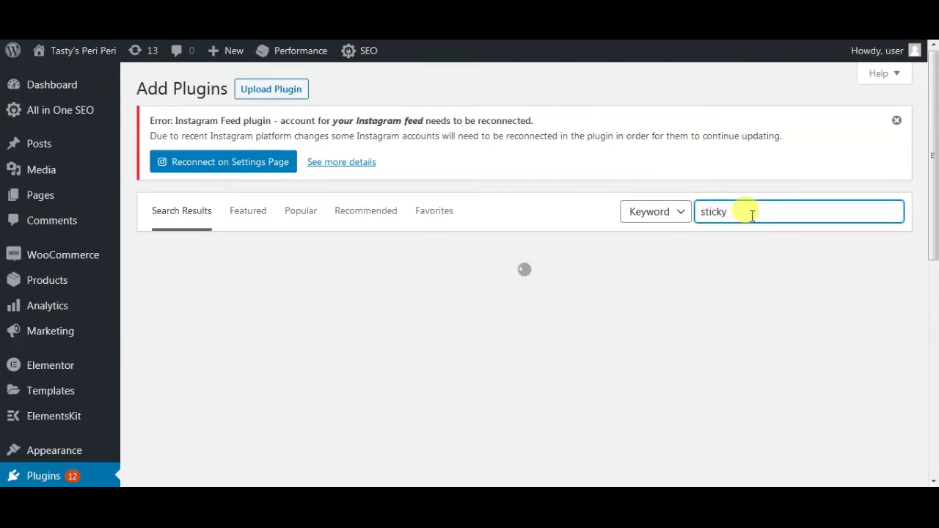
text( header)
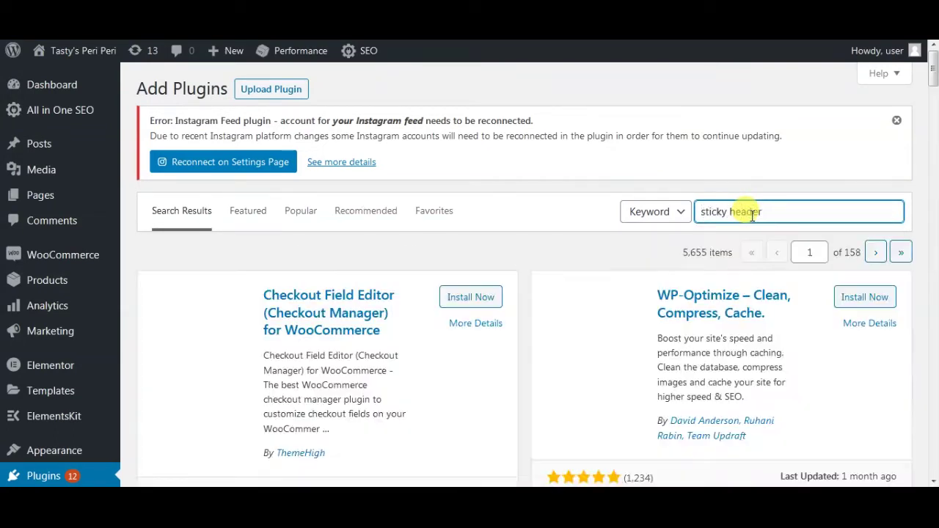
text( efffects)
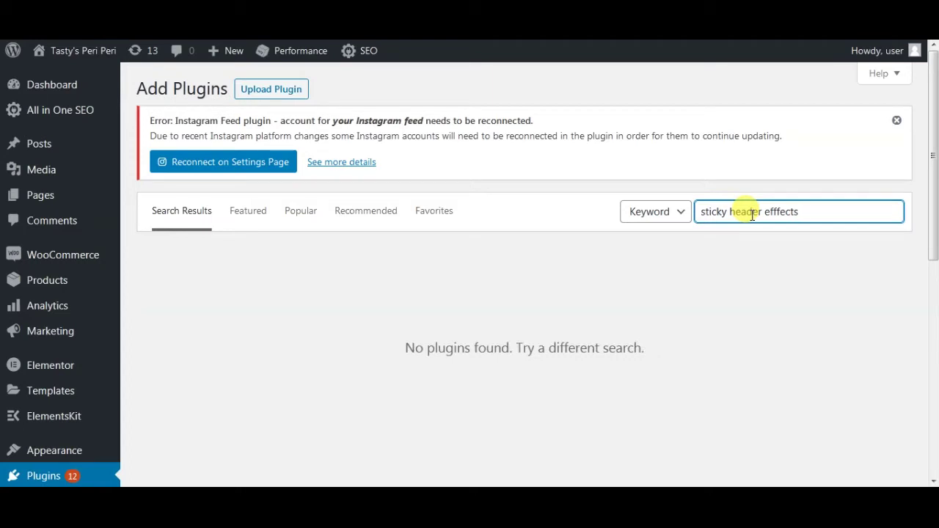
key(ctrl+BackSpace)
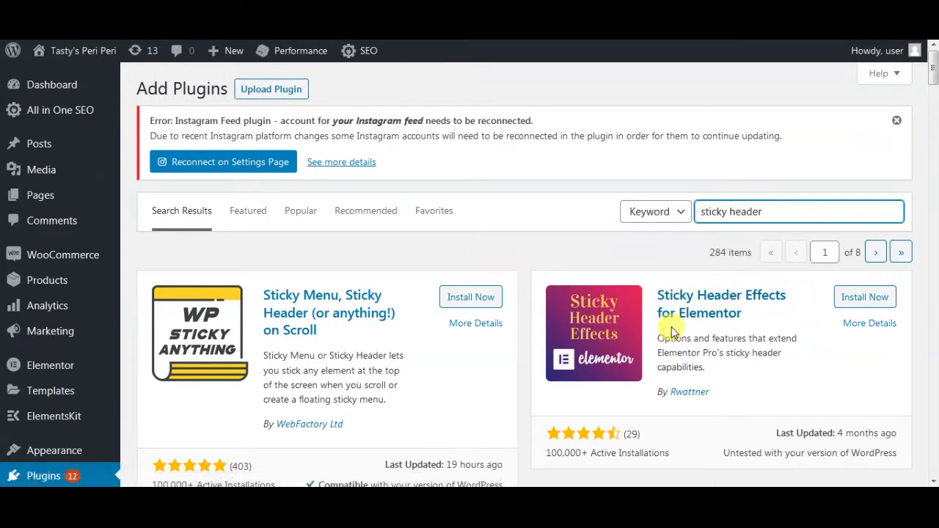
Install and activate Sticky Header Effects for Elementor, and dismiss the Instagram Feed error notice
click(889, 299)
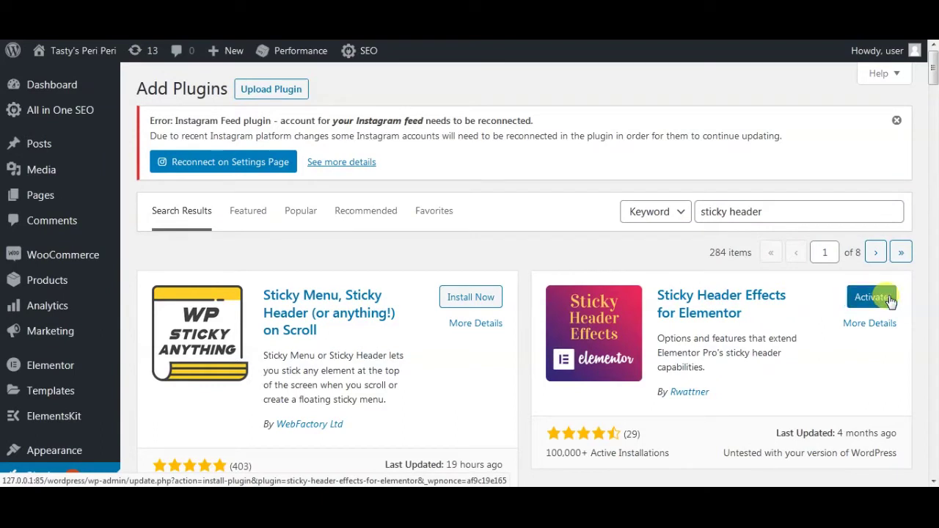
click(890, 299)
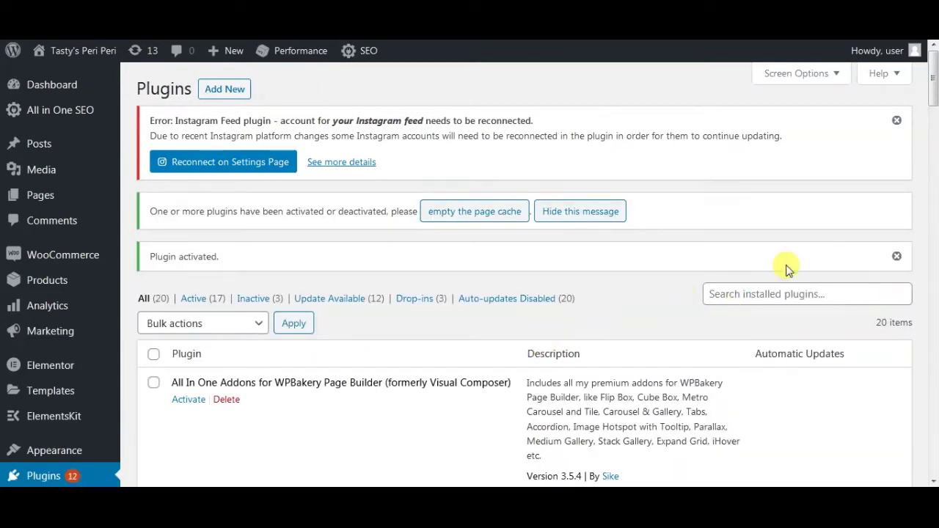
click(896, 120)
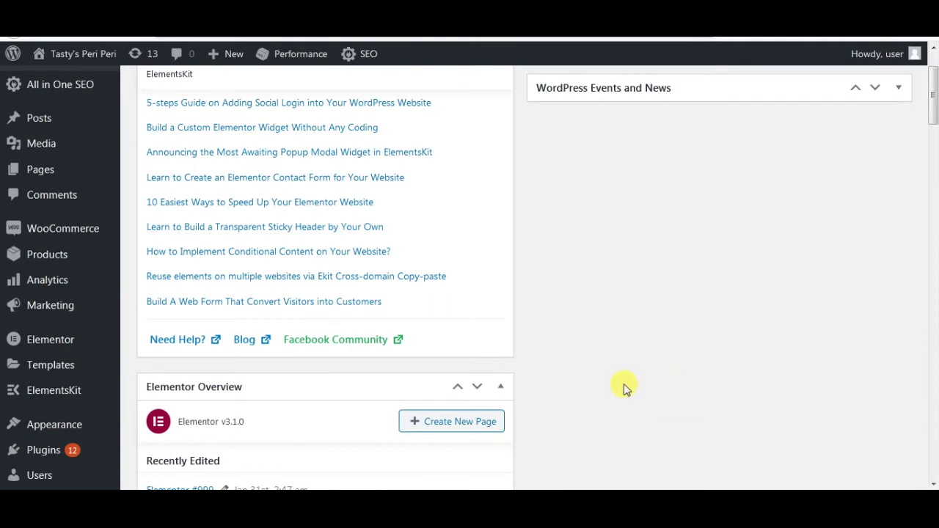
Open the ElementsKit settings and check which widgets and modules are enabled, including Nav Menu, Header Search and Header Footer
mouse_move(81, 393)
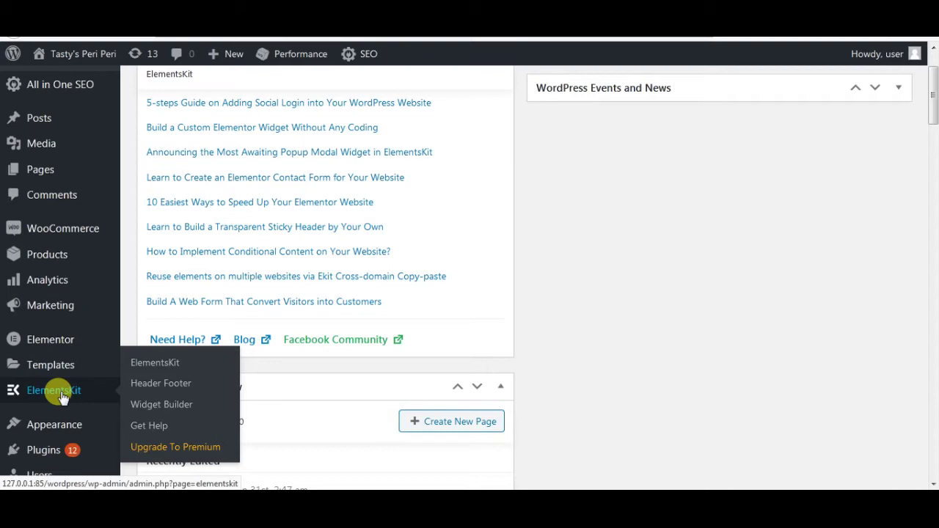
click(62, 396)
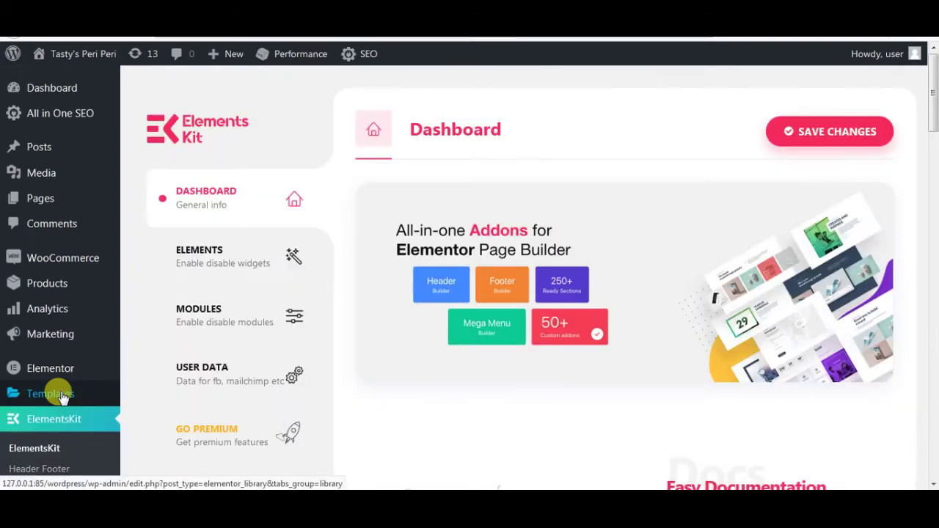
click(233, 256)
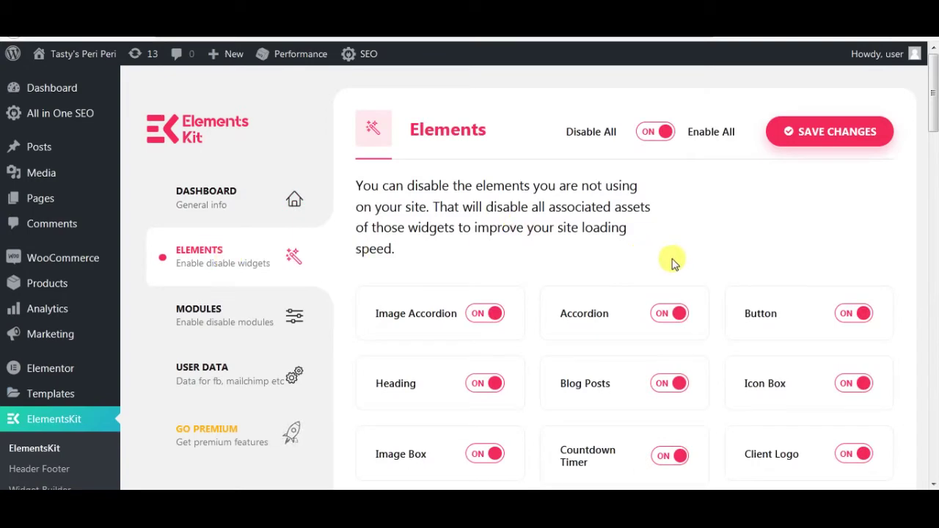
scroll(671, 262, down, 1)
scroll(674, 264, down, 3)
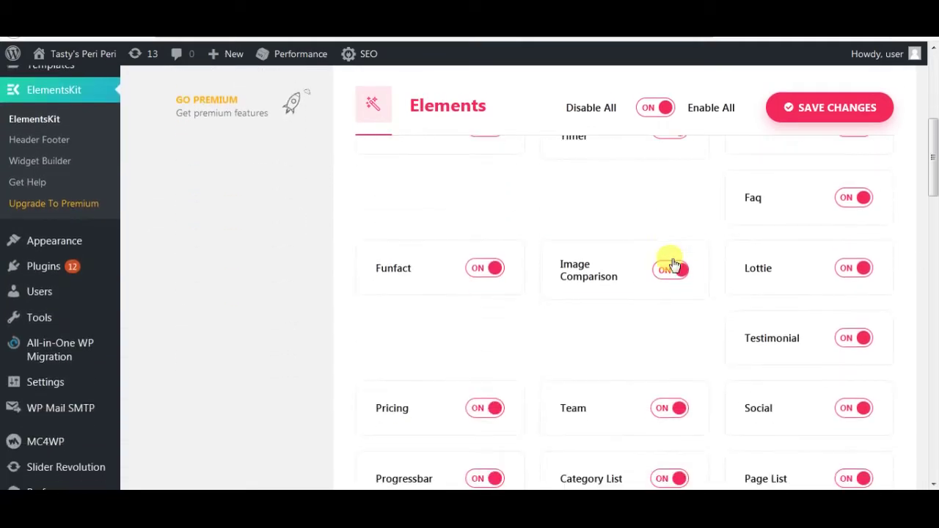
scroll(675, 261, down, 3)
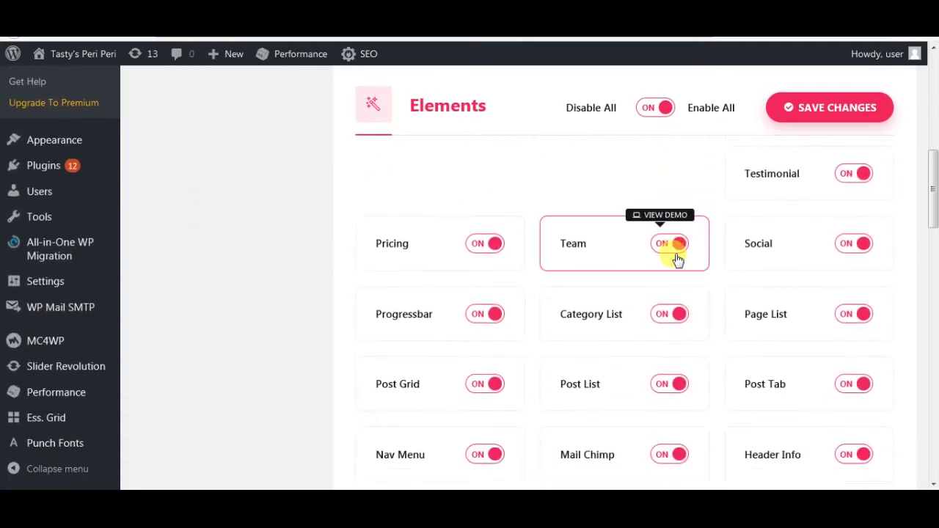
scroll(671, 266, down, 1)
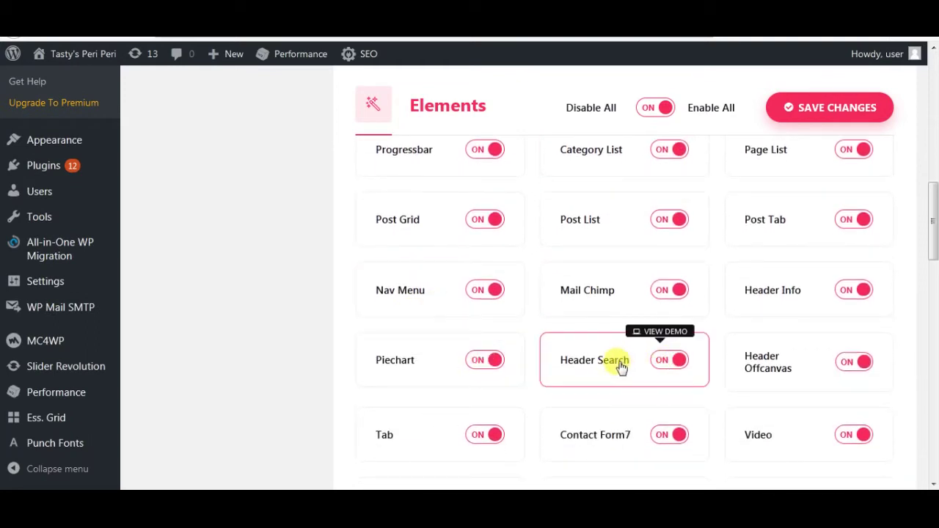
scroll(621, 298, up, 10)
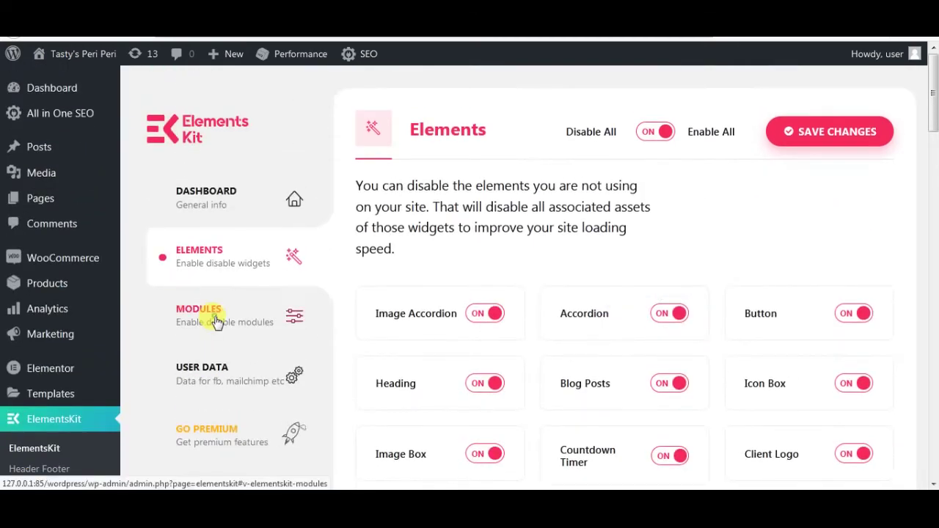
click(216, 318)
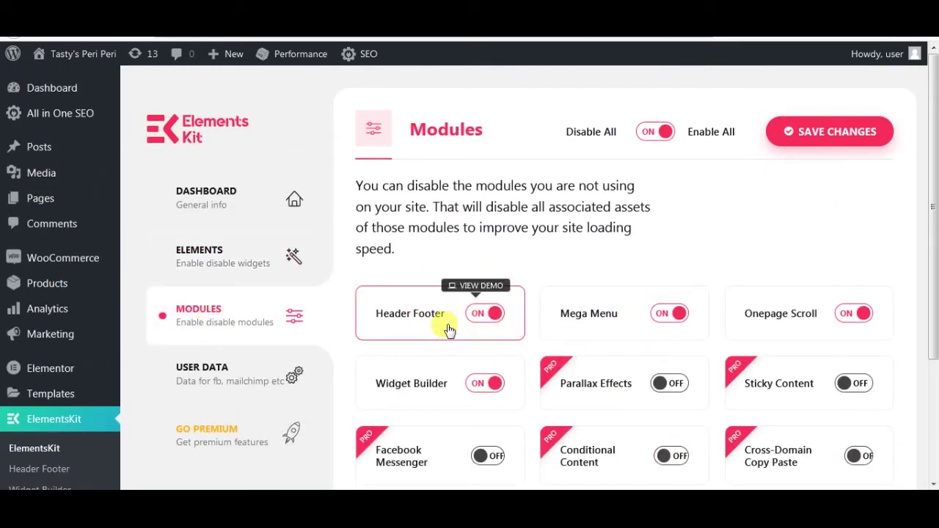
scroll(488, 323, down, 2)
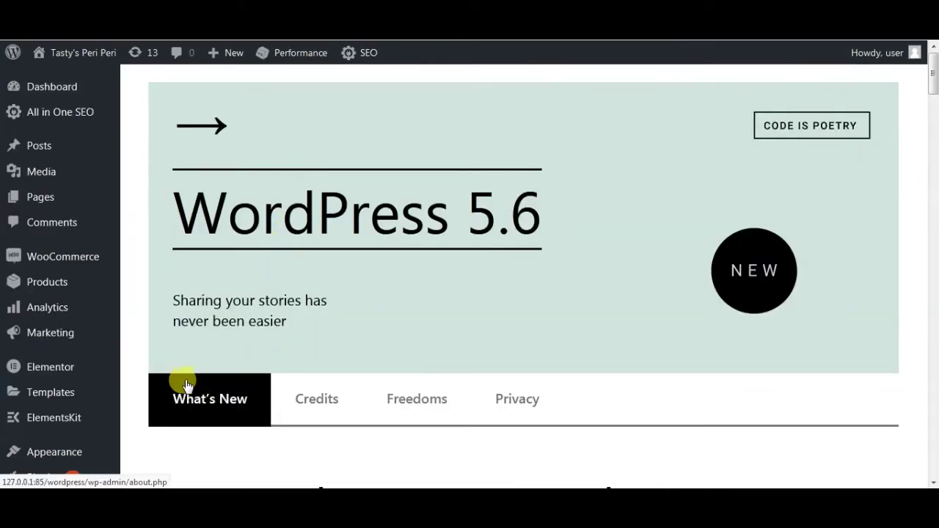
Create an ElementsKit header template titled "Site Header" for the entire site, turn its activation on, and save it
mouse_move(84, 422)
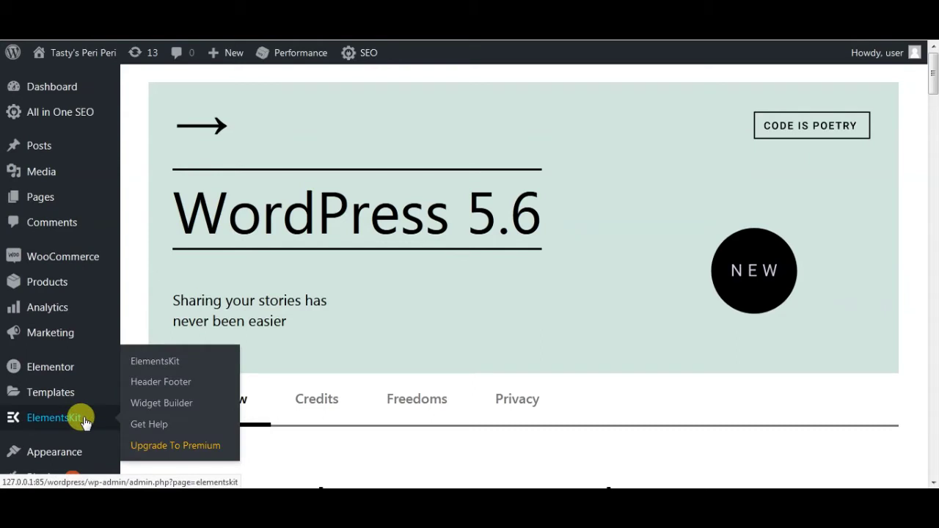
click(163, 383)
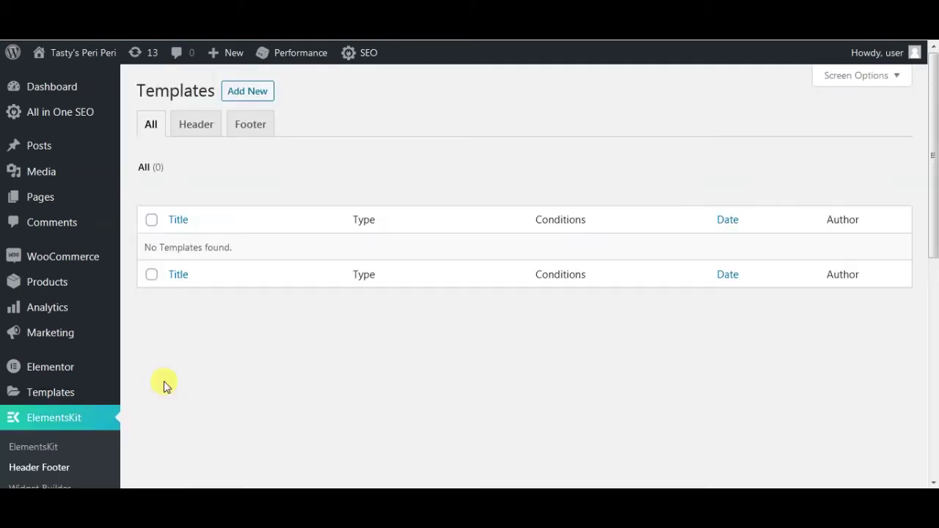
click(247, 90)
click(459, 146)
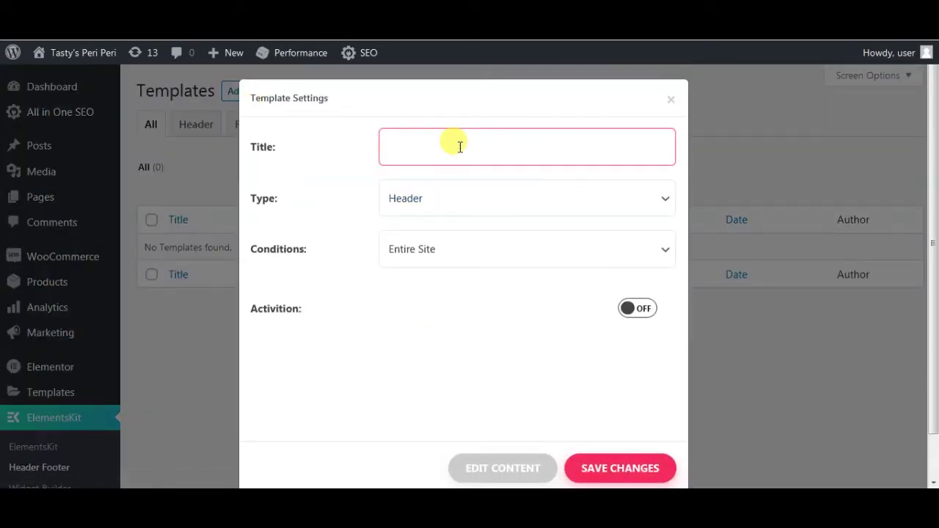
text(Site)
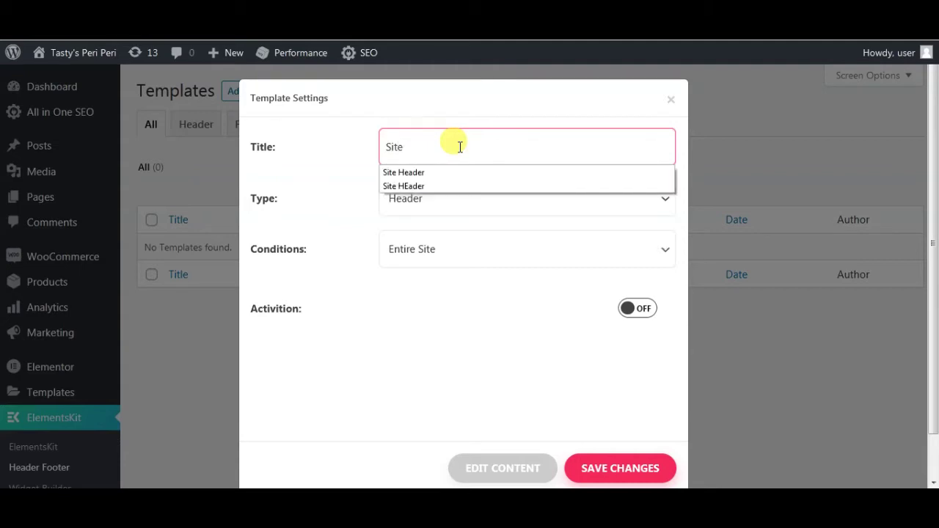
click(410, 173)
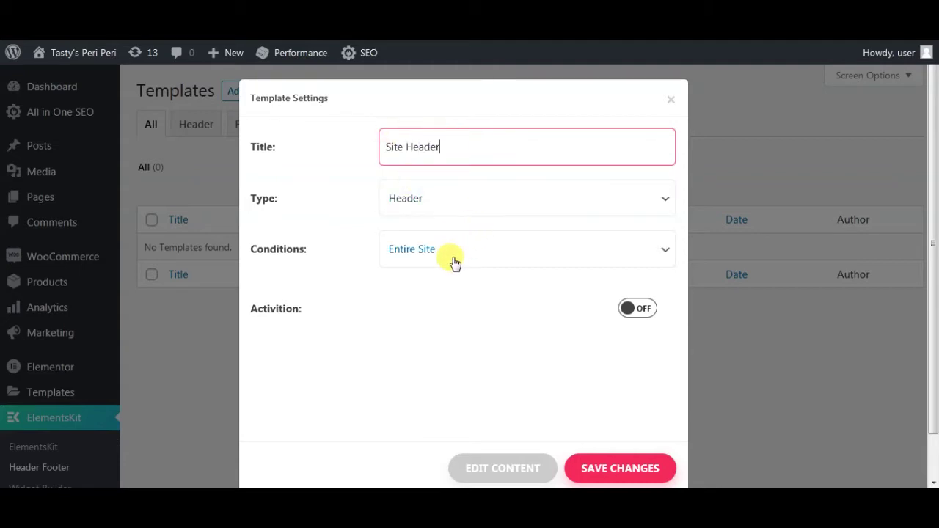
click(638, 308)
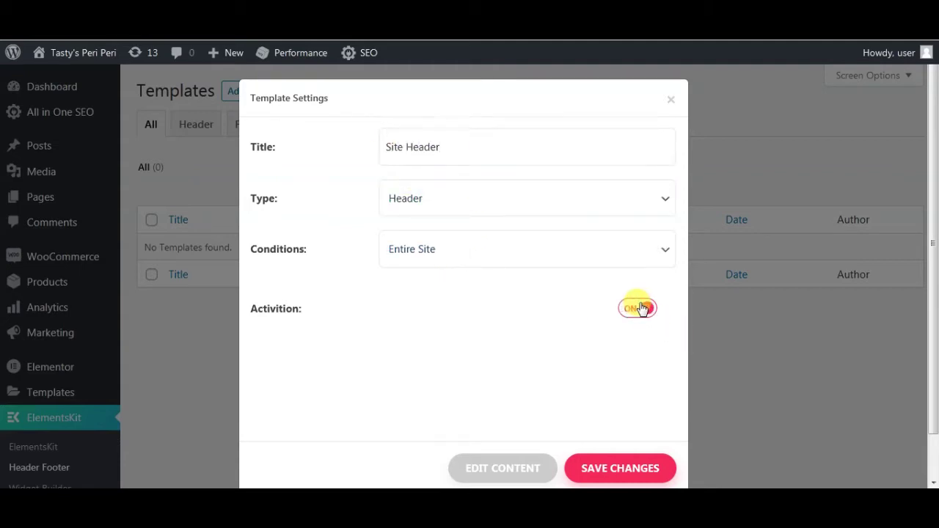
click(612, 470)
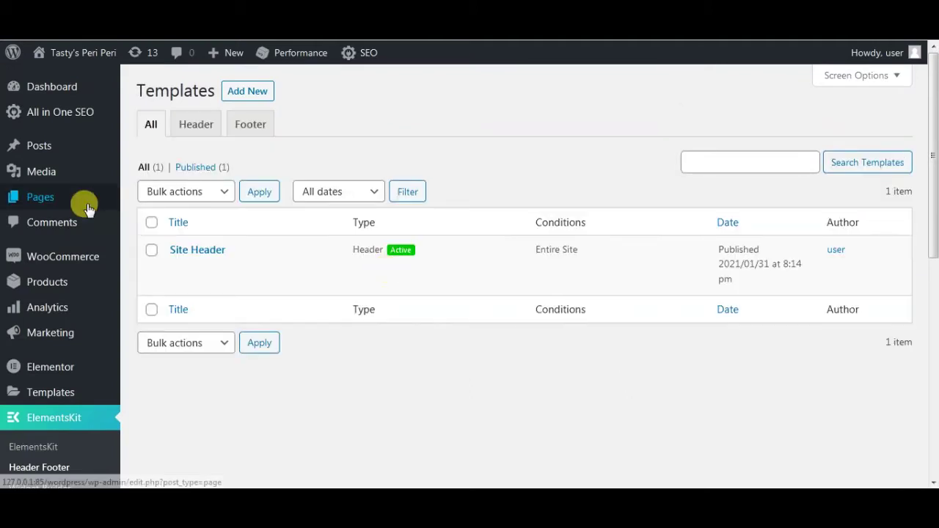
Open the Site Header template's content for editing in Elementor and choose Elementor Canvas as its page layout
mouse_move(216, 275)
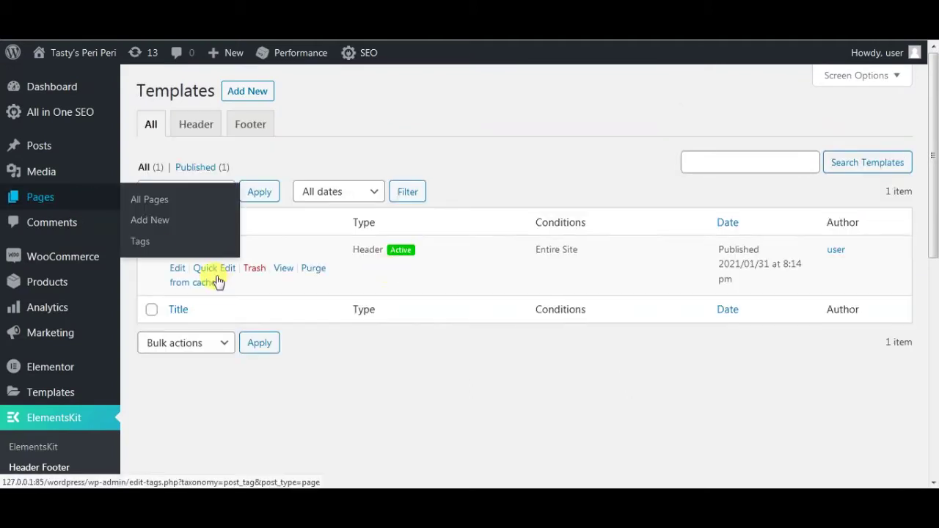
click(179, 270)
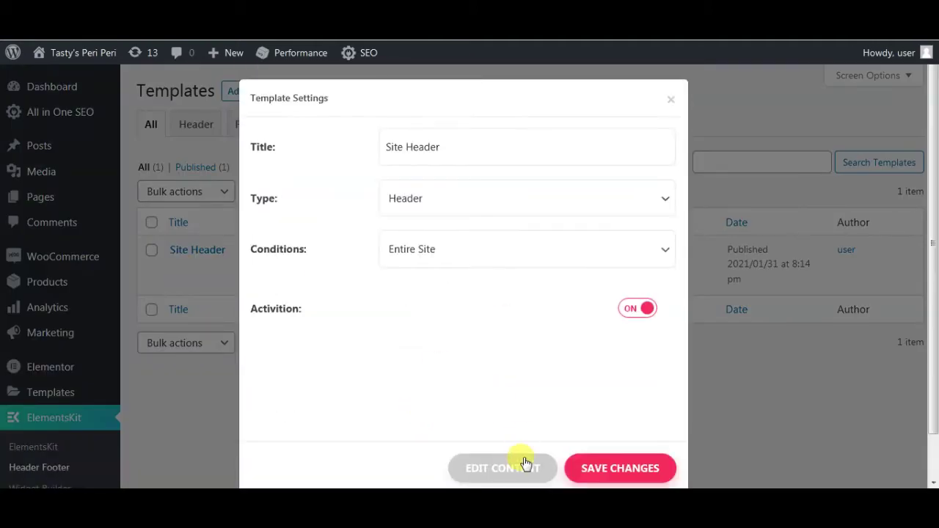
click(513, 473)
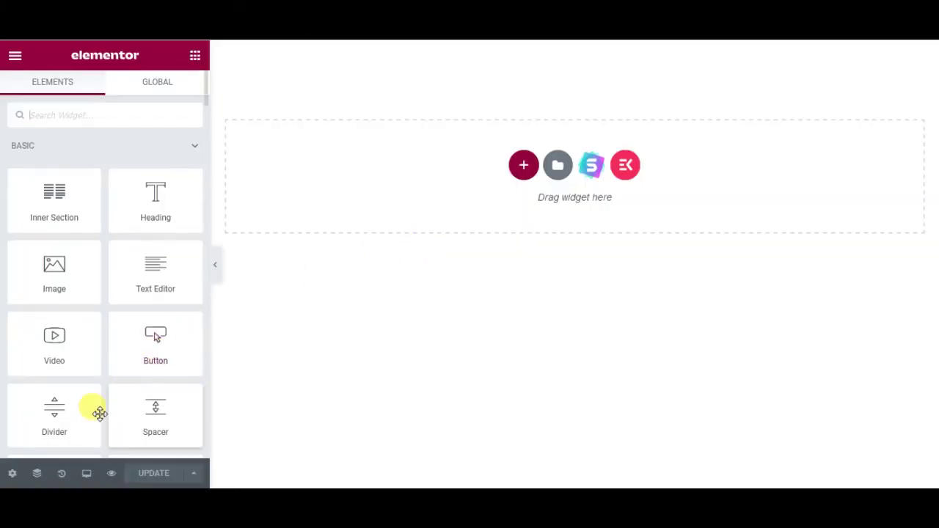
click(10, 477)
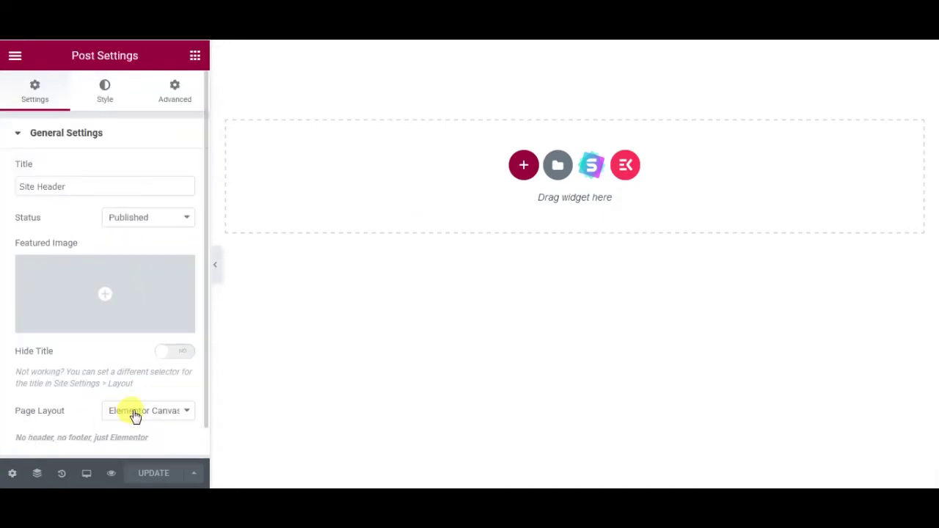
click(167, 412)
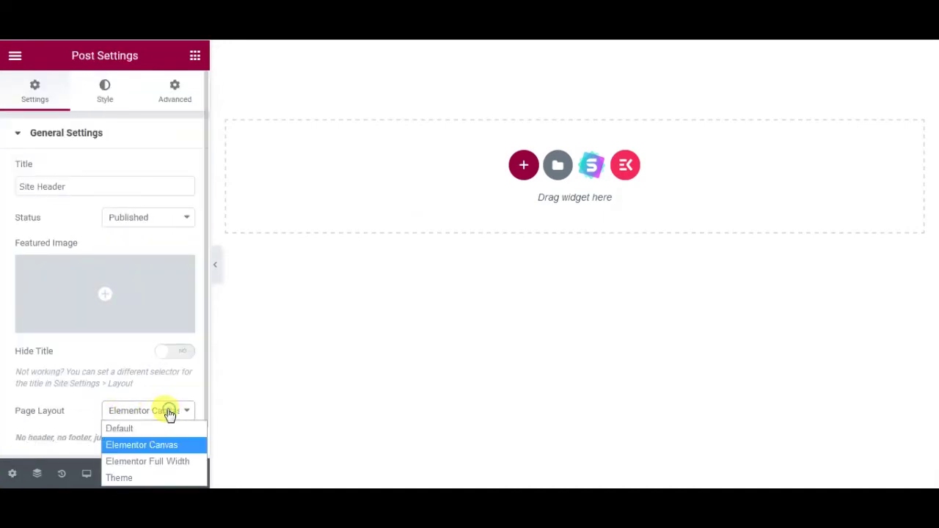
click(151, 446)
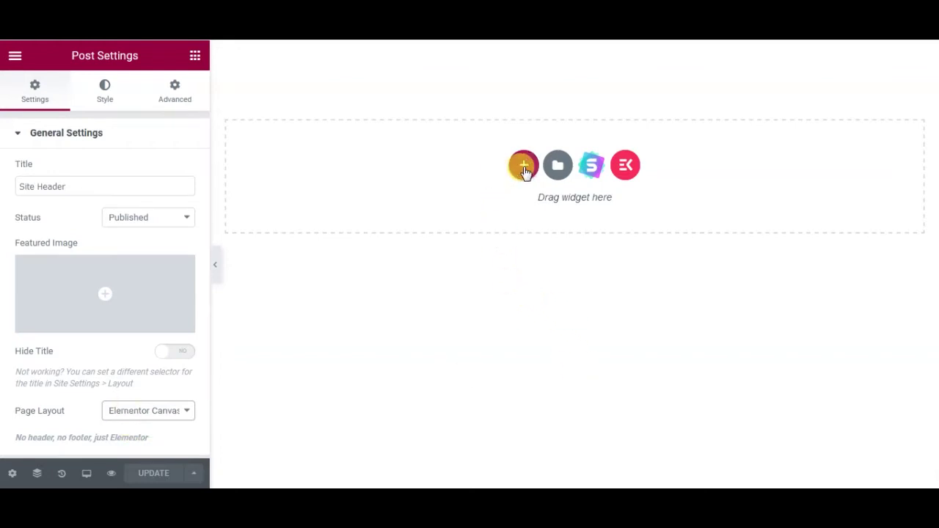
Add a three-column section with a wide middle column and narrow outer columns, and place the ElementsKit Nav menu widget in the middle one
click(524, 167)
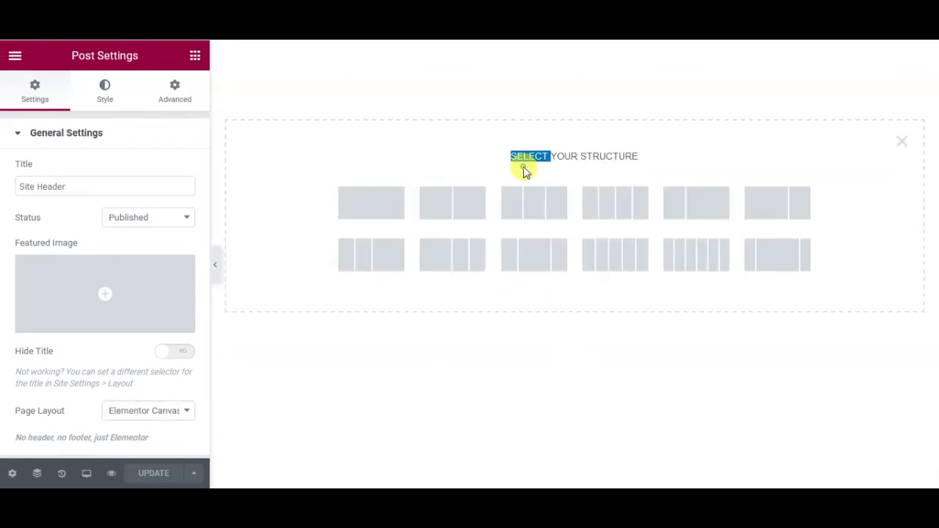
click(778, 265)
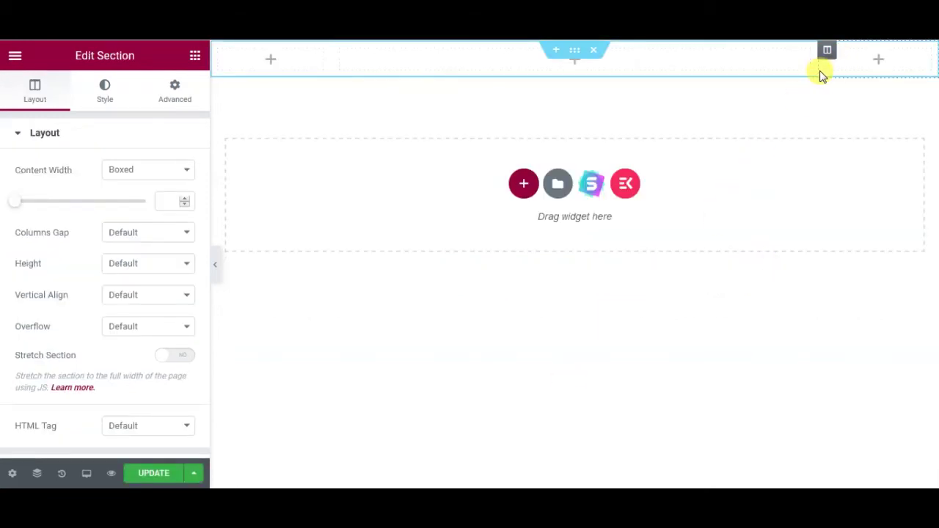
click(573, 64)
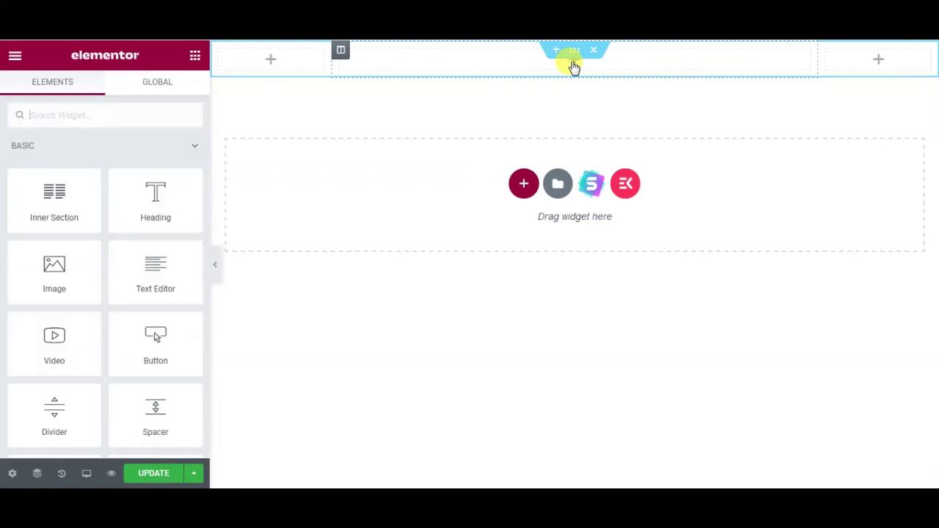
click(100, 115)
text(nav)
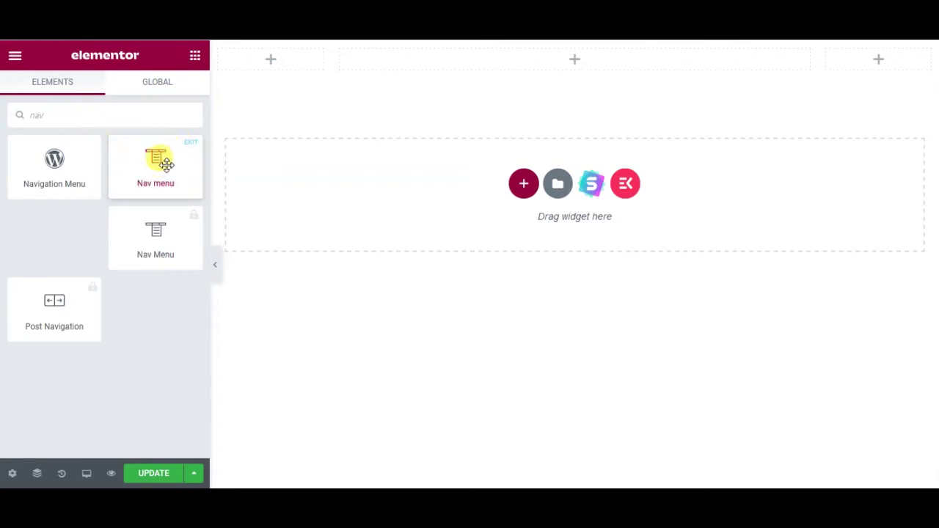
drag(167, 160, 550, 57)
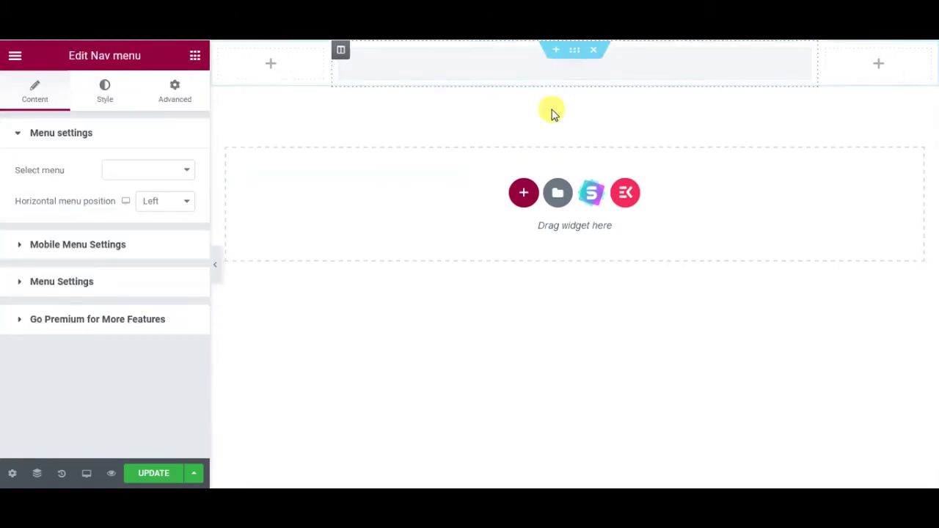
Assign Main menu to the Nav menu widget and set its menu height to 64 px
click(187, 170)
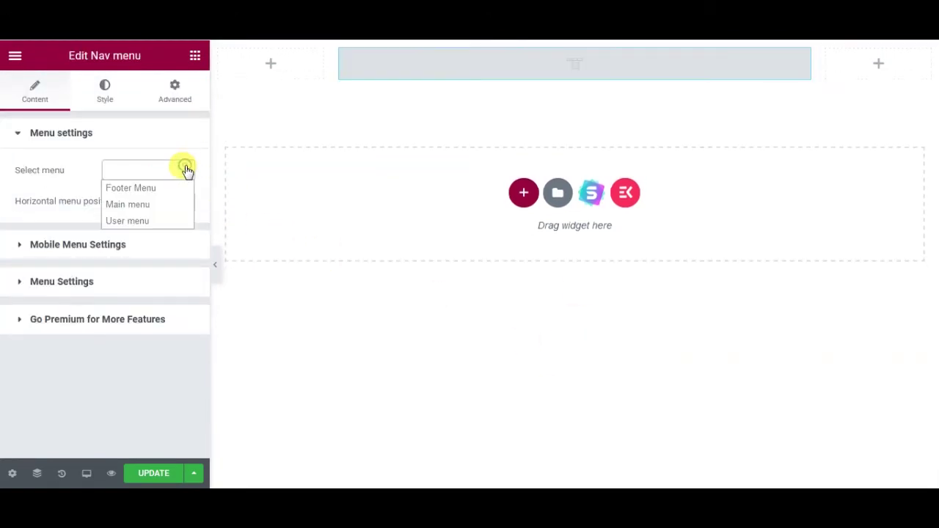
click(150, 210)
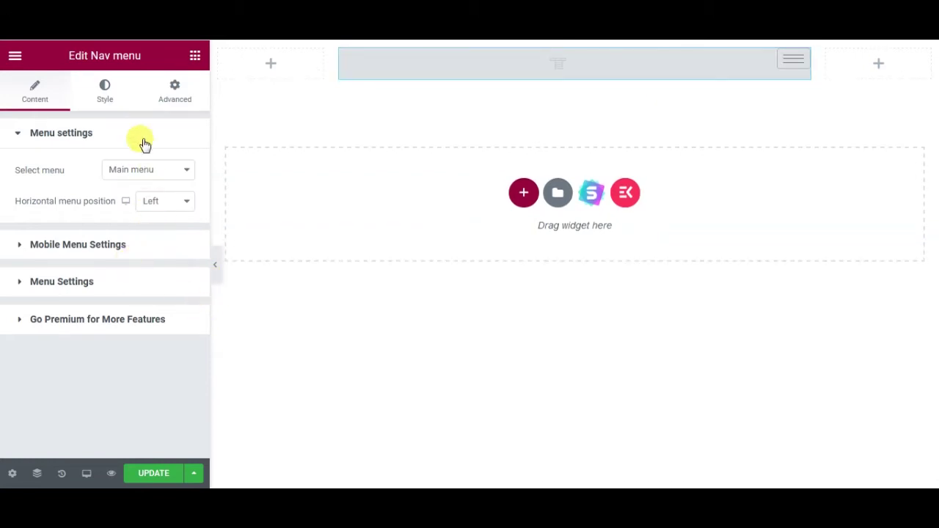
click(106, 95)
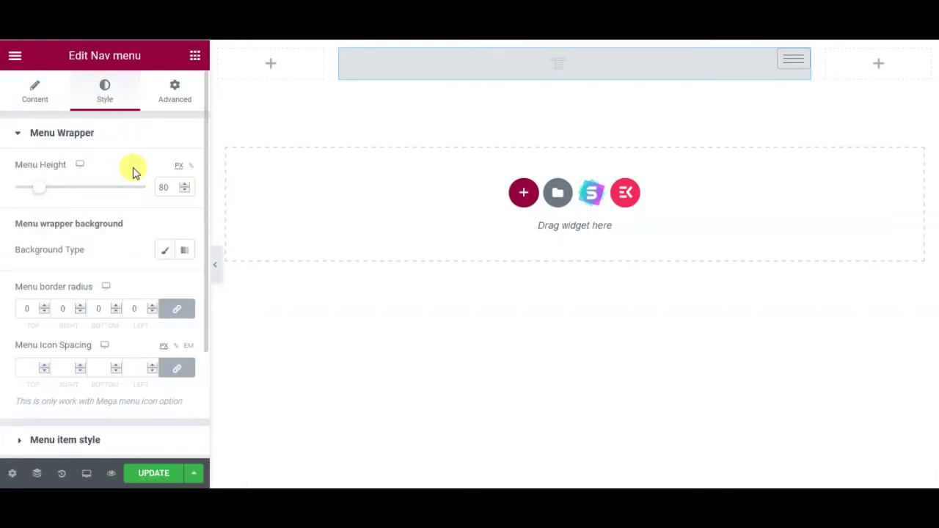
double_click(169, 188)
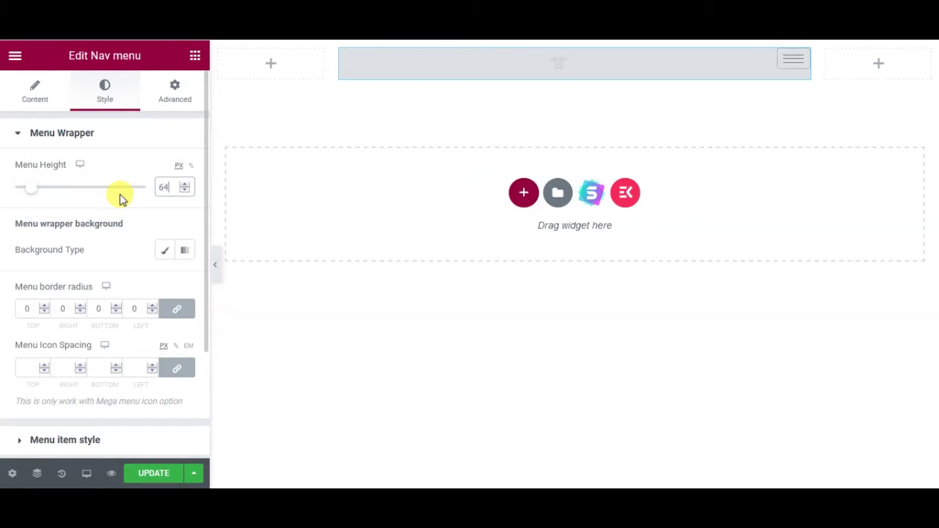
click(129, 205)
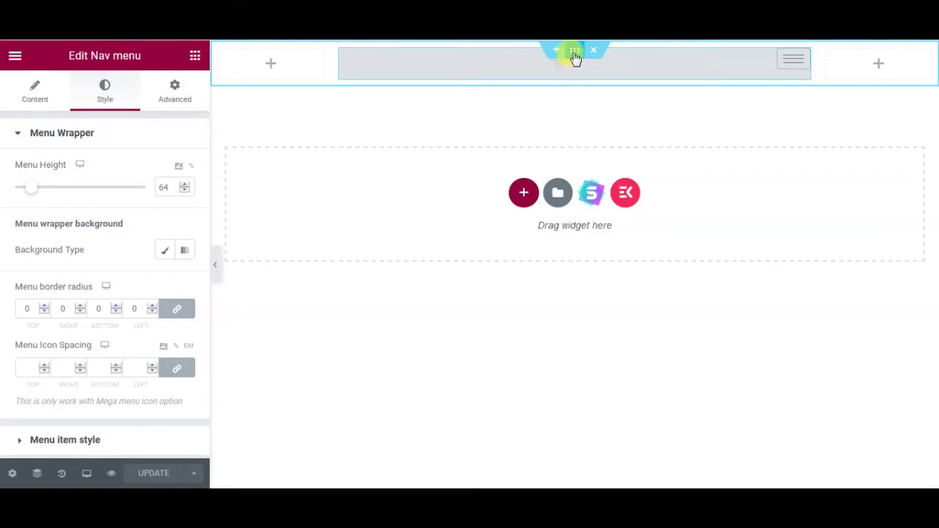
Give the header section a classic background in light grey #E8E8E8 and update the template
click(576, 53)
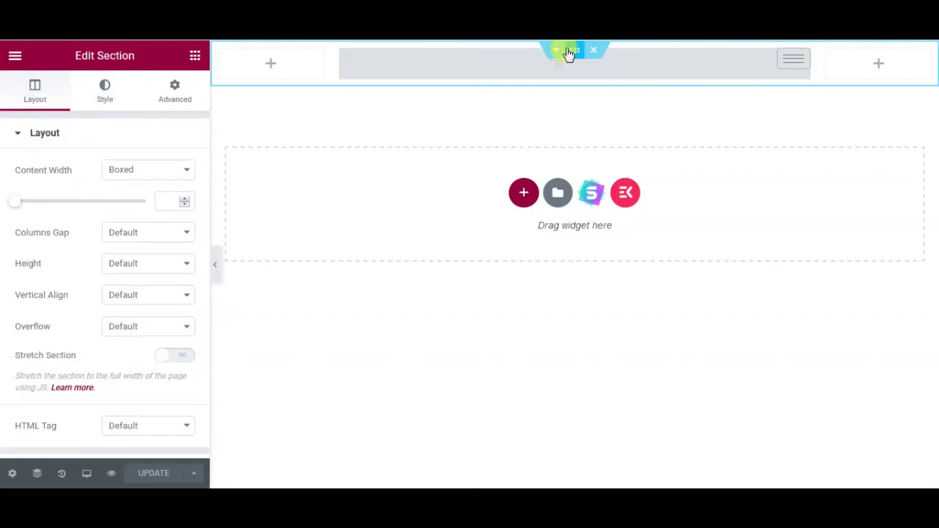
click(105, 93)
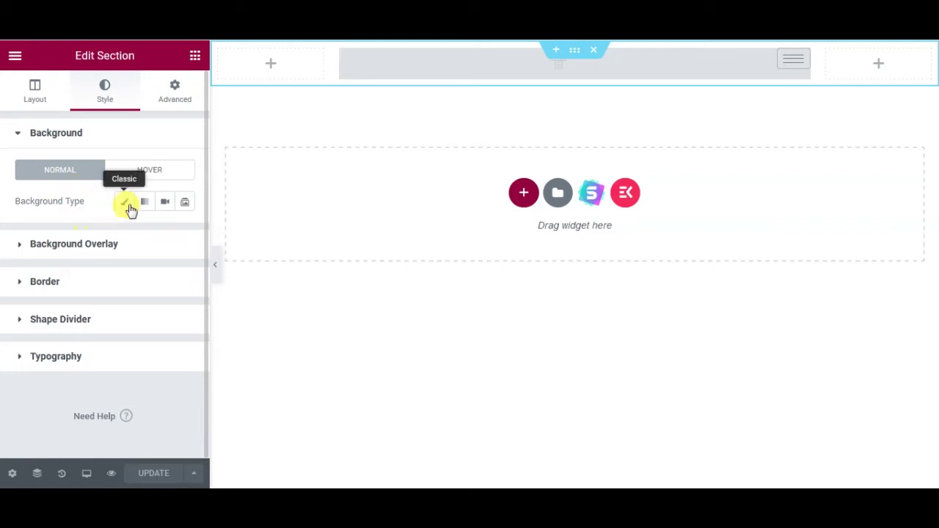
click(123, 206)
click(179, 235)
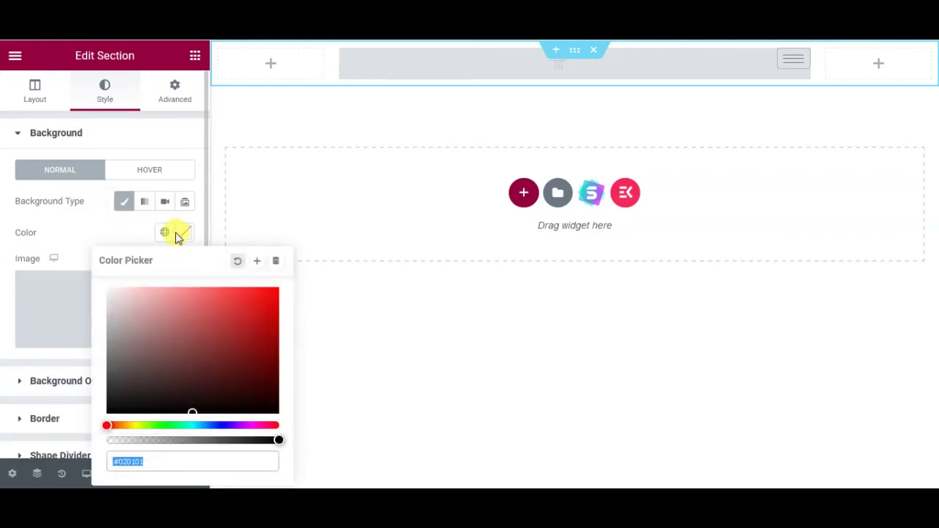
click(109, 325)
click(105, 313)
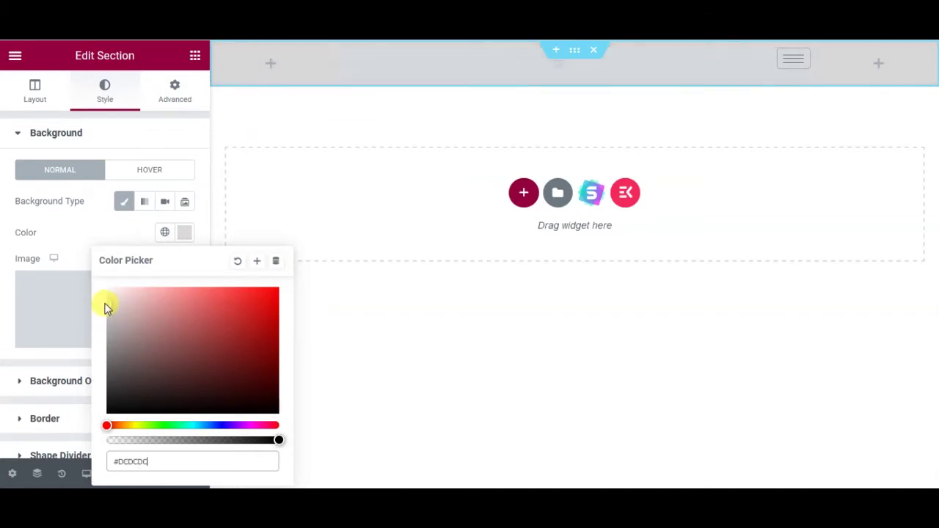
click(105, 308)
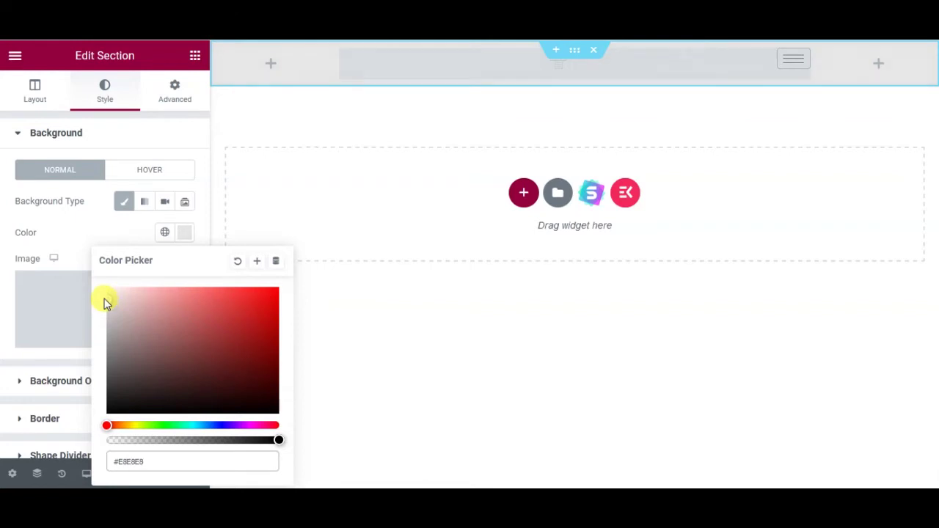
click(96, 222)
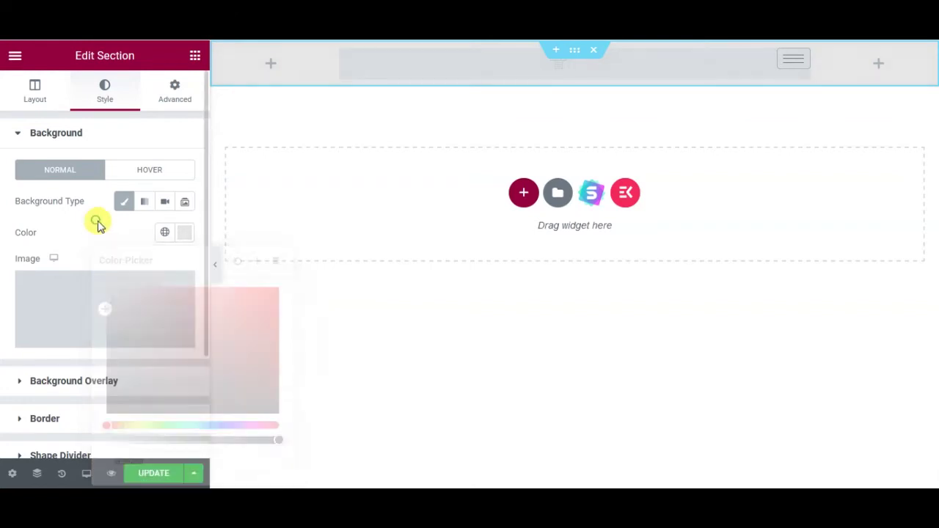
click(151, 475)
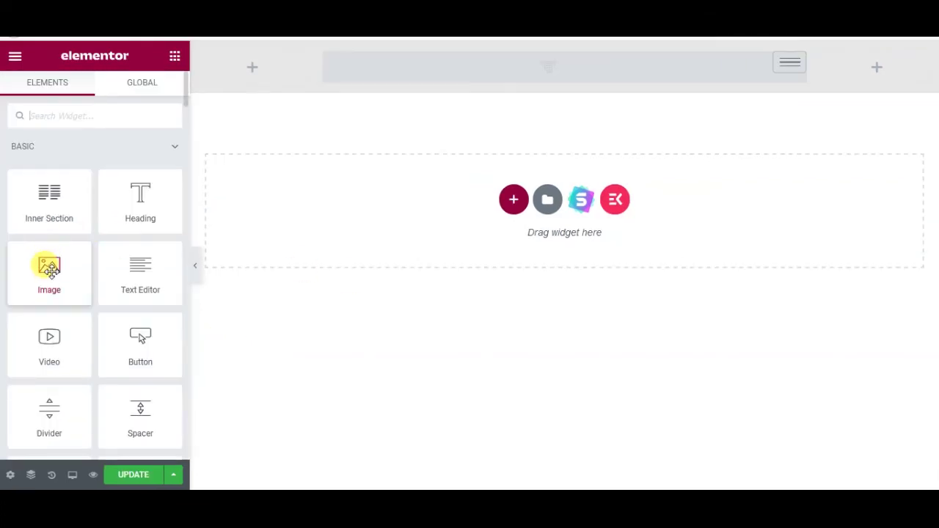
Place an Image widget in the header's first column and insert tastys-logo-1.png from the media library
drag(50, 269, 253, 69)
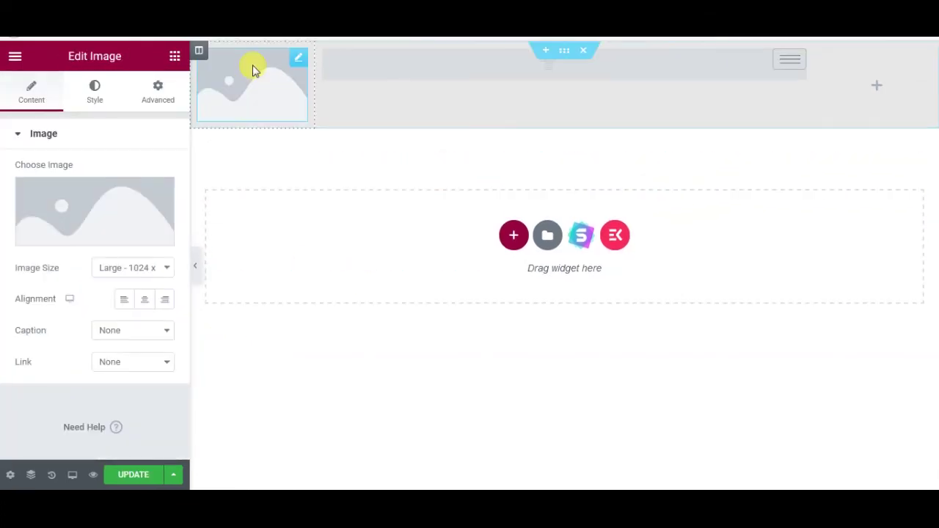
click(59, 239)
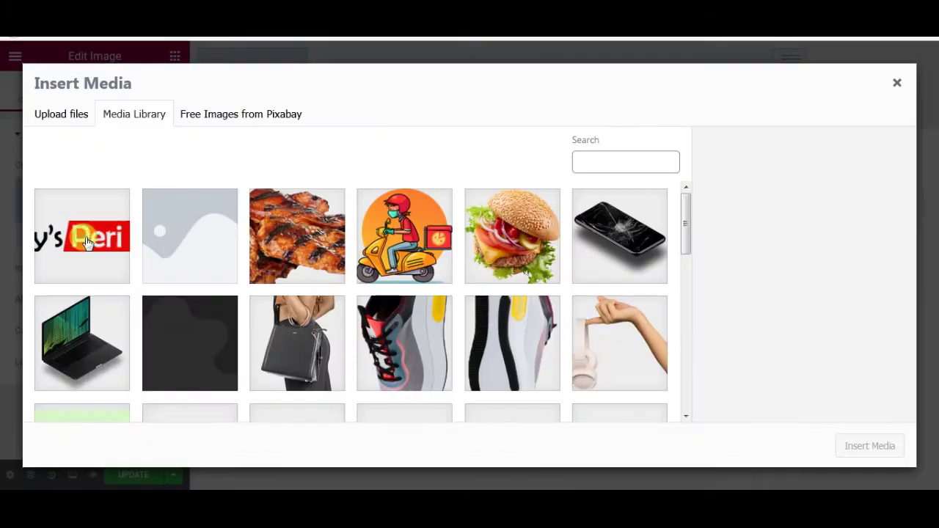
click(87, 241)
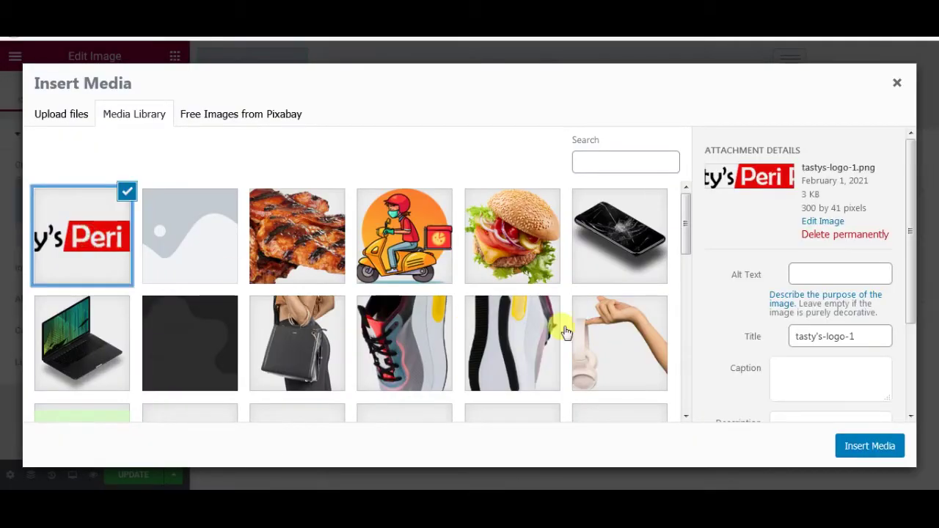
click(869, 446)
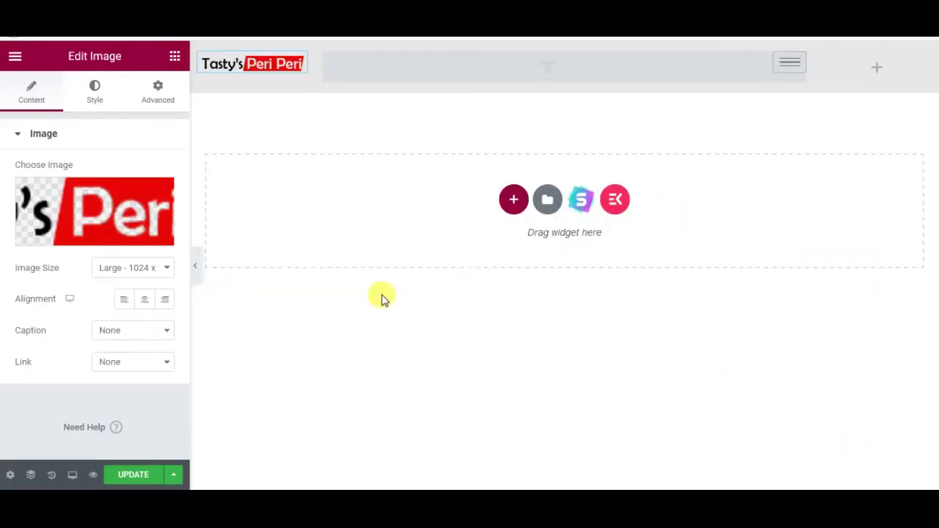
Find the Header Search widget and place it in the header's empty third column
click(875, 72)
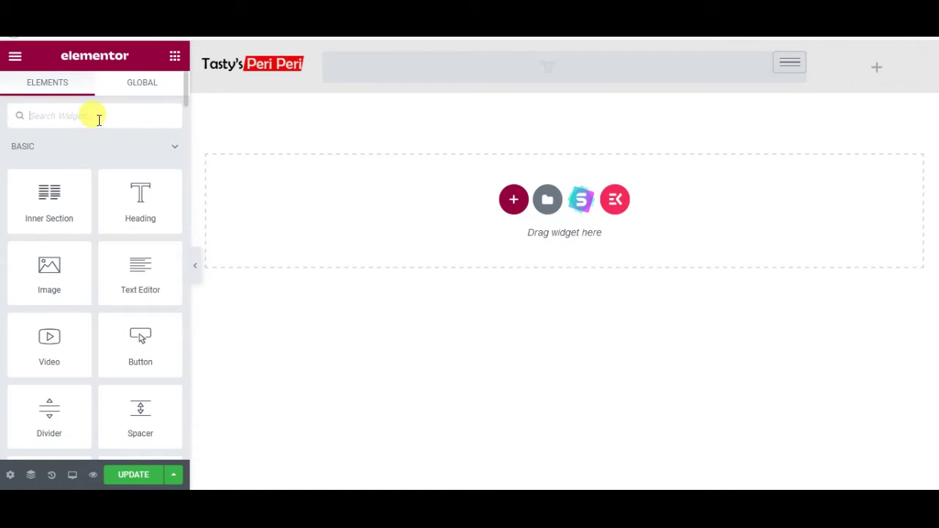
text(search)
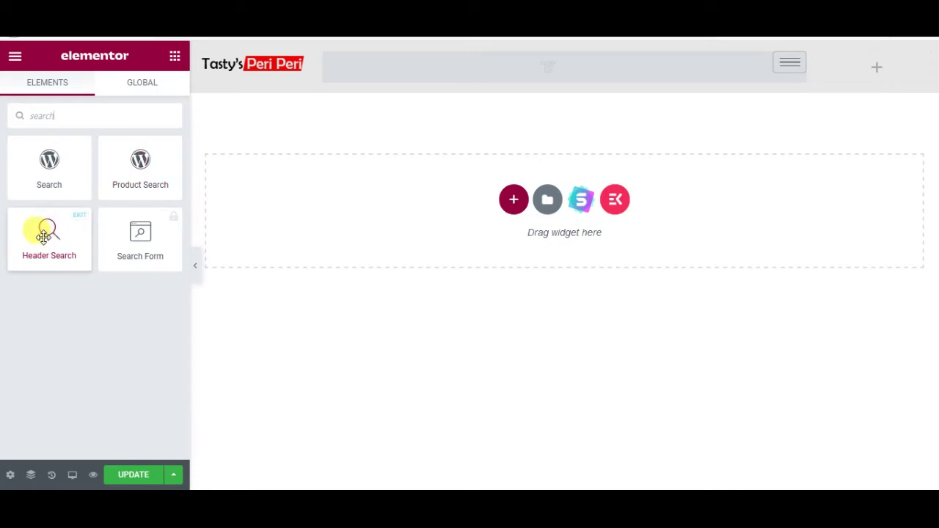
drag(49, 231, 872, 63)
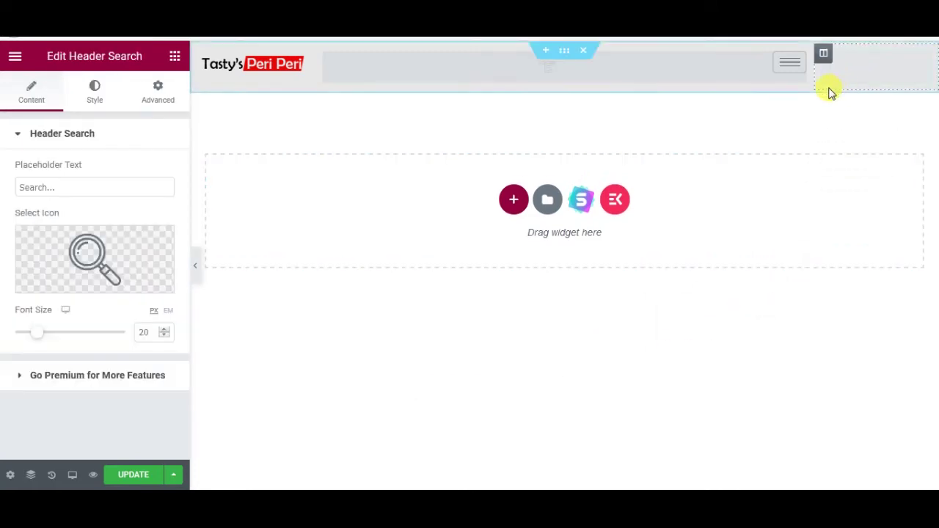
Change the Header Search icon to the plain magnifier next to Menu 9 in the icon library
click(74, 286)
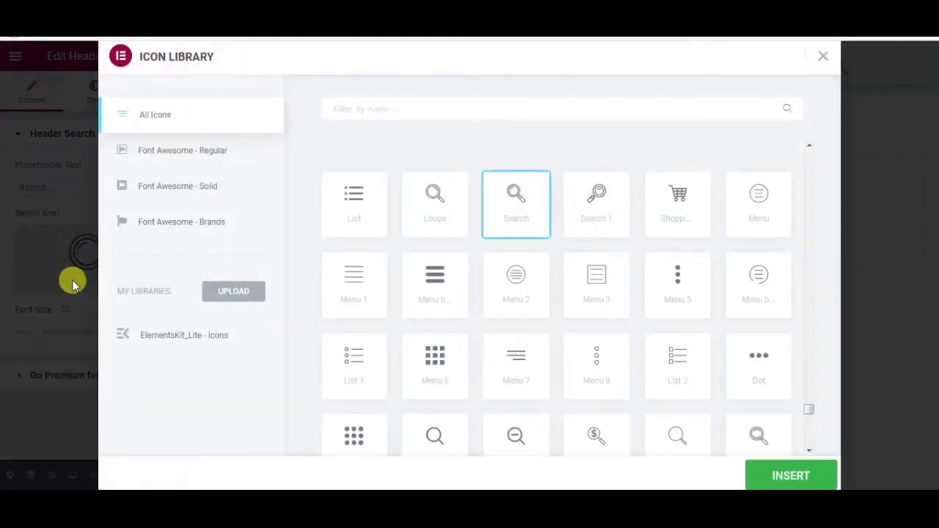
scroll(568, 326, down, 1)
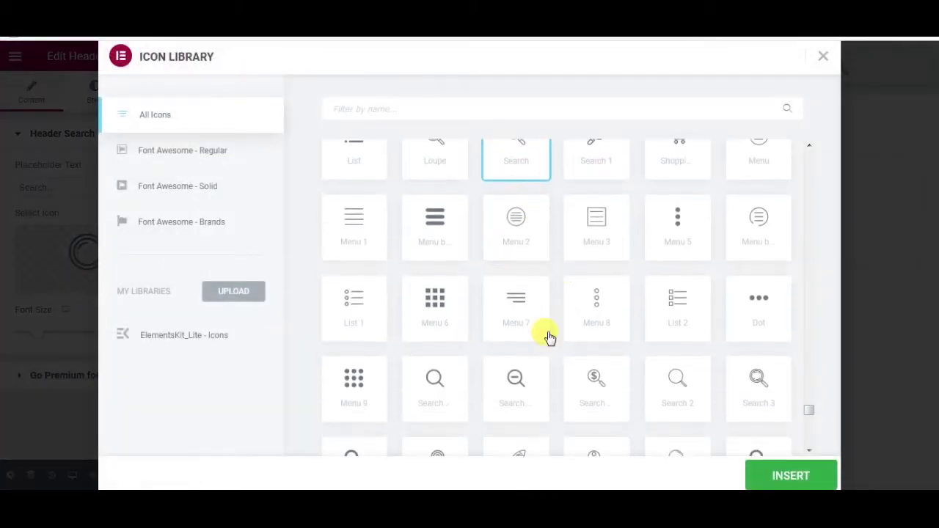
click(434, 385)
click(791, 476)
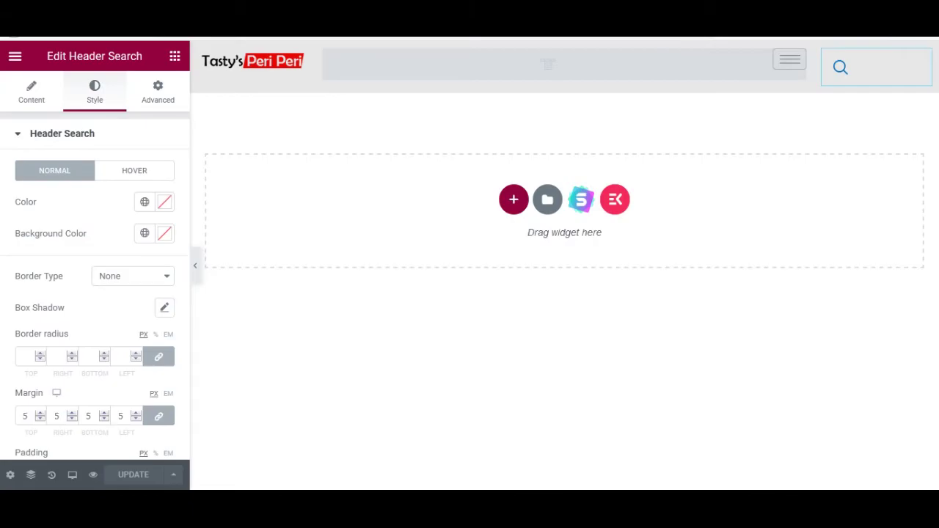
Open the site's front page in a new browser tab and examine the header's layout and scrolling behaviour
key(ctrl+t)
right_click(207, 30)
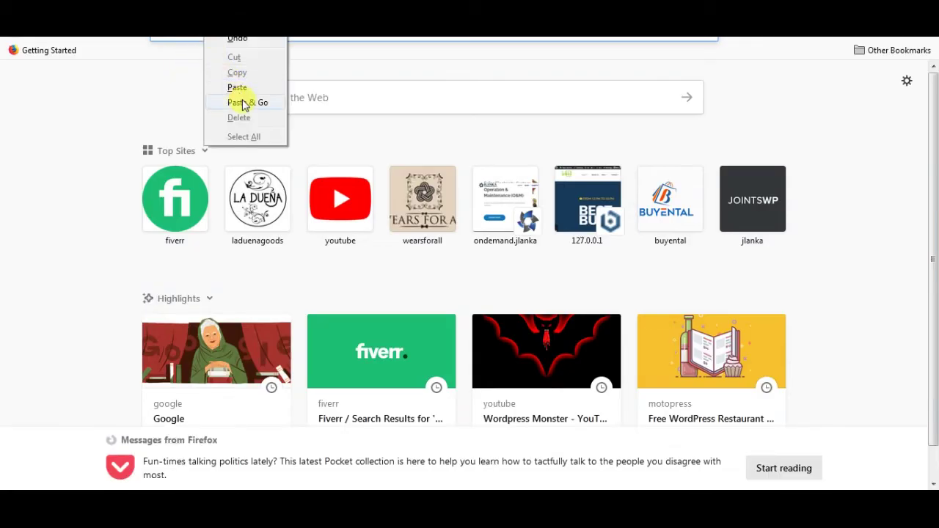
click(241, 99)
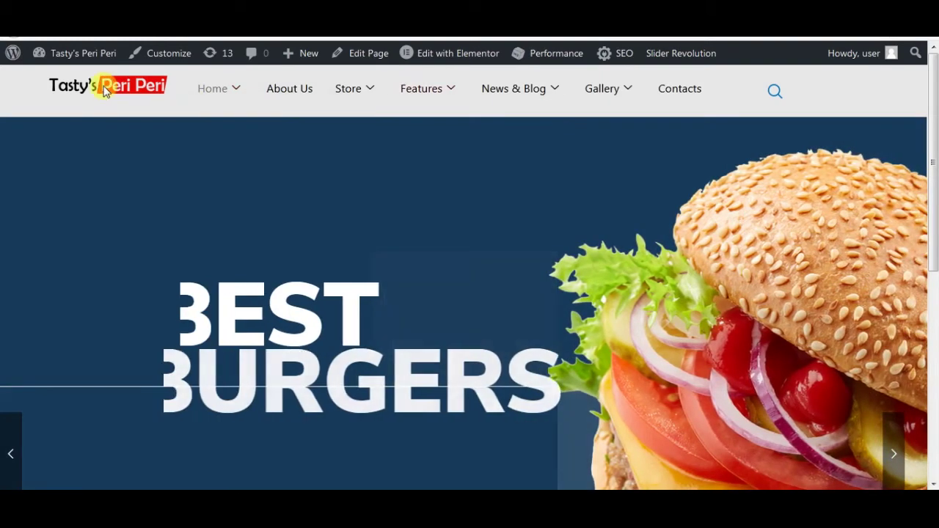
mouse_move(236, 106)
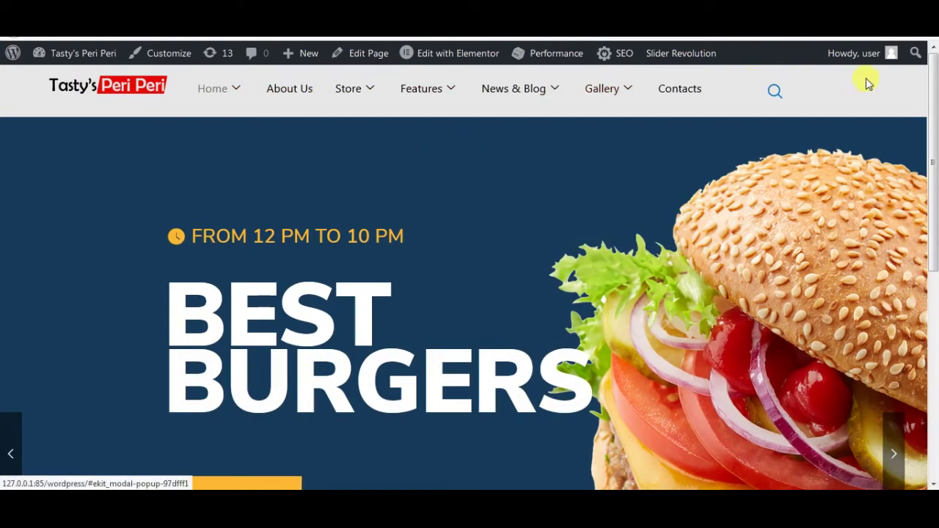
scroll(442, 204, down, 3)
scroll(443, 207, up, 3)
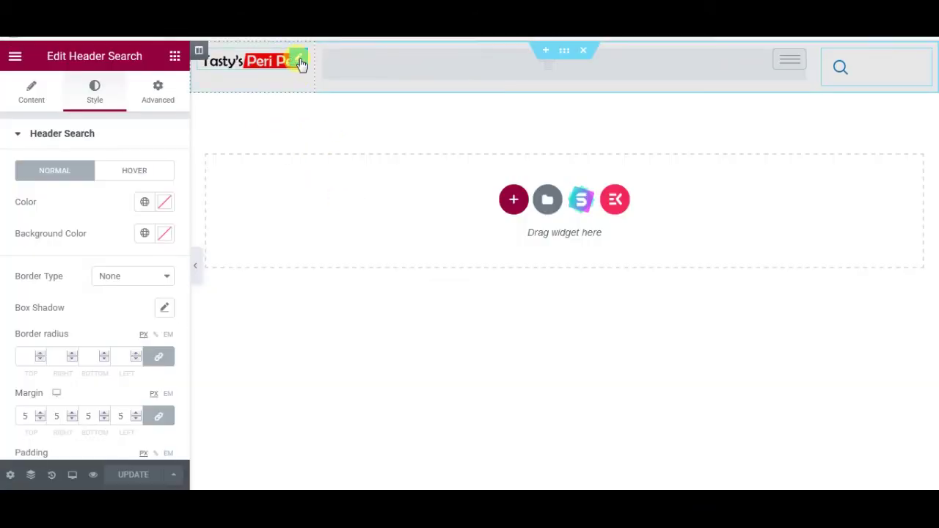
Unlink the logo image's padding values and set only its top padding to 5 px
click(298, 64)
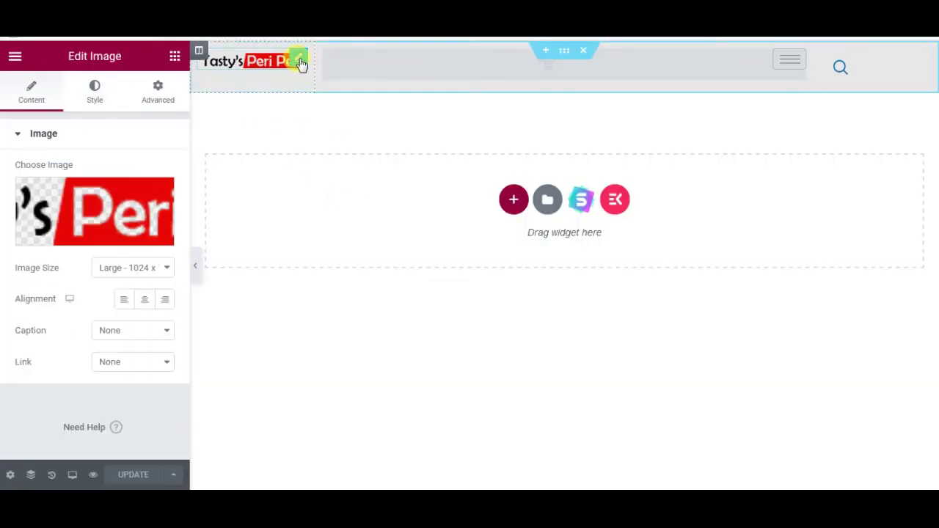
click(161, 91)
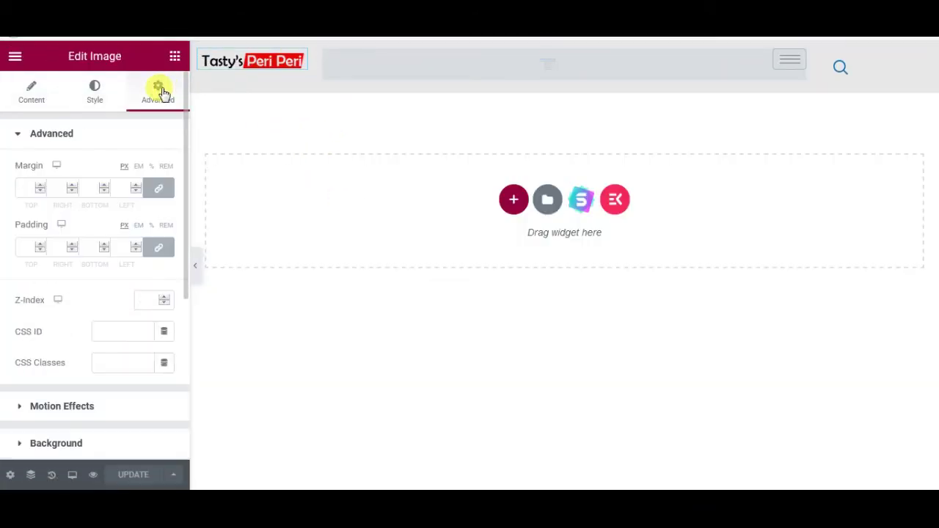
click(164, 249)
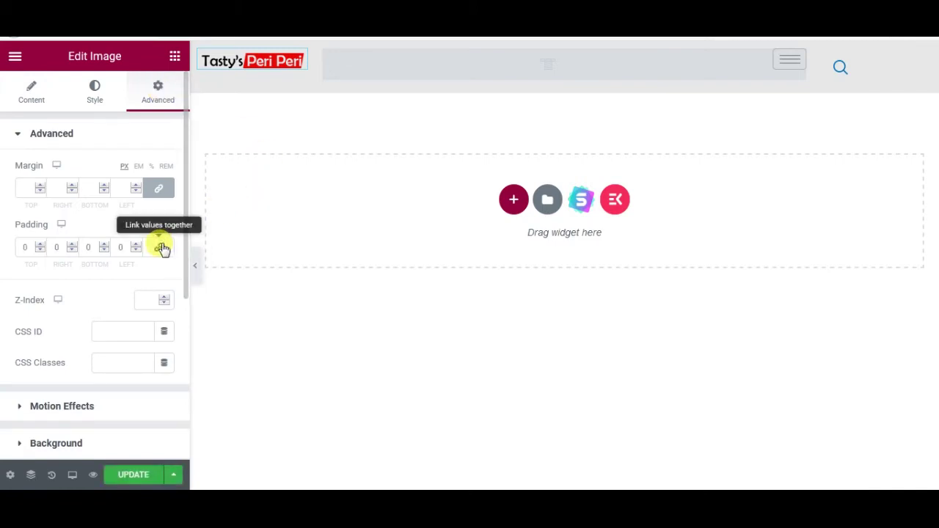
double_click(13, 247)
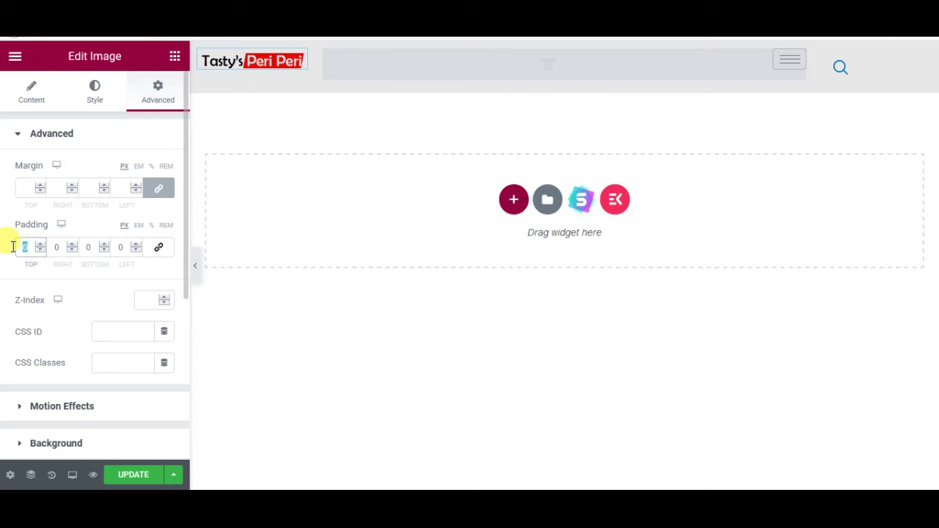
text(5)
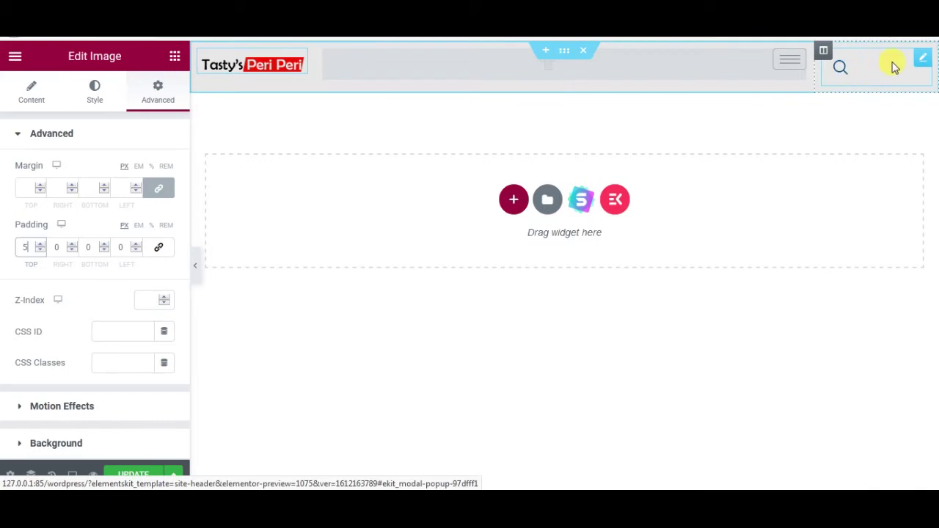
Unlink the Header Search widget's padding and margin values, set its top margin to 0 px, and update the template
click(924, 60)
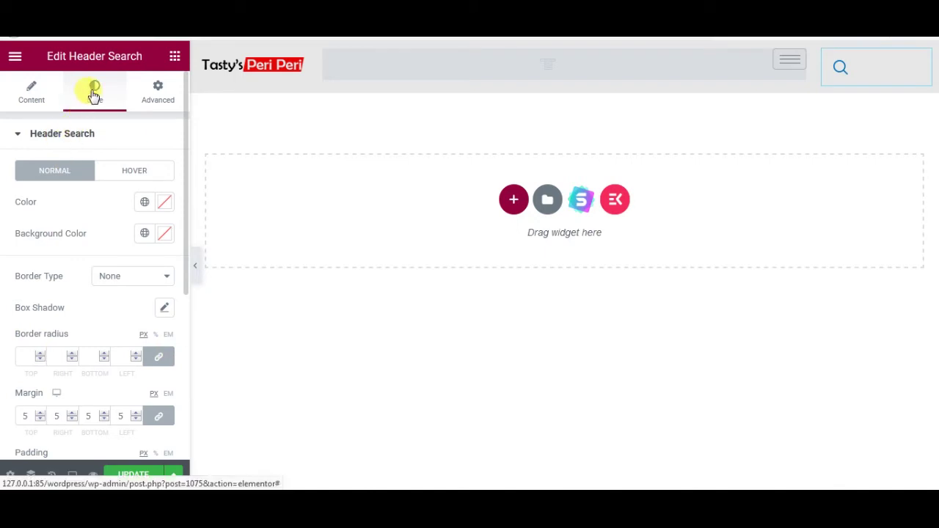
scroll(94, 298, down, 2)
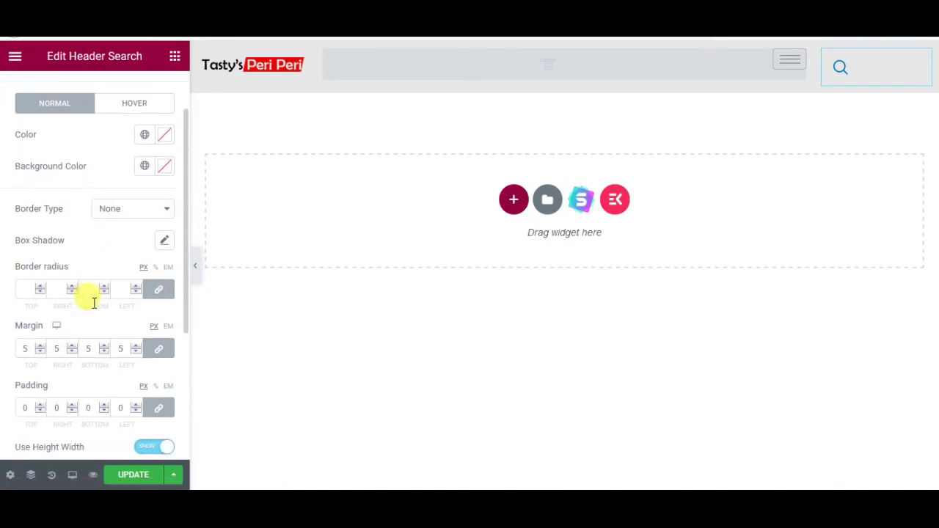
scroll(154, 405, down, 1)
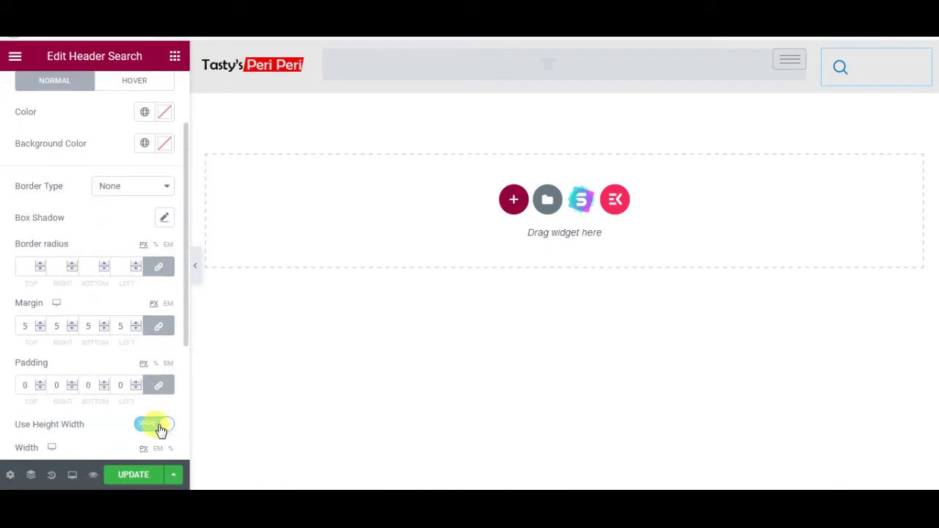
click(160, 385)
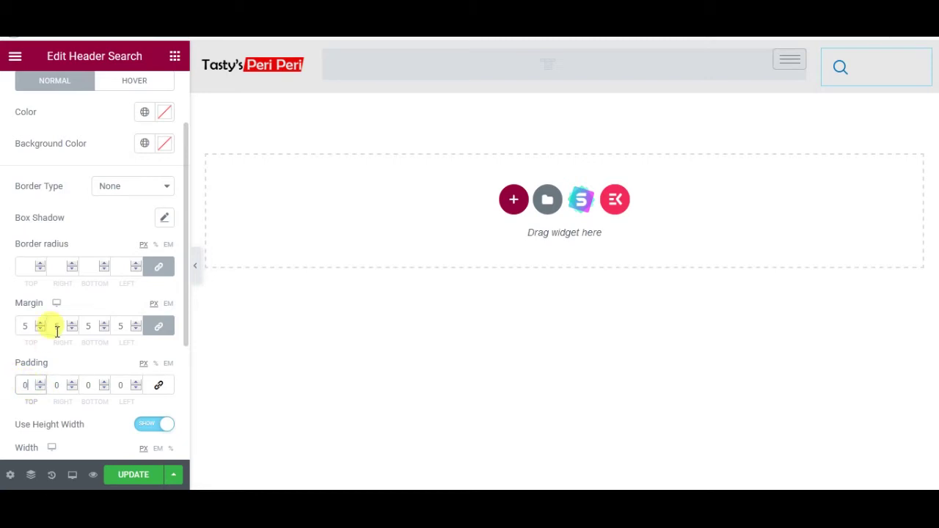
click(158, 327)
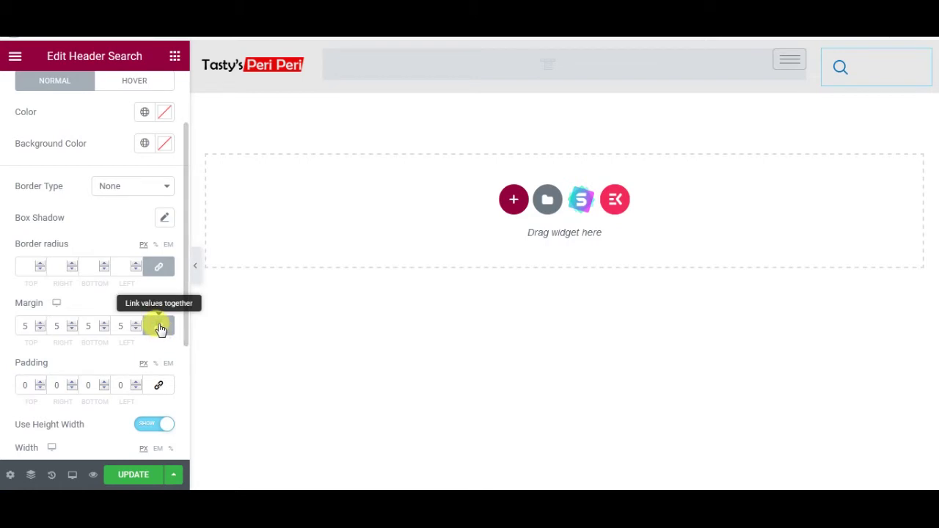
double_click(22, 326)
text(0)
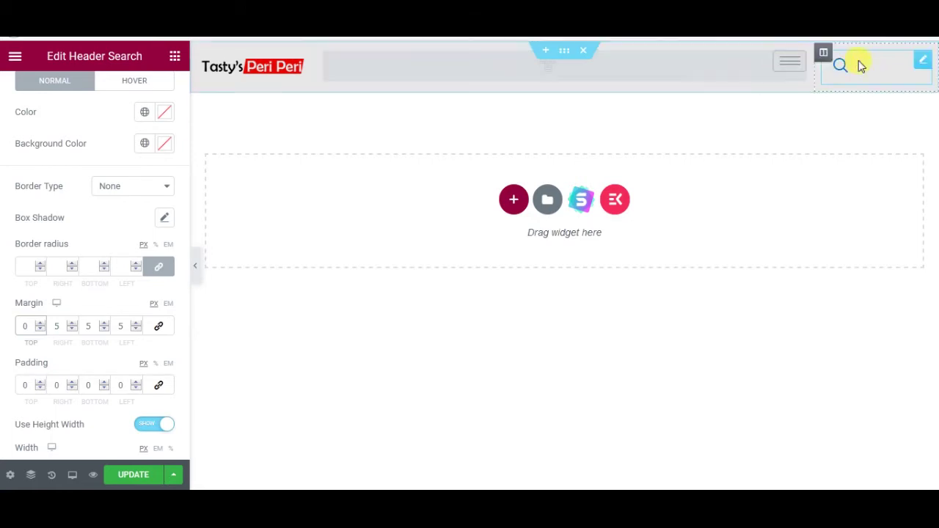
click(136, 476)
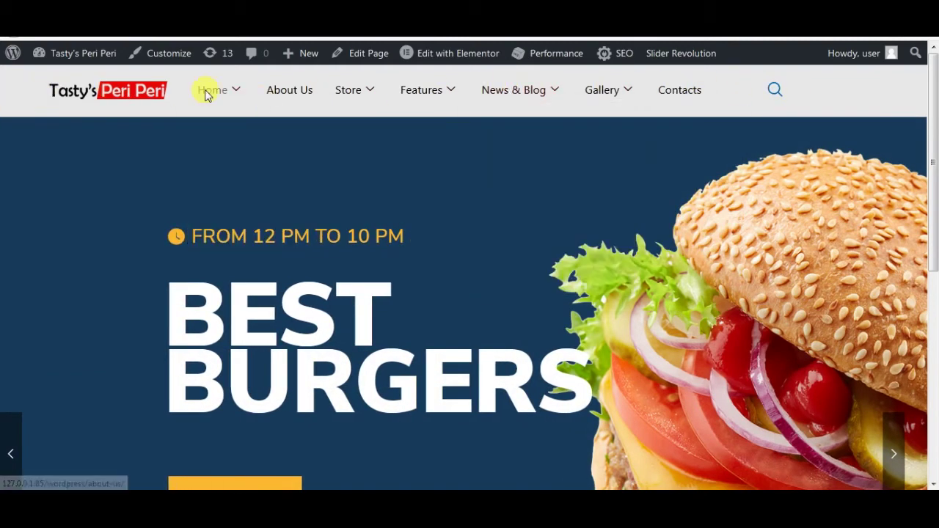
Copy the hover text color code from the Nav menu widget's menu item style
mouse_move(224, 92)
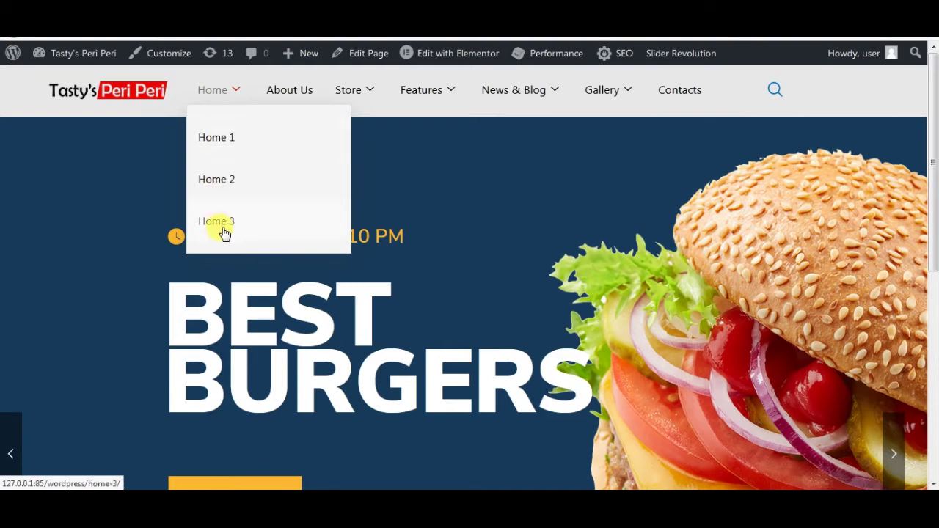
mouse_move(351, 98)
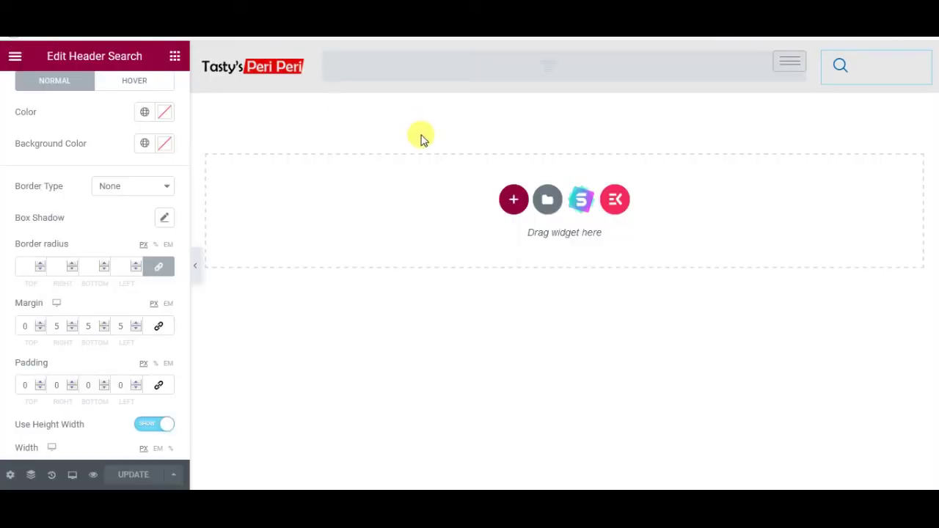
click(799, 64)
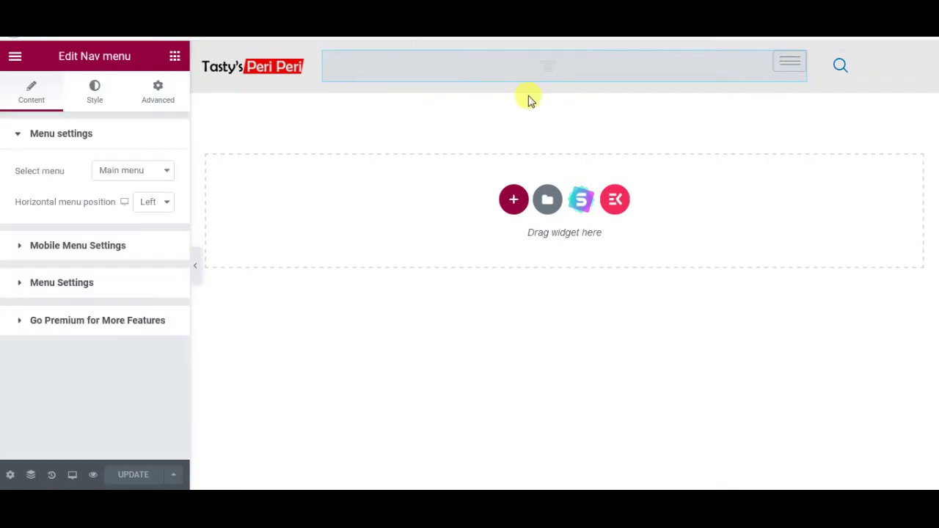
click(97, 91)
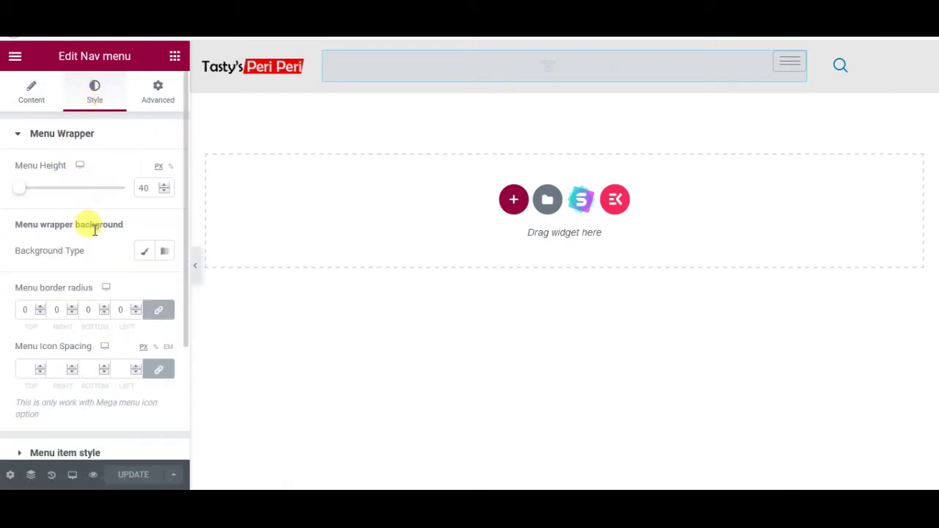
scroll(94, 230, down, 5)
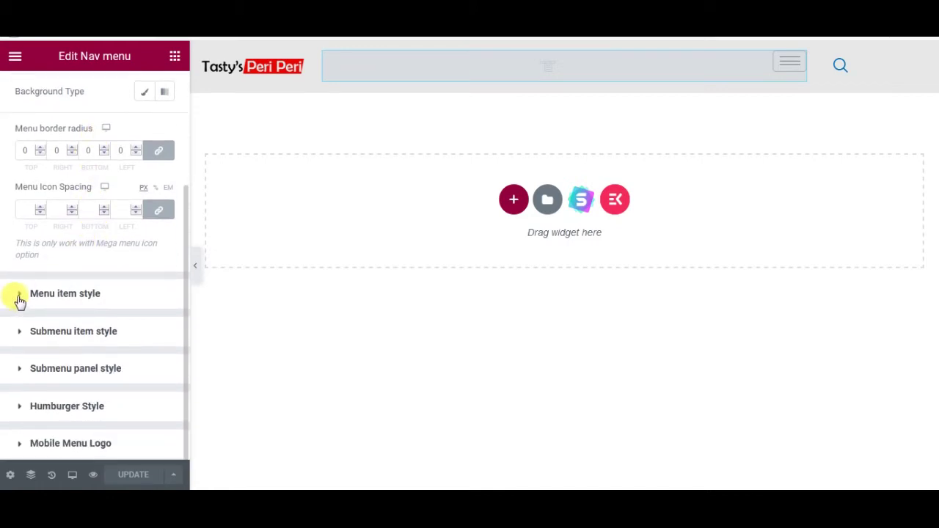
click(21, 296)
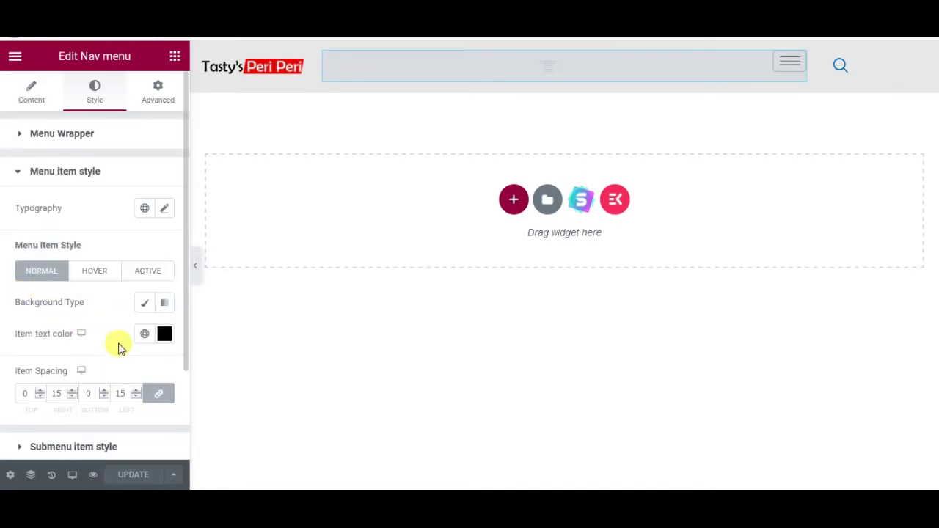
scroll(110, 327, down, 1)
click(94, 231)
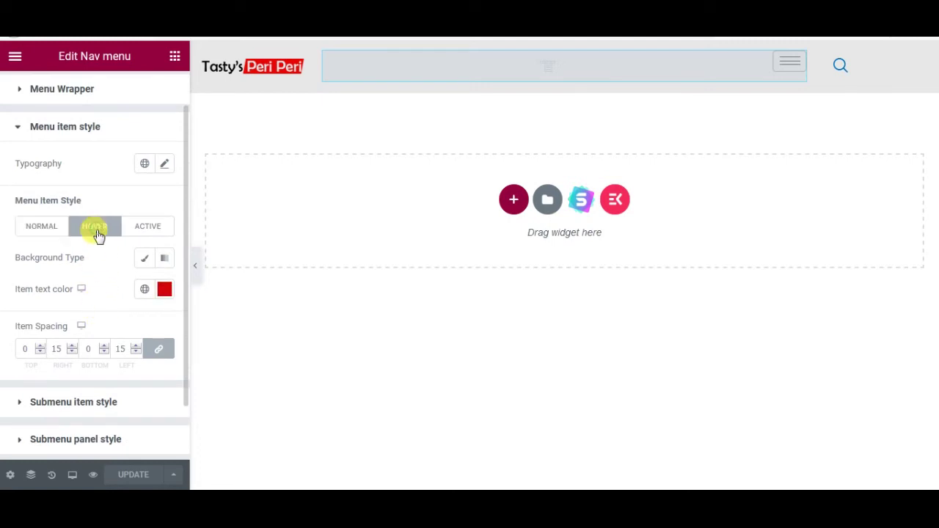
click(164, 289)
right_click(231, 276)
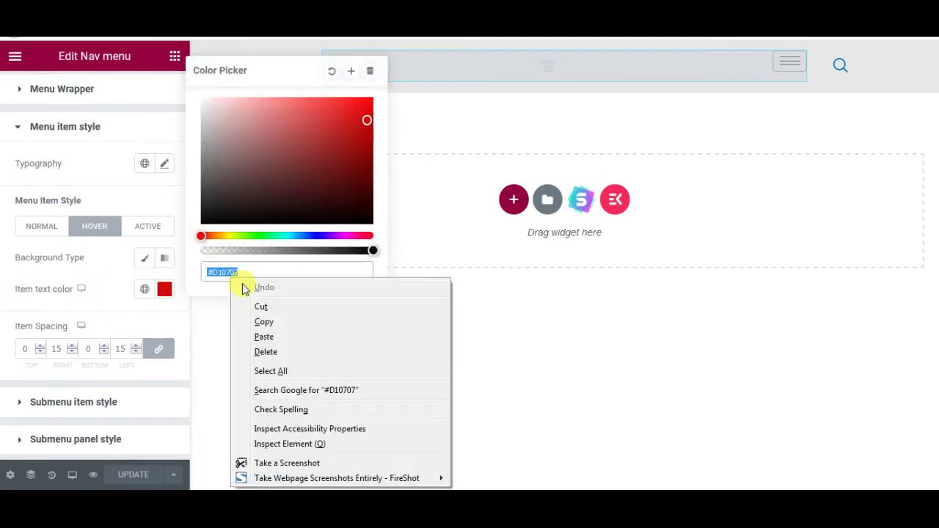
click(264, 321)
click(109, 306)
Set the Nav menu's submenu item text color for the hover state to the copied #D10707
scroll(106, 297, down, 1)
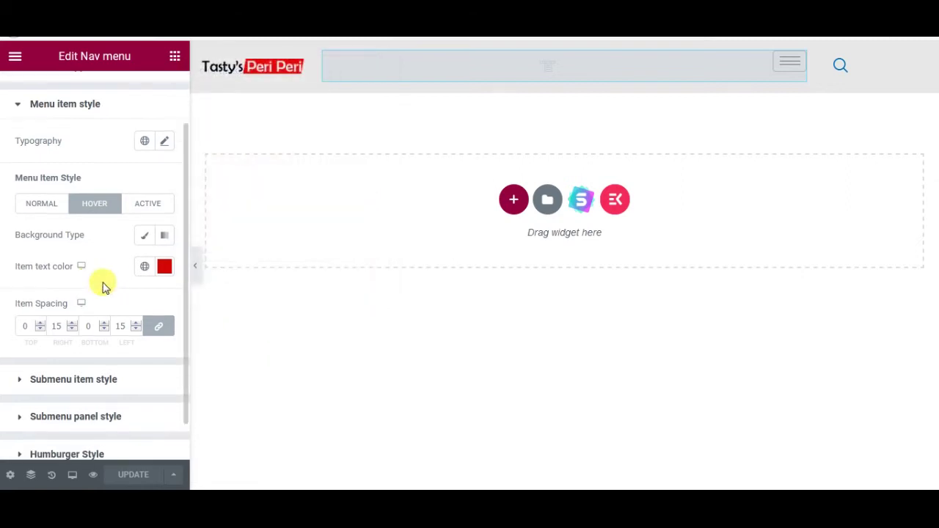
scroll(102, 286, down, 2)
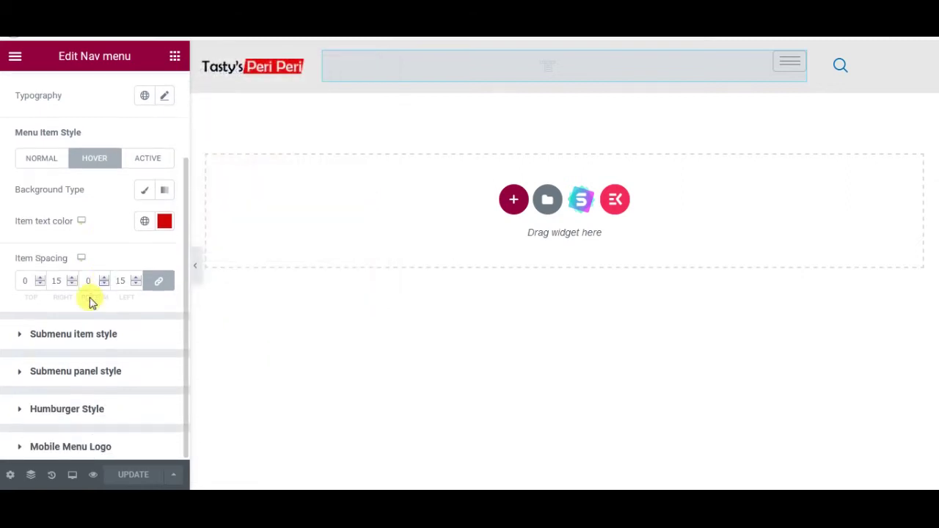
click(73, 334)
scroll(101, 320, down, 1)
scroll(99, 315, down, 6)
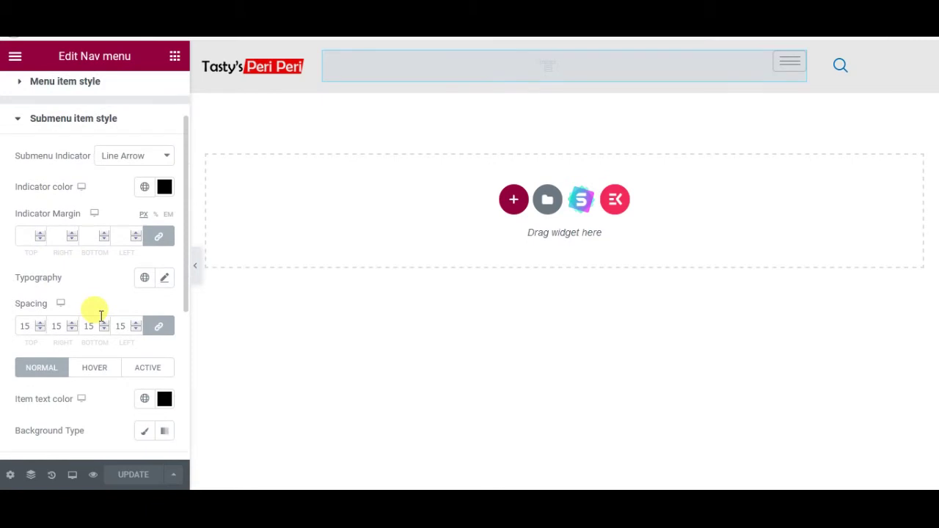
click(94, 281)
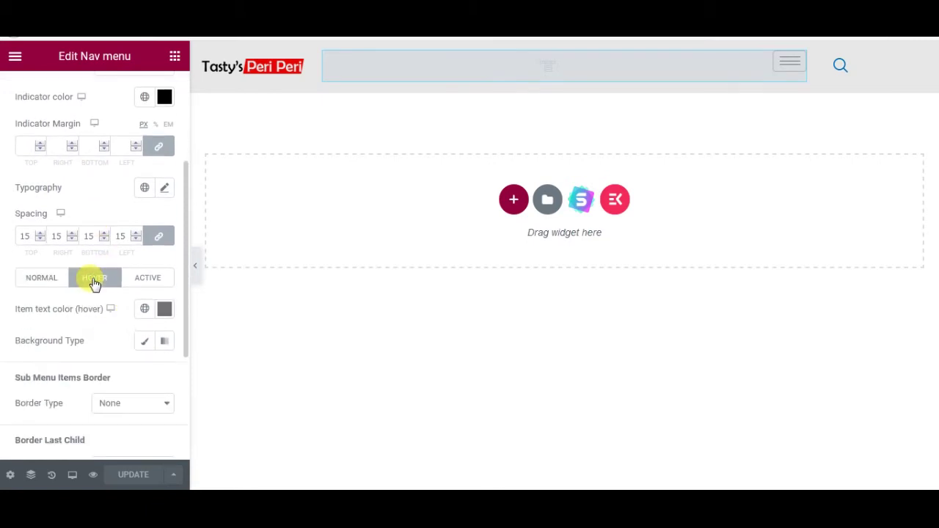
click(164, 309)
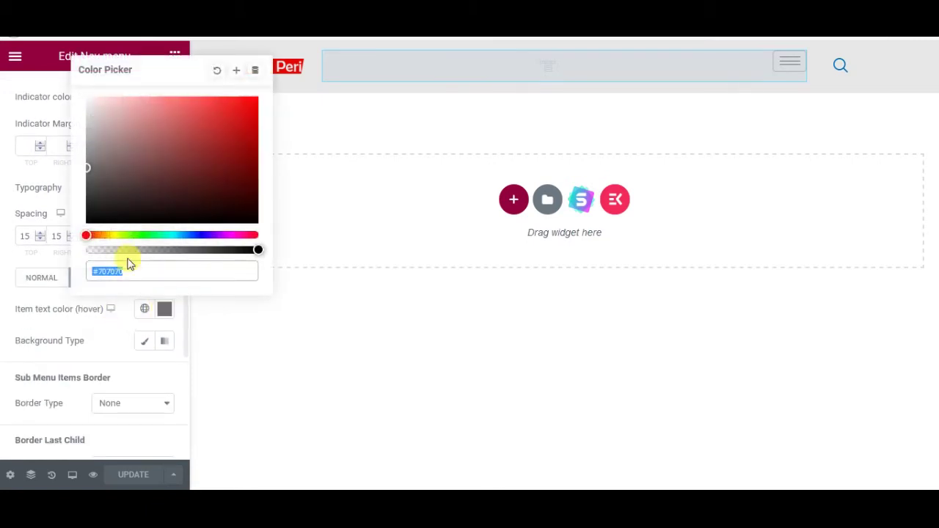
right_click(123, 271)
click(164, 329)
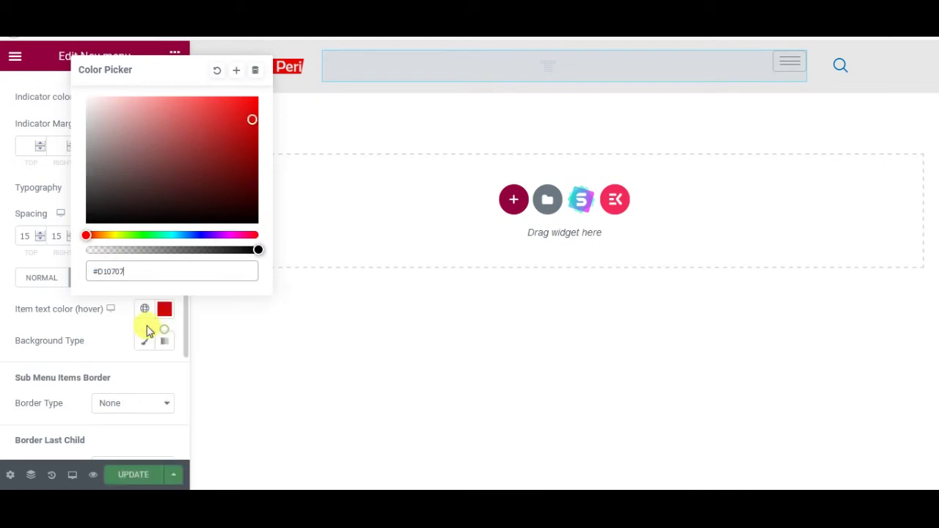
click(125, 325)
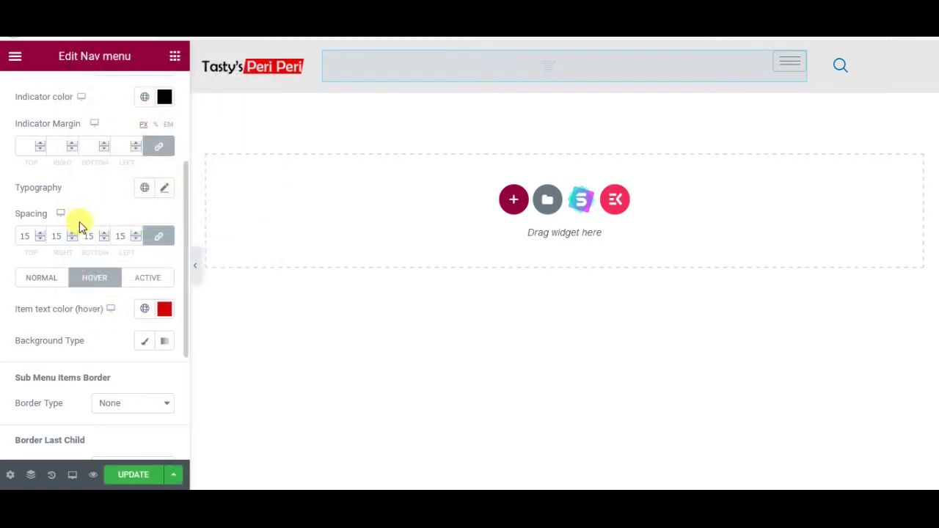
scroll(42, 190, up, 3)
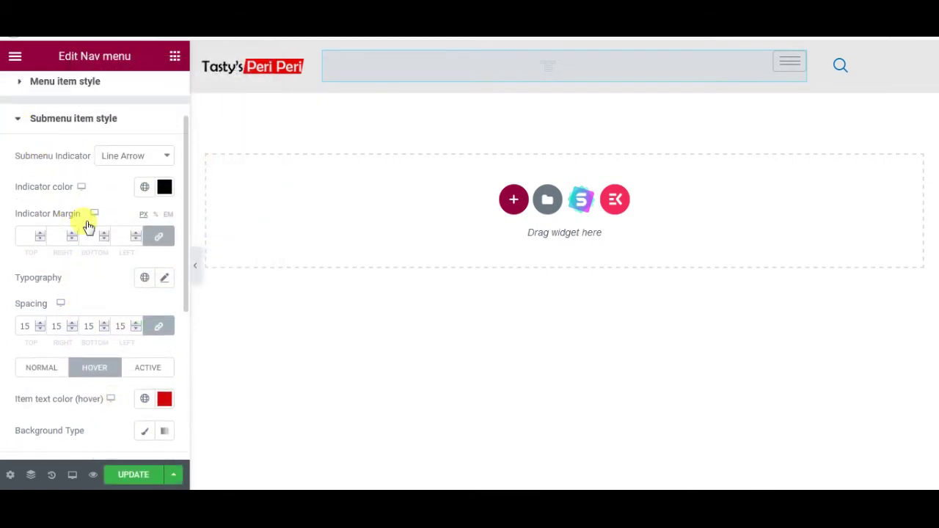
click(17, 118)
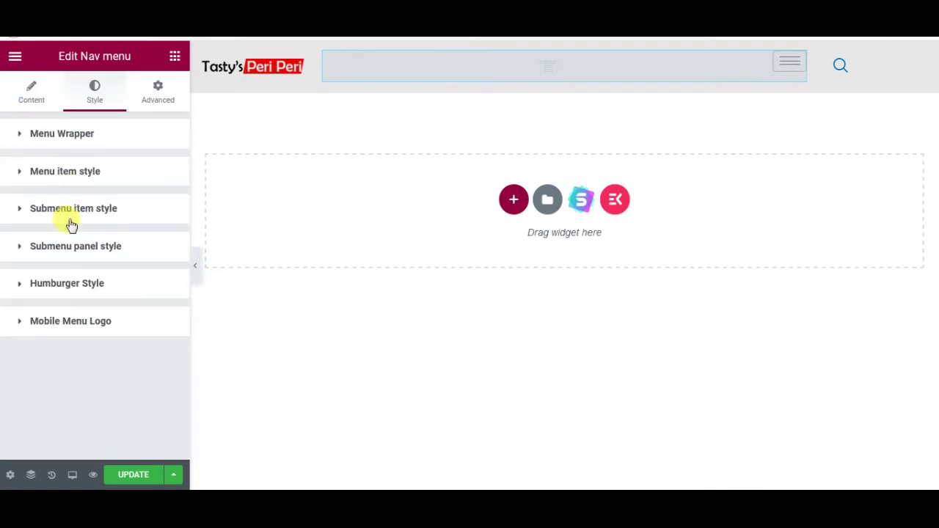
click(23, 249)
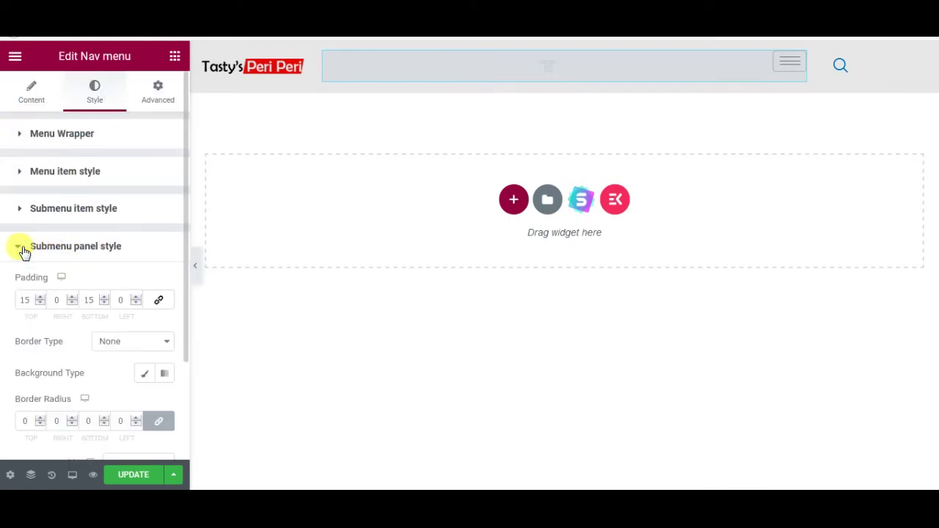
scroll(121, 293, down, 2)
scroll(123, 292, down, 2)
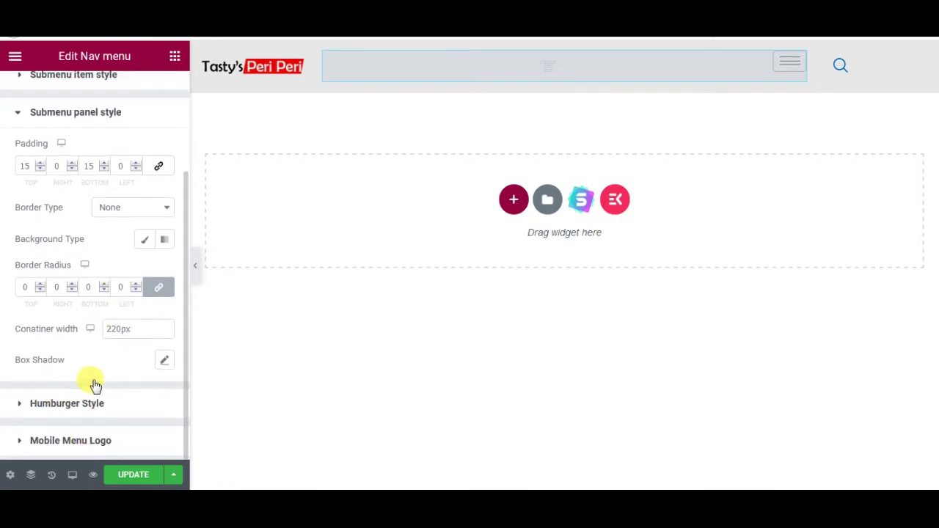
Set the hamburger toggle's icon color for the hover state to the copied #D10707
click(57, 402)
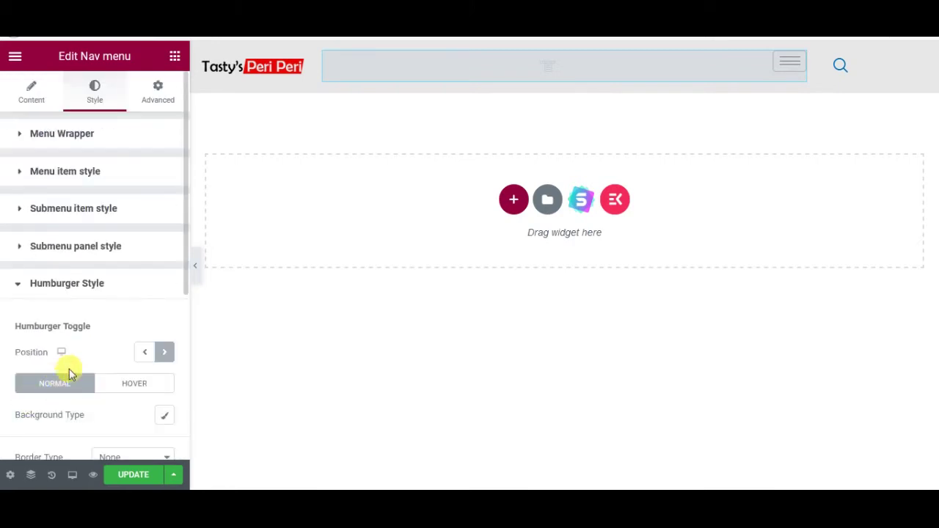
scroll(136, 257, down, 4)
click(124, 249)
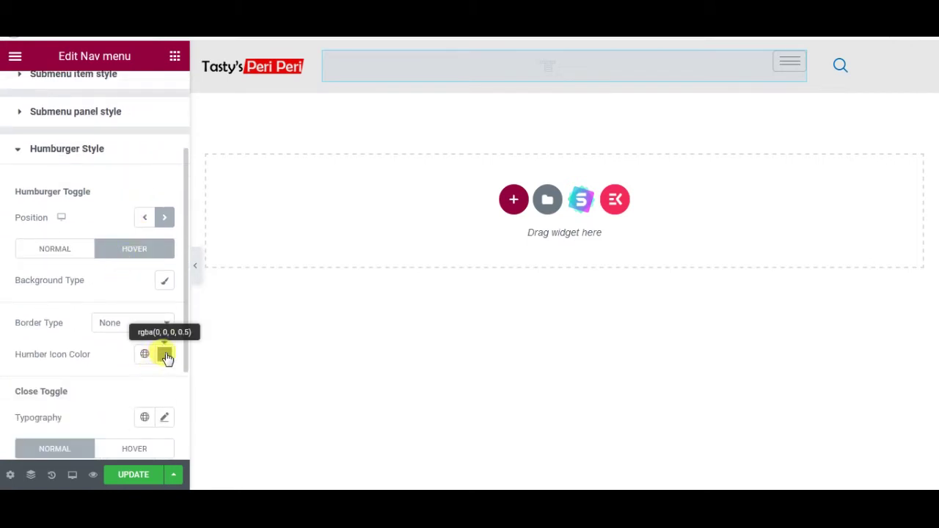
click(165, 355)
right_click(123, 316)
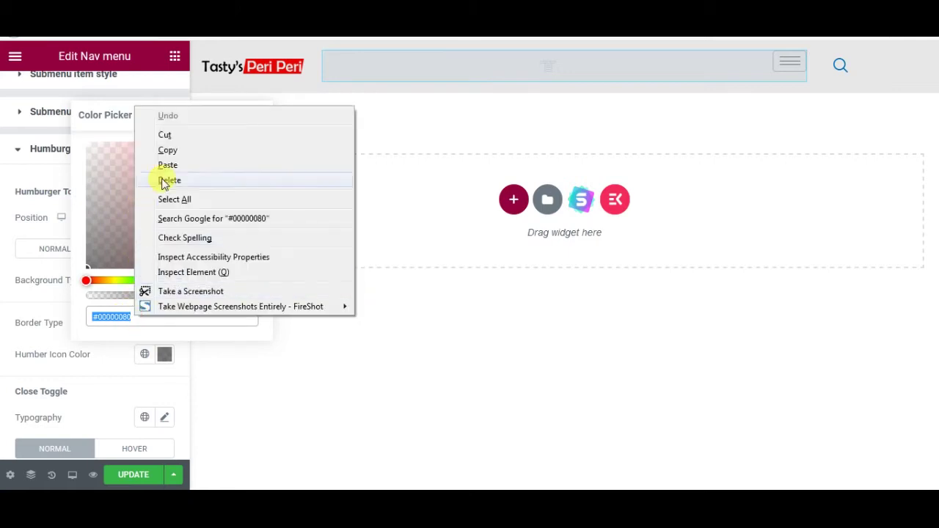
click(182, 164)
click(117, 369)
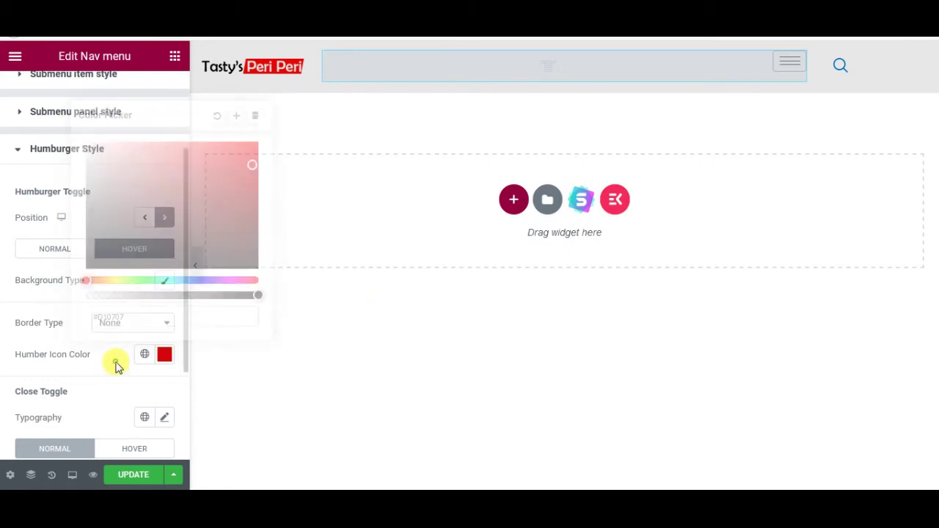
scroll(117, 367, down, 5)
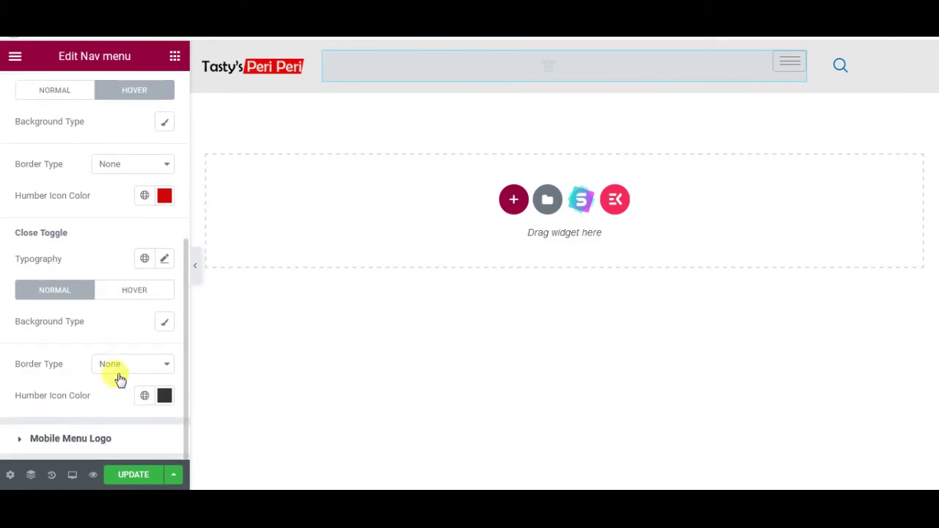
click(22, 440)
scroll(130, 348, down, 3)
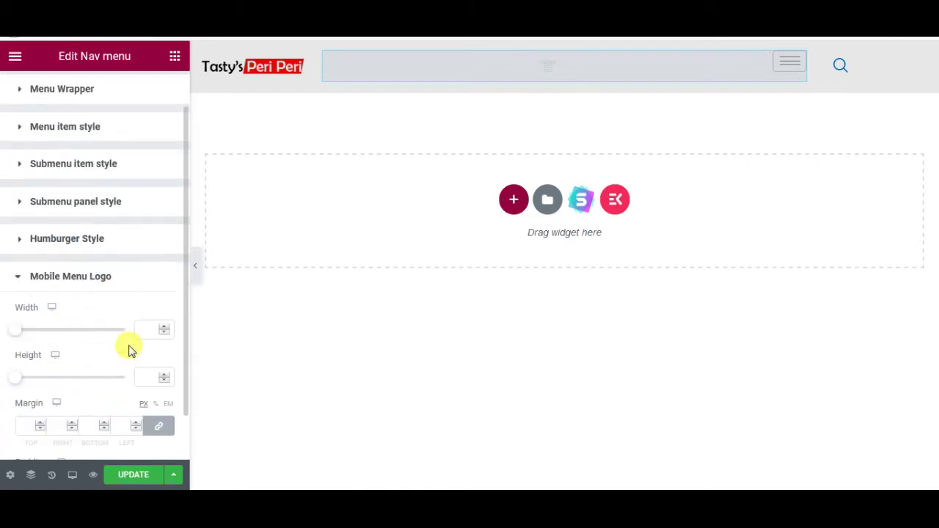
scroll(104, 336, up, 3)
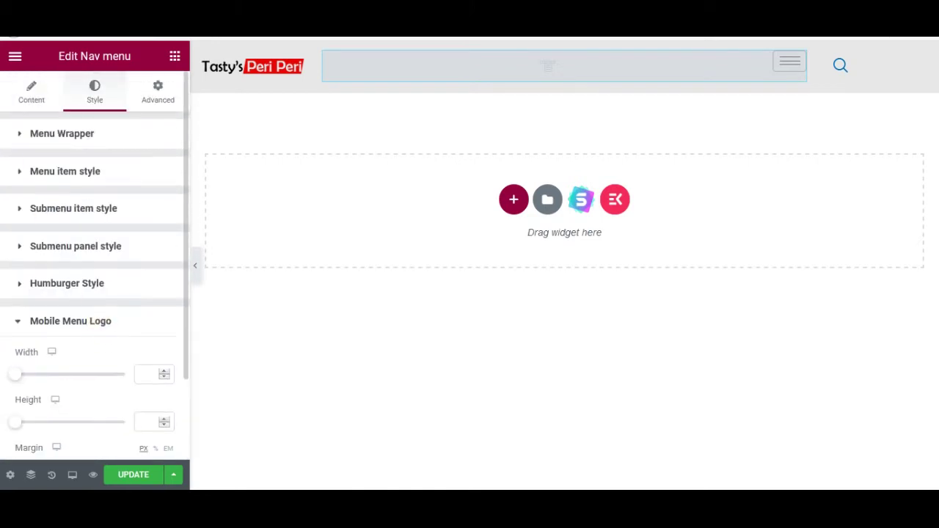
Set the Nav menu's mobile menu logo to tastys-logo-1.png from the media library
click(39, 95)
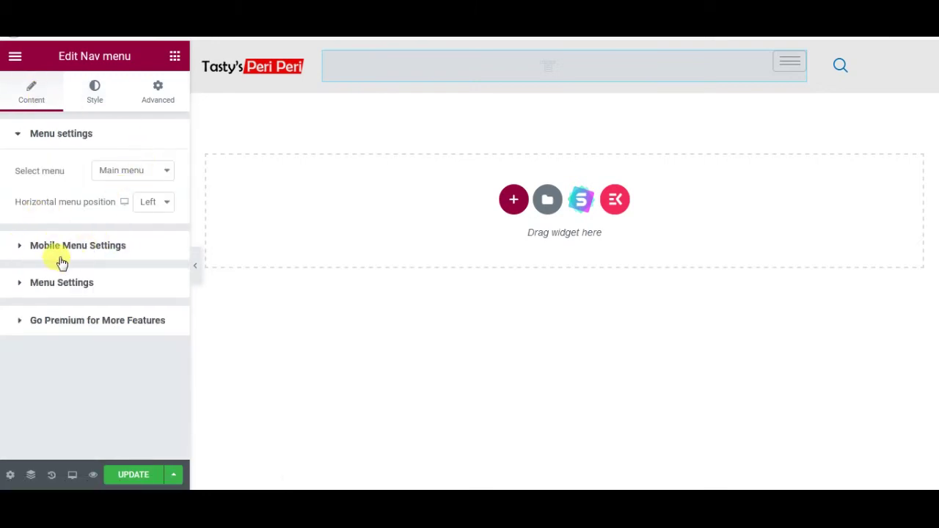
click(22, 249)
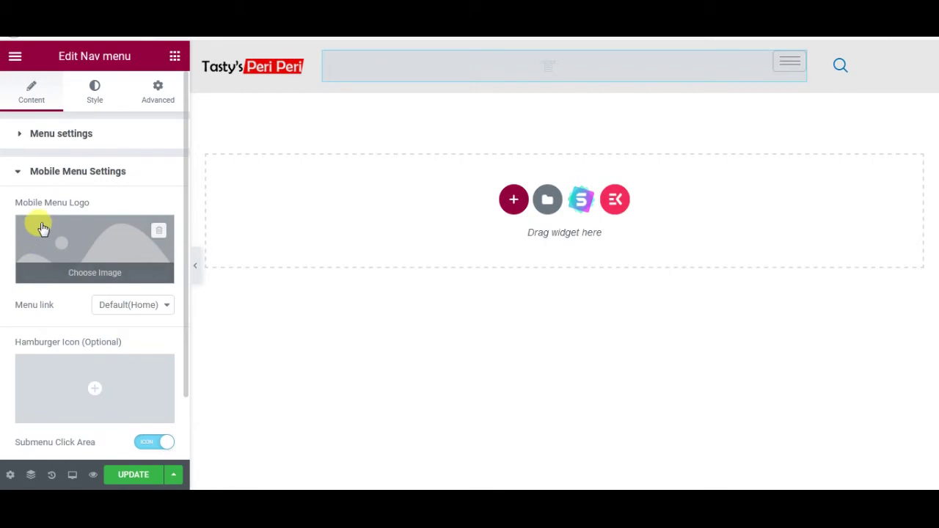
click(93, 273)
click(93, 263)
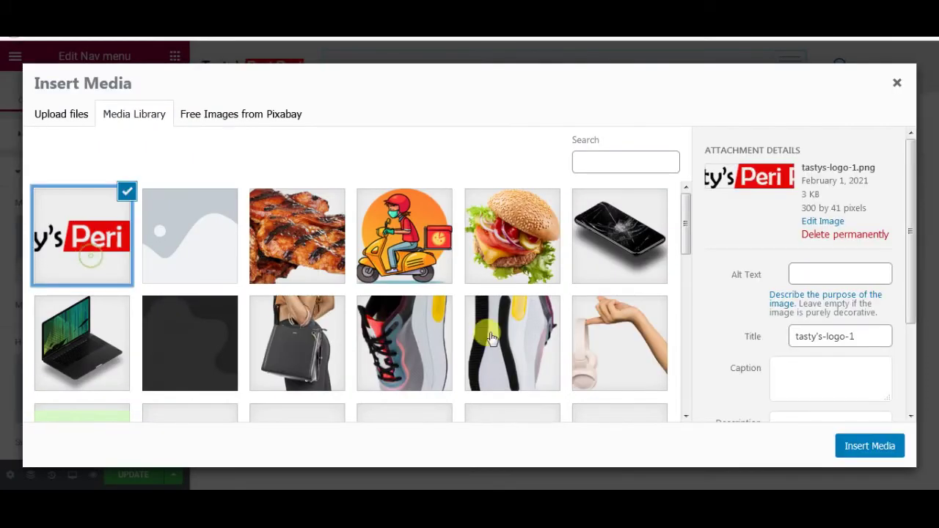
click(868, 446)
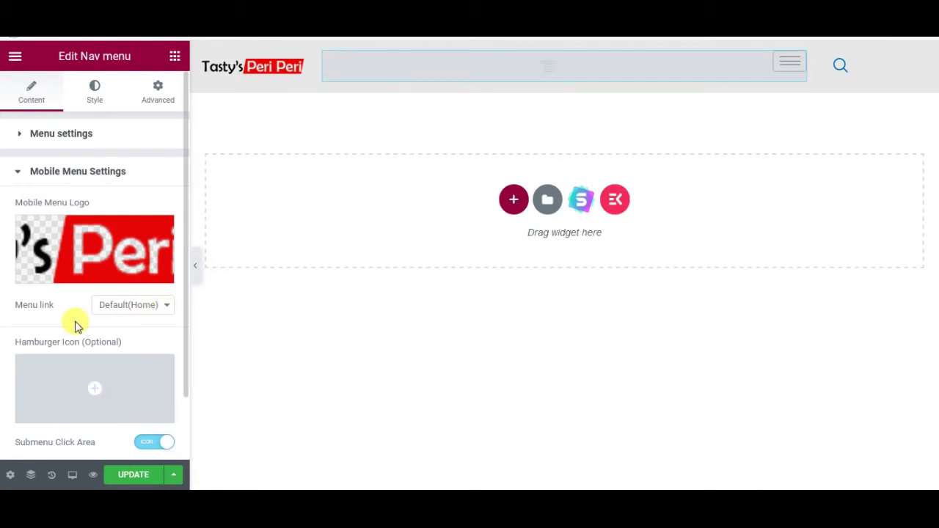
Search the icon library for "burg" and insert the solid hamburger as the mobile menu's hamburger icon
scroll(75, 325, down, 1)
mouse_move(108, 317)
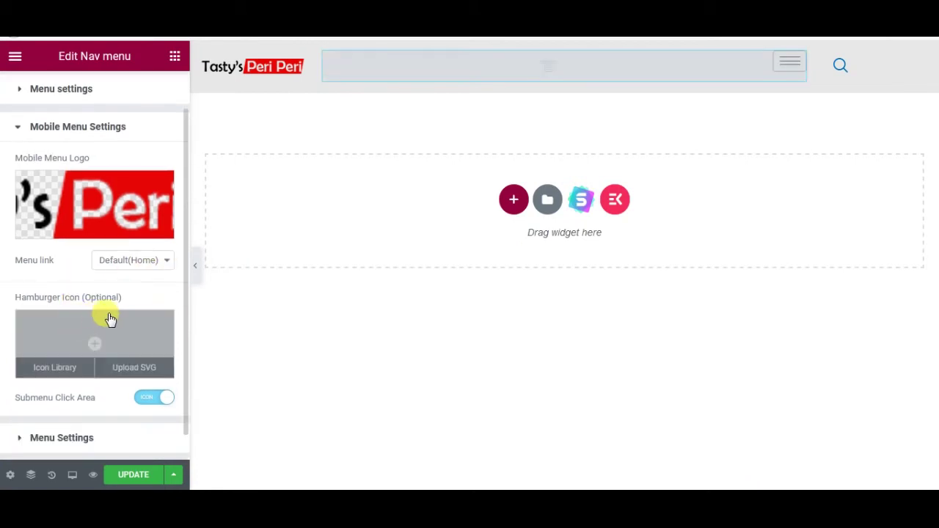
click(59, 367)
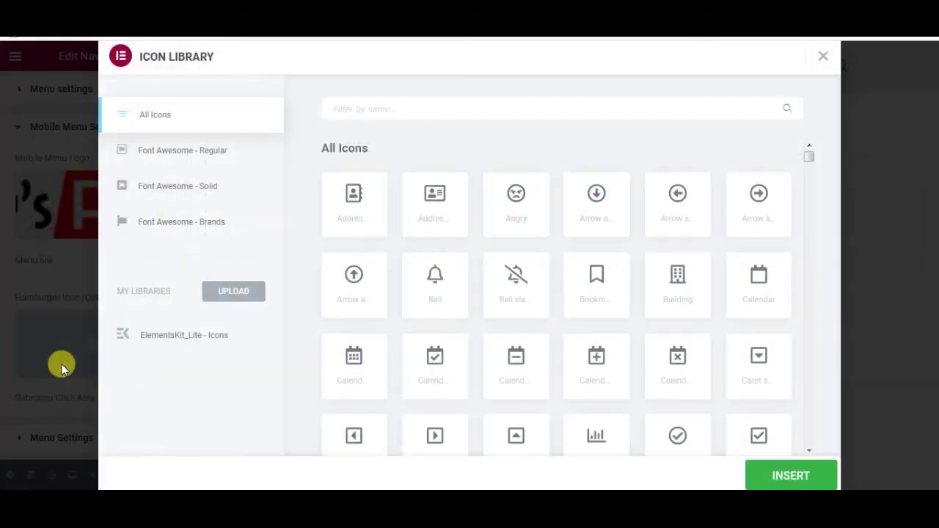
click(421, 108)
text(burg)
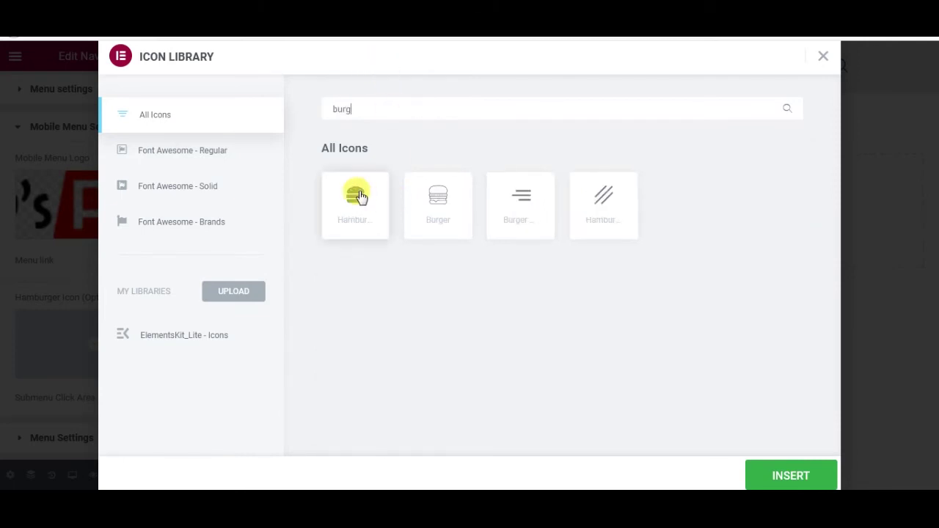
click(358, 202)
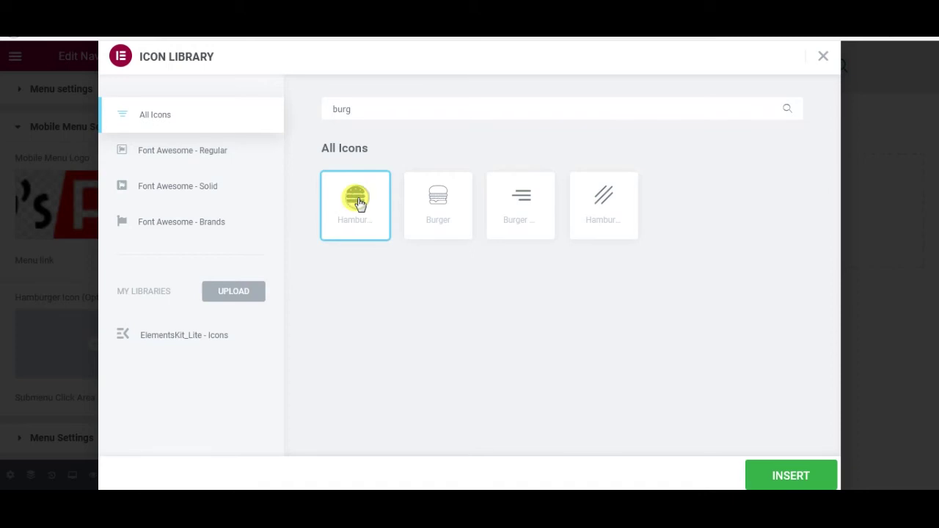
click(779, 477)
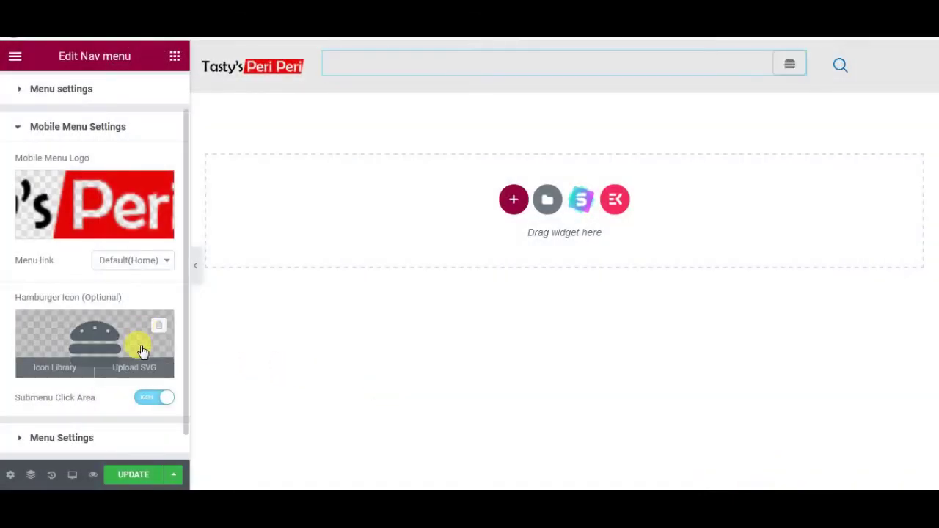
scroll(131, 331, down, 1)
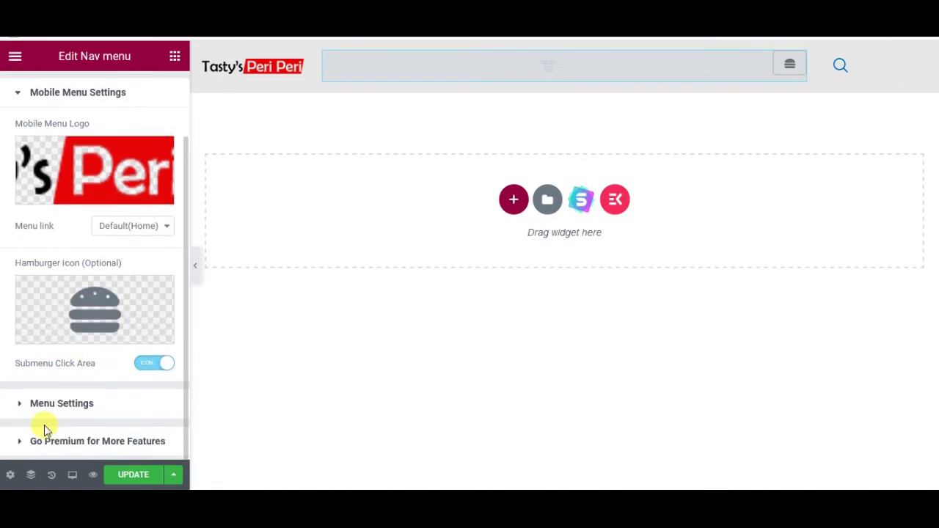
click(28, 404)
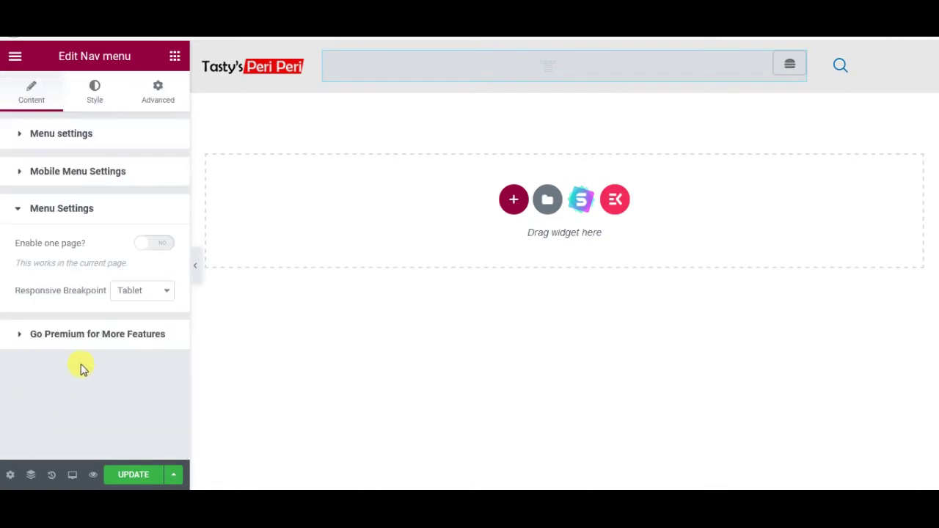
Set the Nav menu hamburger toggle's icon color for the normal state to the copied #D10707
click(99, 90)
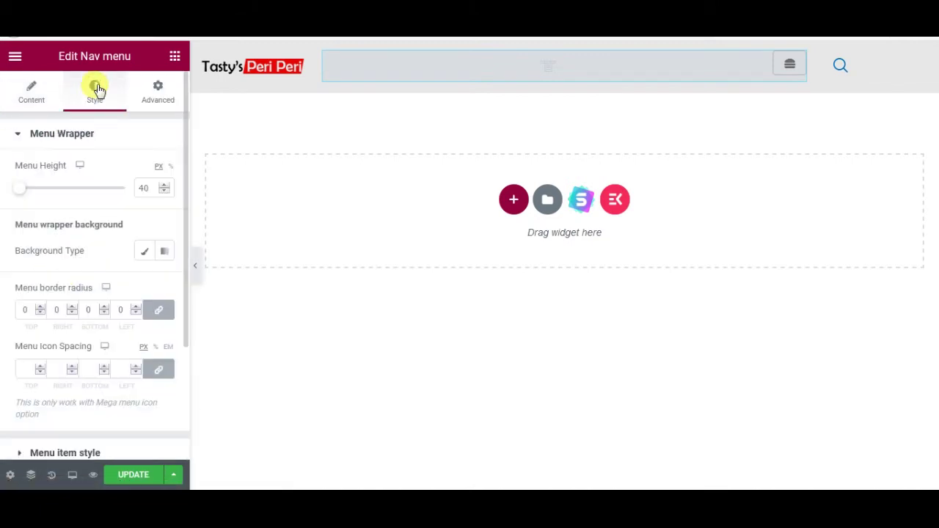
click(18, 138)
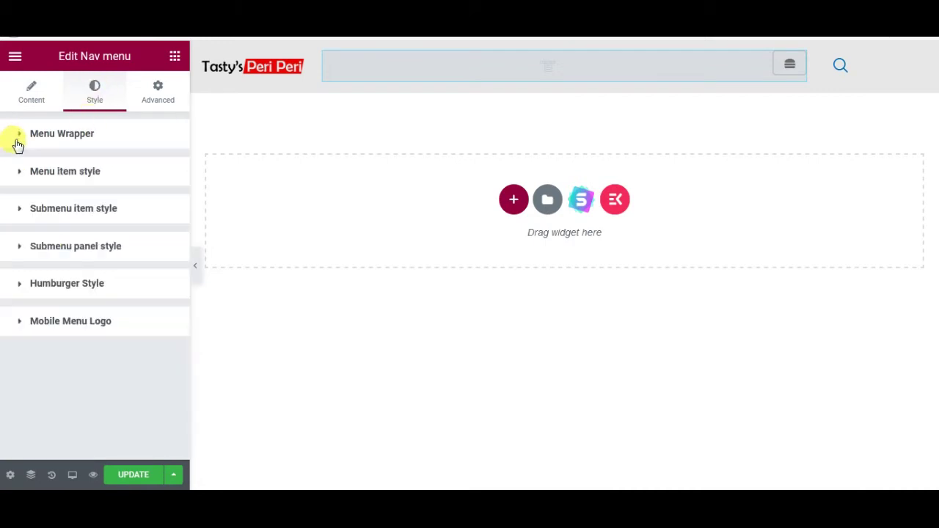
click(18, 287)
scroll(114, 308, down, 1)
scroll(111, 306, down, 5)
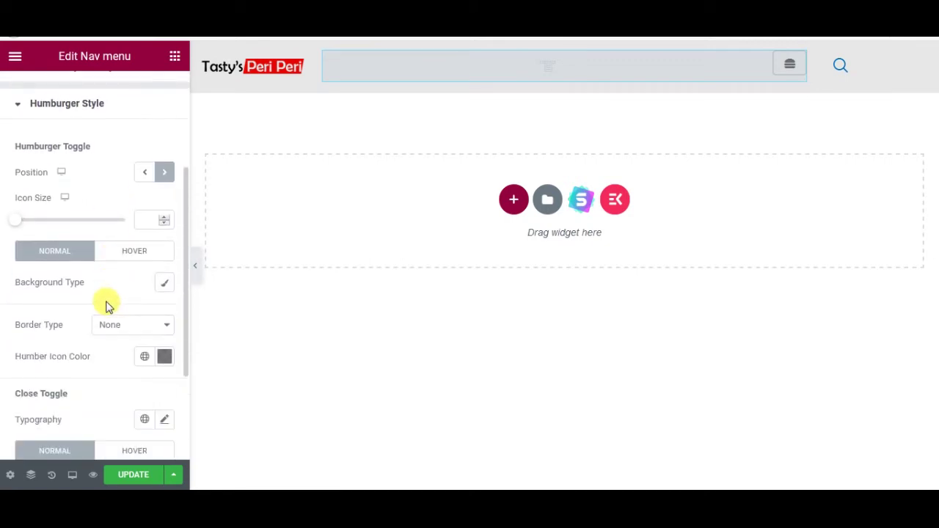
scroll(104, 304, down, 1)
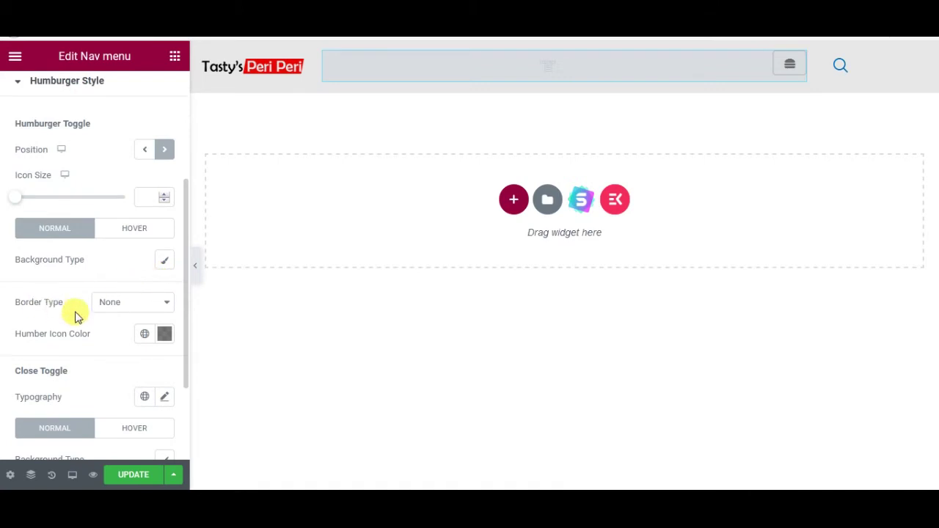
scroll(76, 316, down, 1)
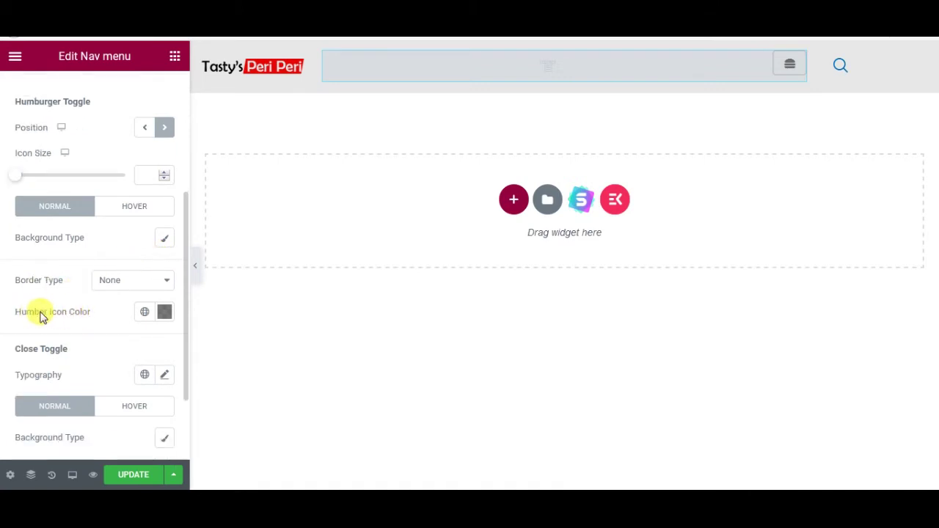
click(164, 312)
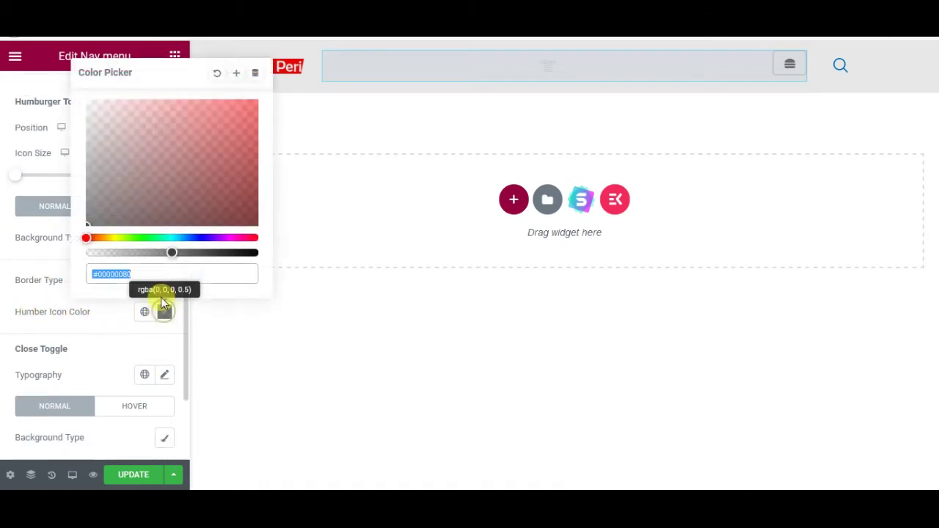
right_click(132, 272)
click(159, 329)
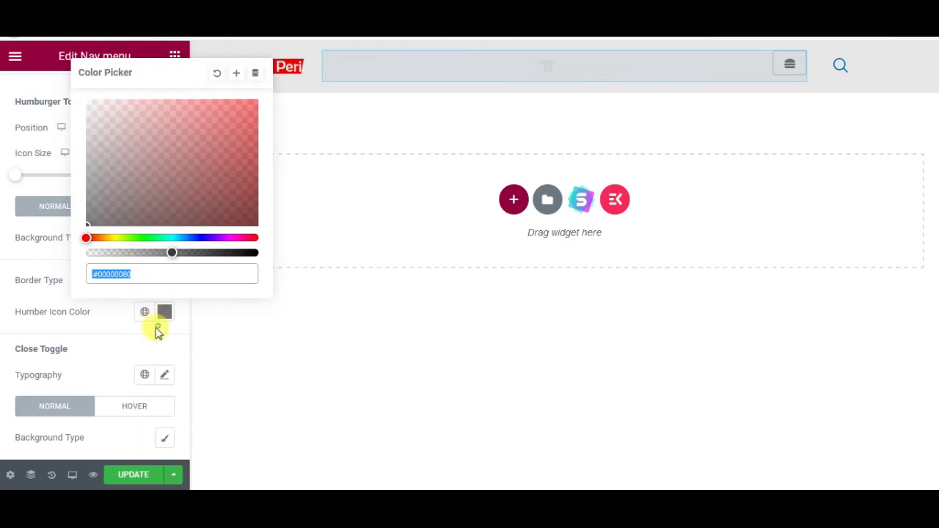
click(115, 323)
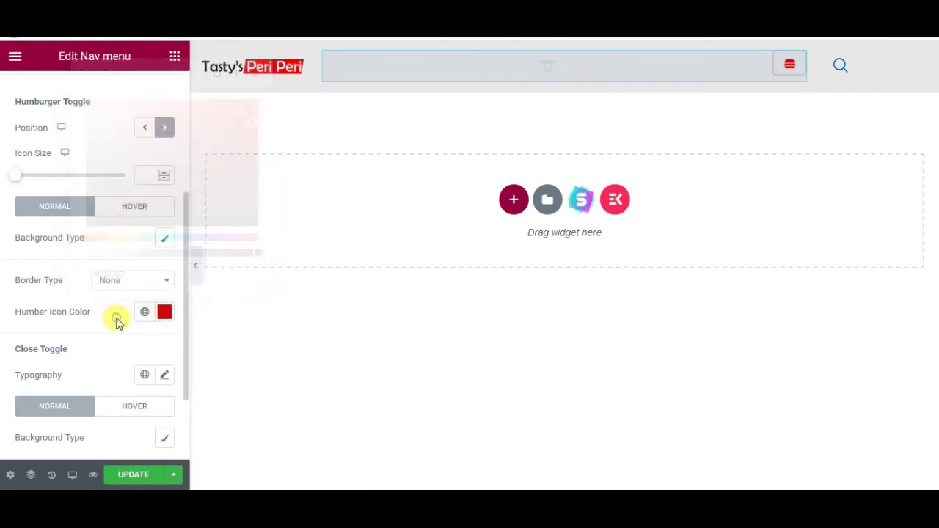
Set the hamburger toggle's icon color for the hover state to a bright blue
click(130, 211)
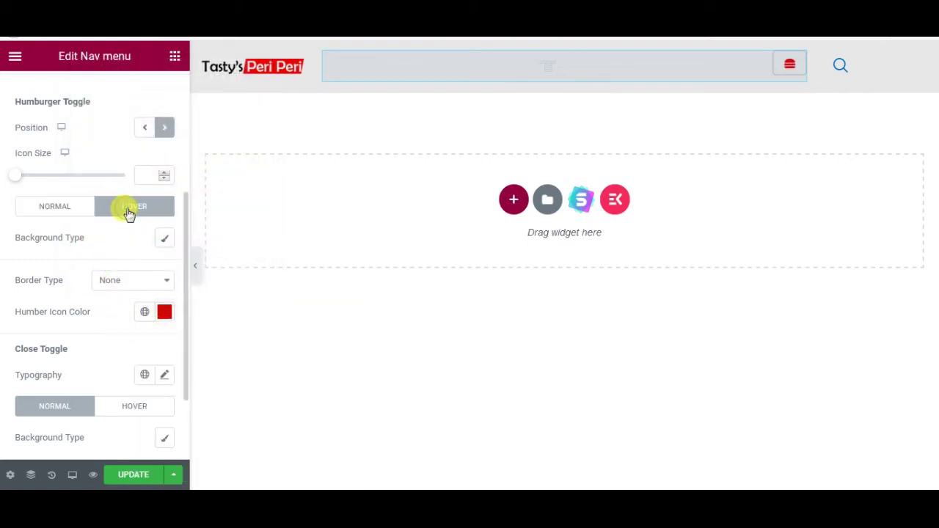
click(164, 314)
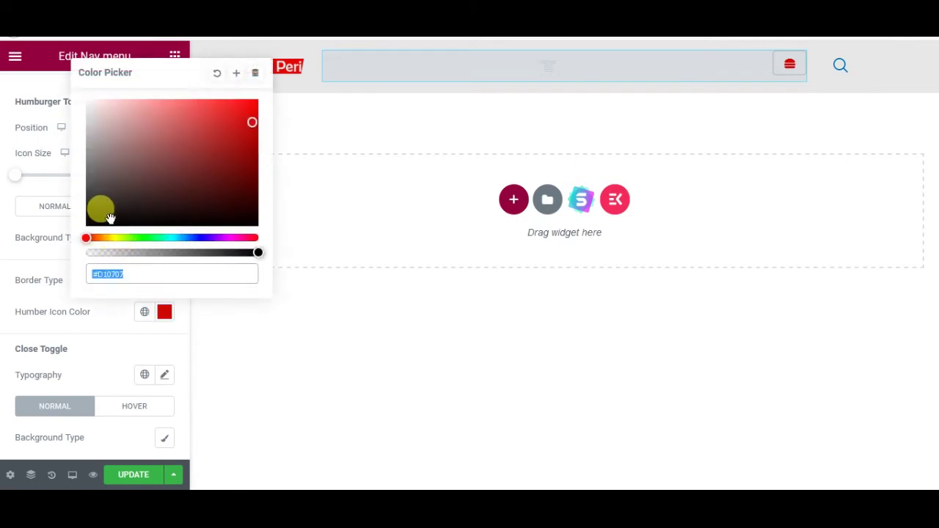
click(190, 237)
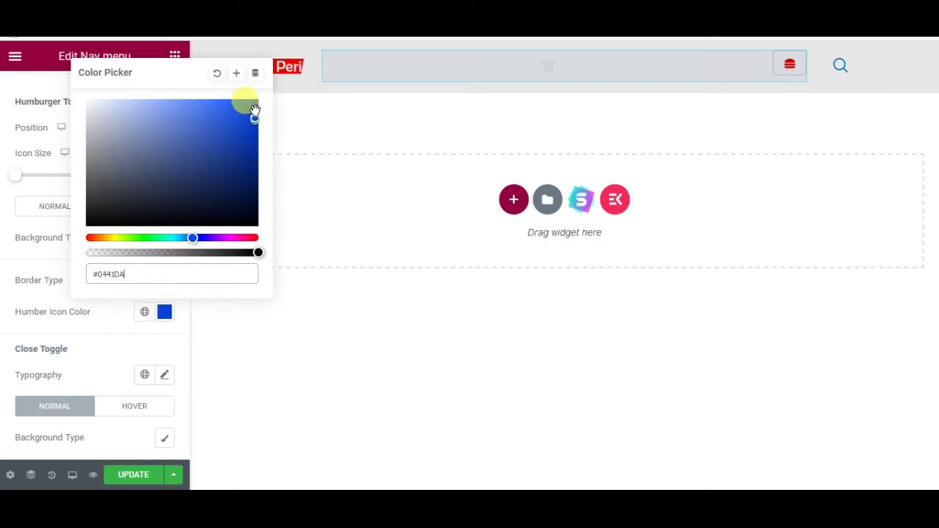
click(115, 317)
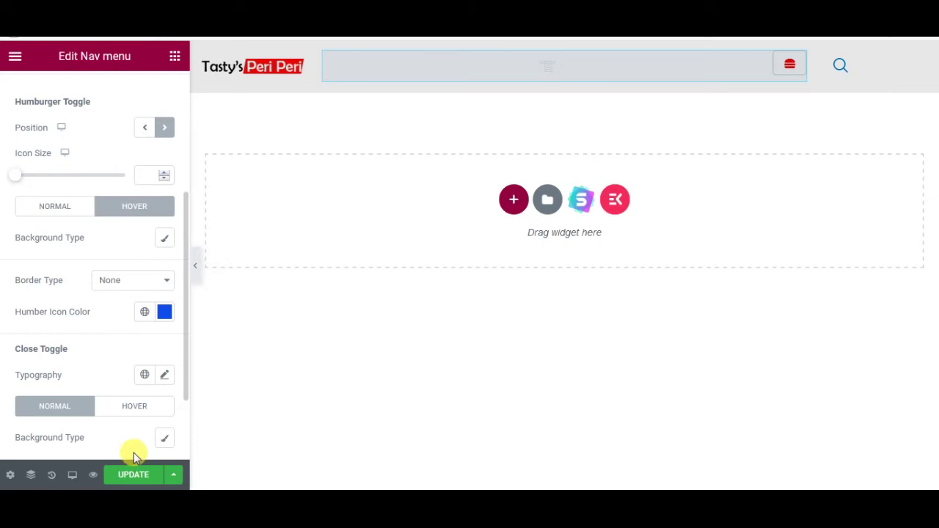
Set the close toggle's icon color for the hover state to the copied #D10707 and update the header
scroll(98, 347, down, 2)
scroll(101, 350, down, 1)
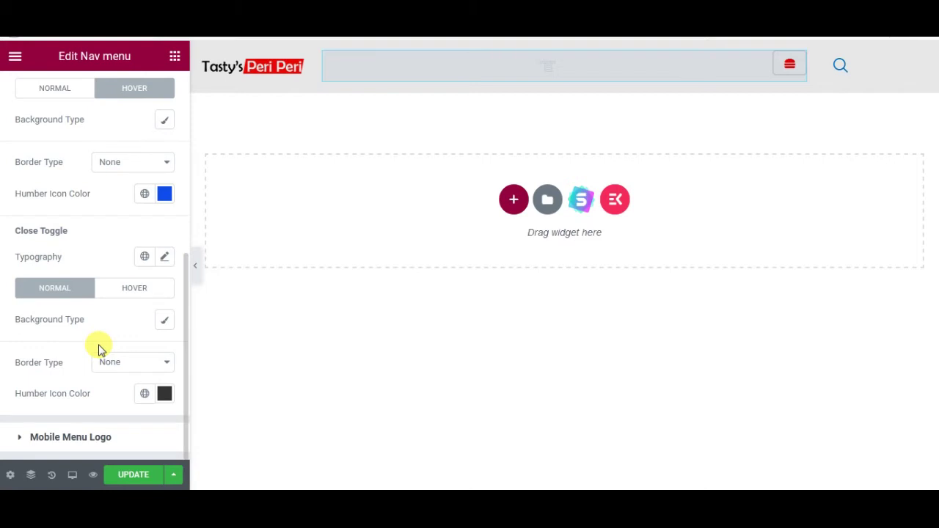
click(127, 288)
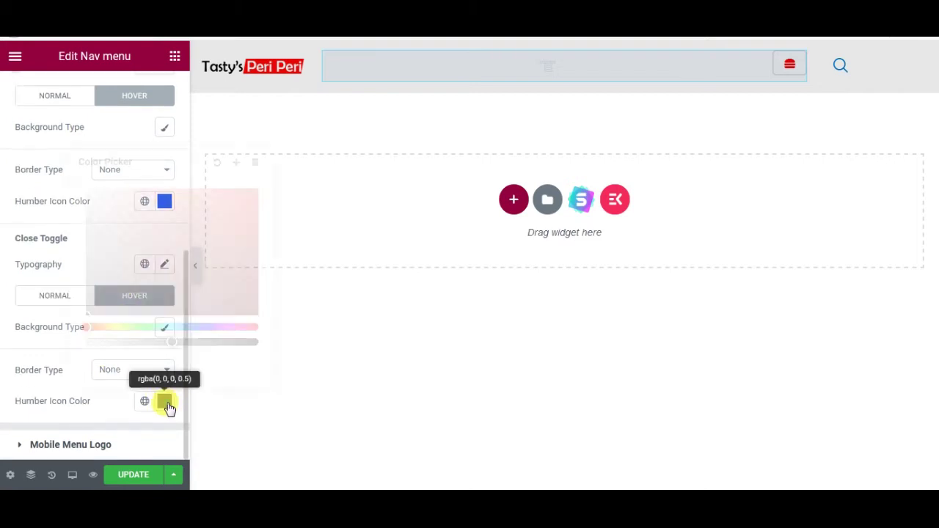
right_click(132, 363)
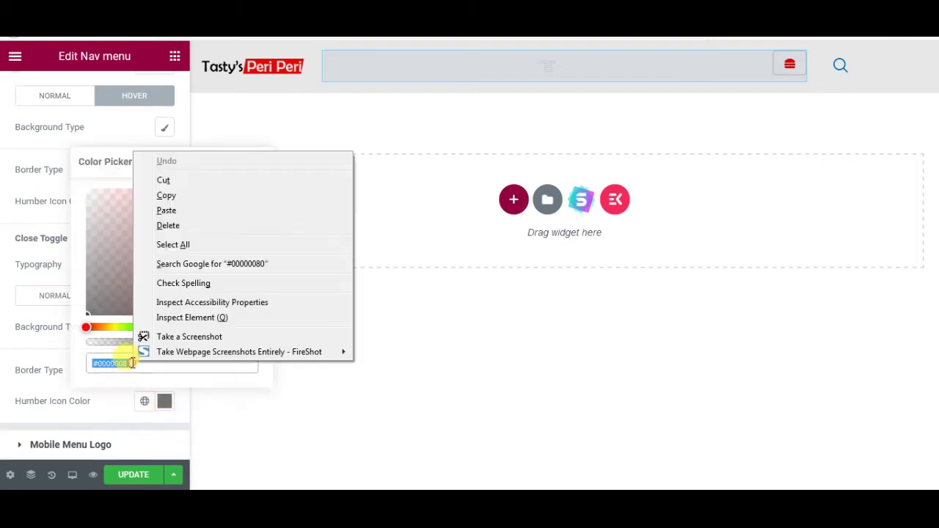
click(166, 212)
click(115, 399)
click(139, 474)
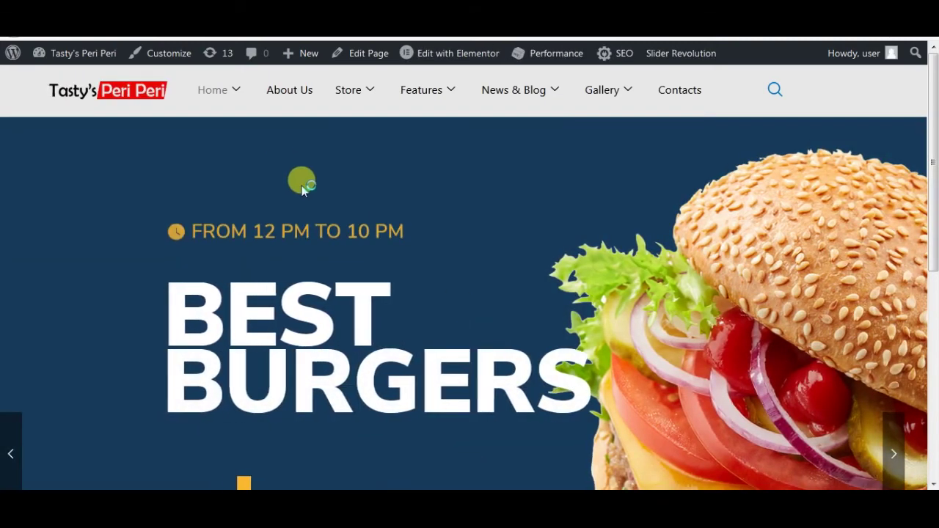
Check the menu's hover effects on the live home page, then shrink the browser window to tablet width and open the hamburger menu
mouse_move(223, 98)
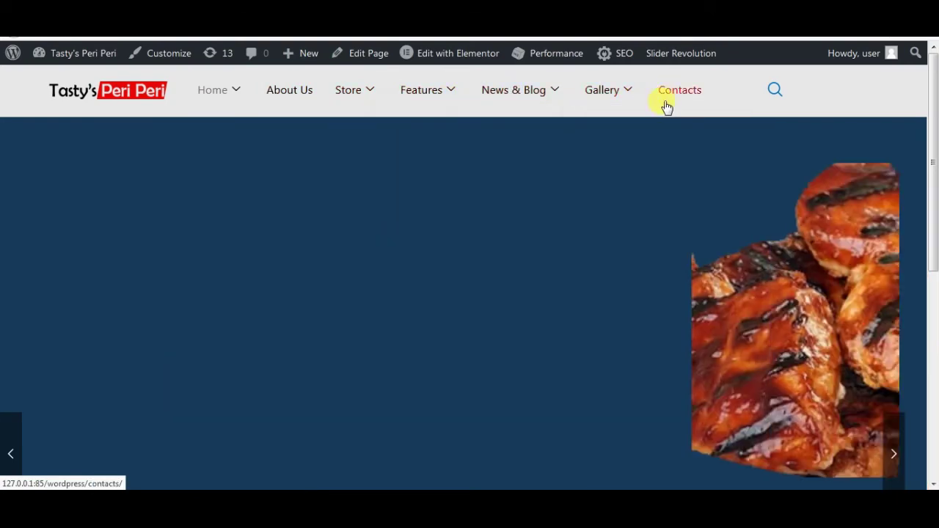
mouse_move(257, 123)
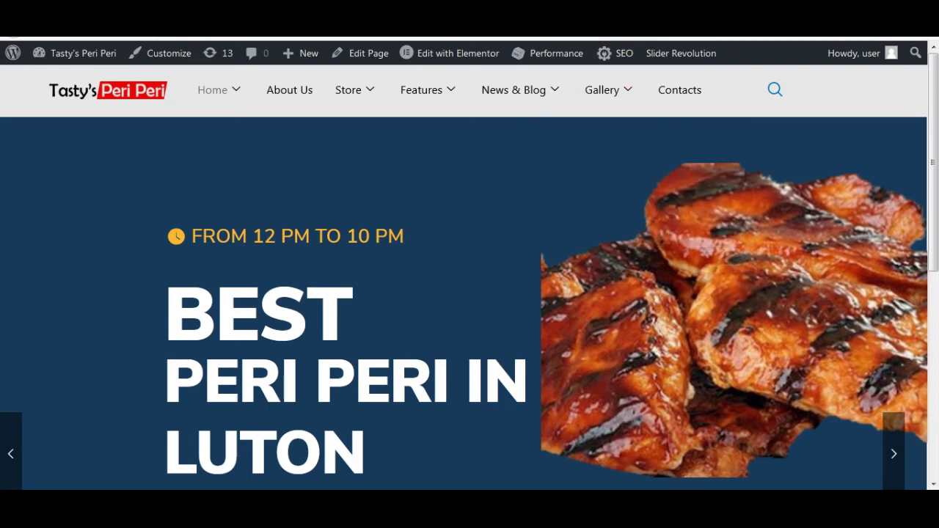
key(F11)
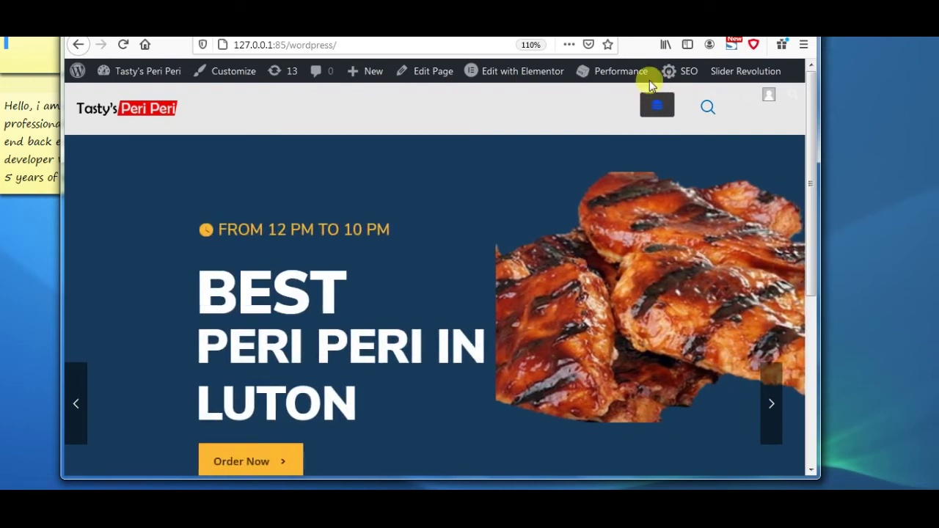
click(657, 110)
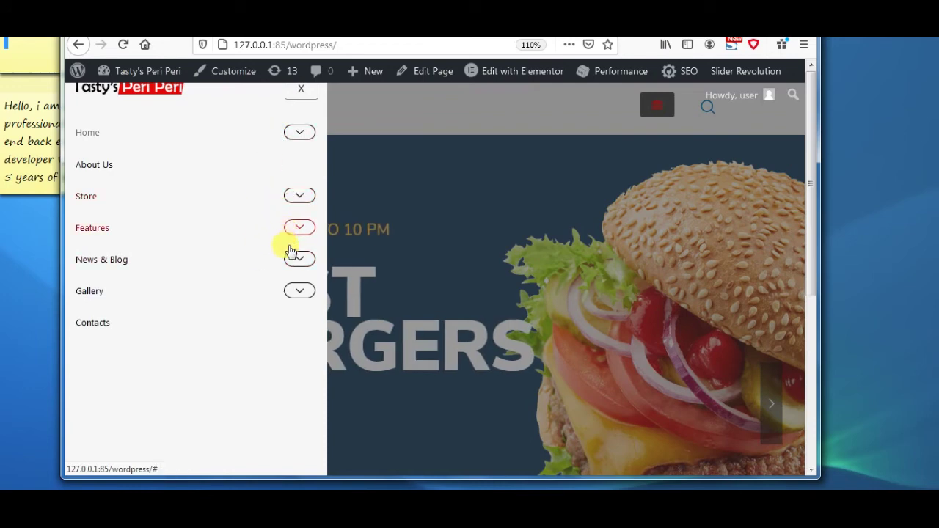
Expand the Store, Features, News & Blog, Masonry Layouts, Portfolio Layouts and Gallery submenus to inspect the mobile menu, then close it
click(305, 202)
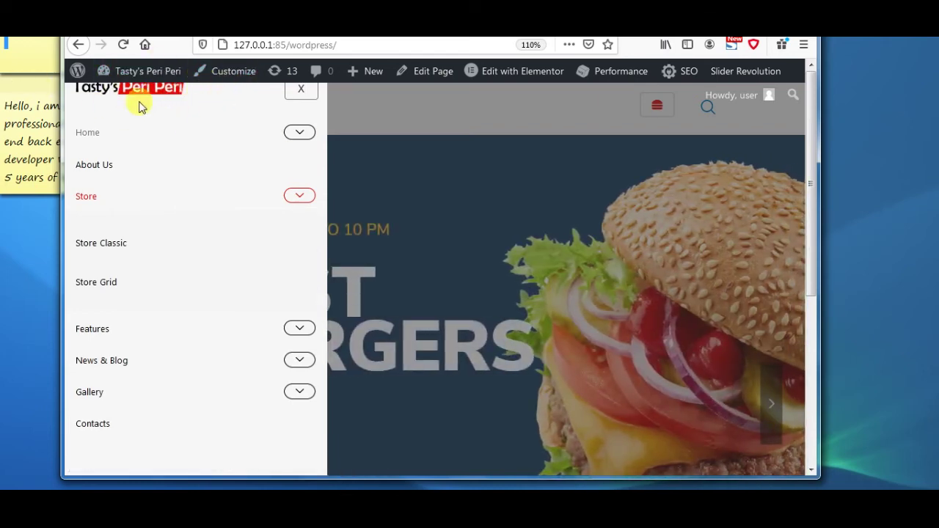
scroll(229, 302, down, 5)
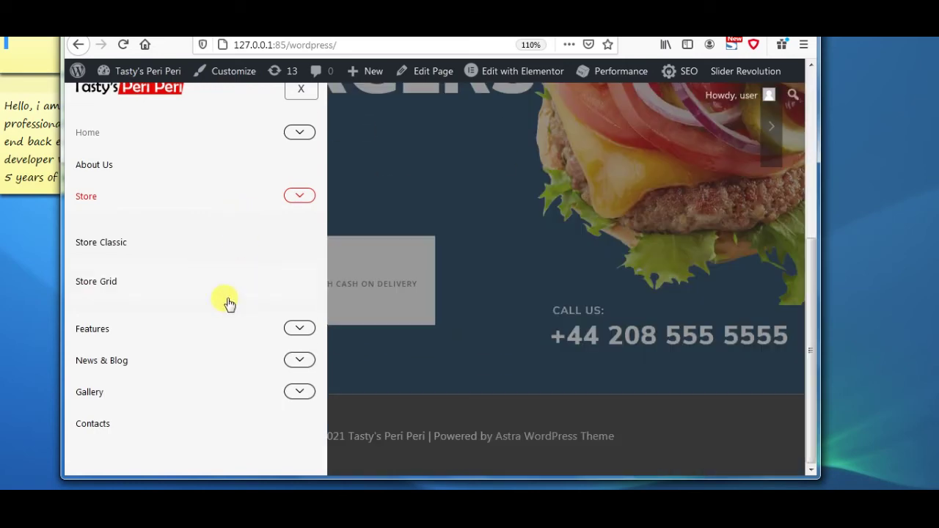
click(298, 329)
scroll(278, 310, down, 4)
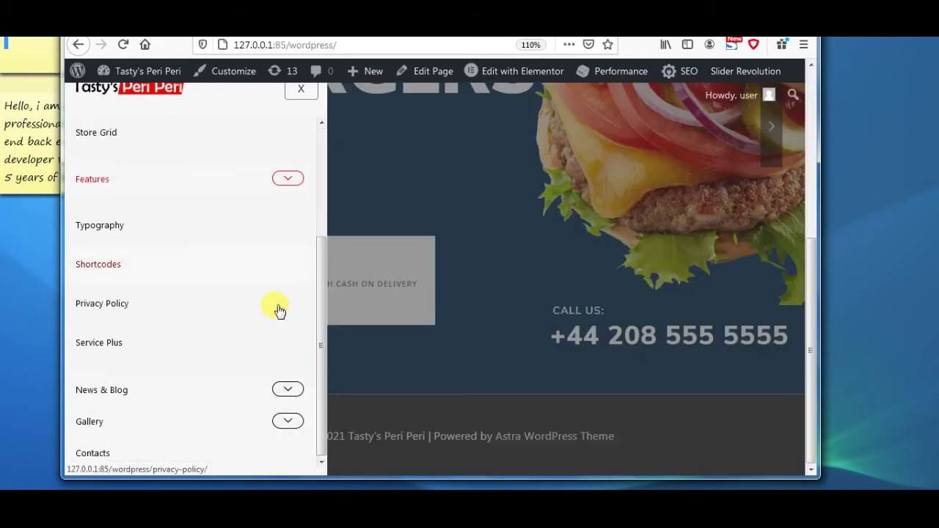
click(289, 391)
scroll(246, 316, down, 3)
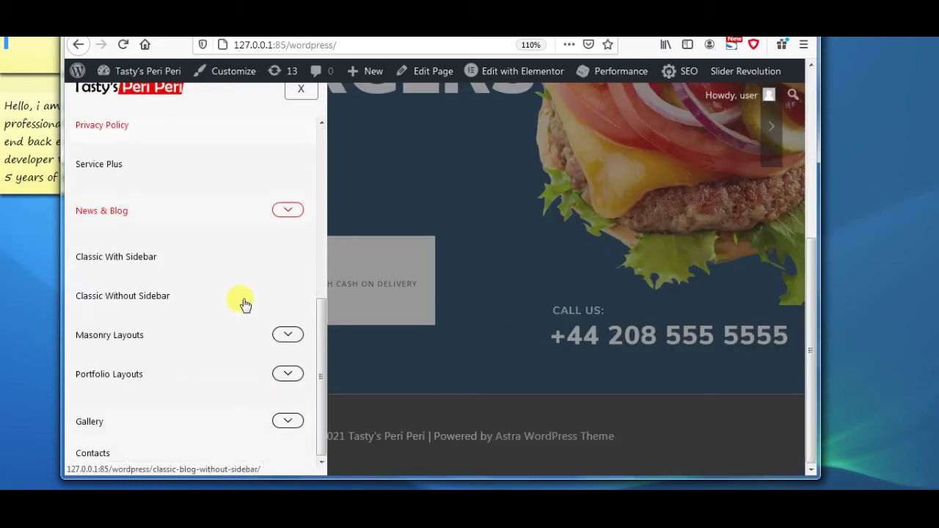
click(296, 340)
scroll(268, 301, down, 2)
click(286, 375)
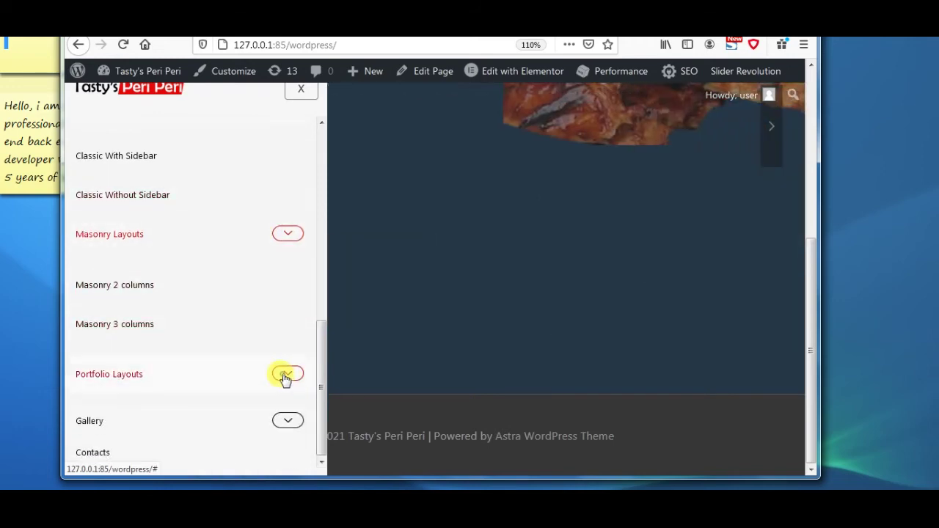
scroll(256, 308, down, 2)
click(288, 419)
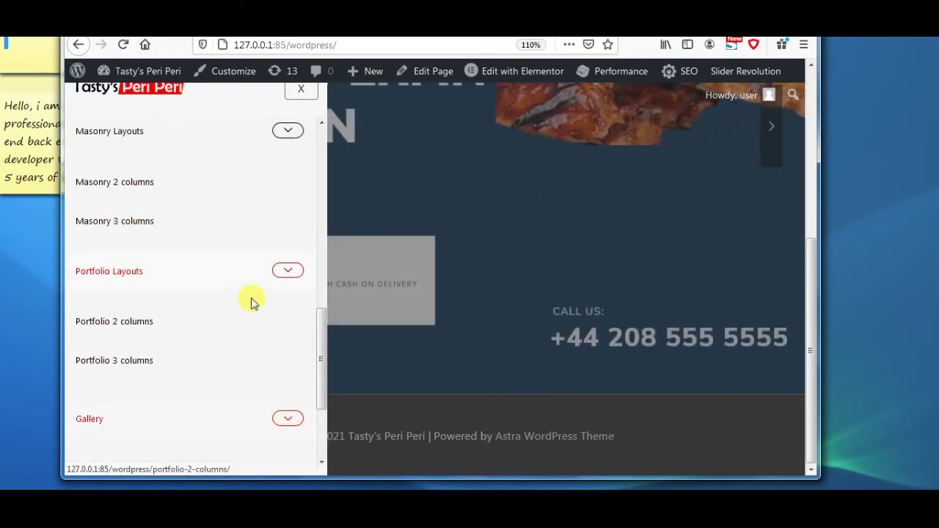
scroll(250, 303, down, 3)
scroll(247, 300, up, 15)
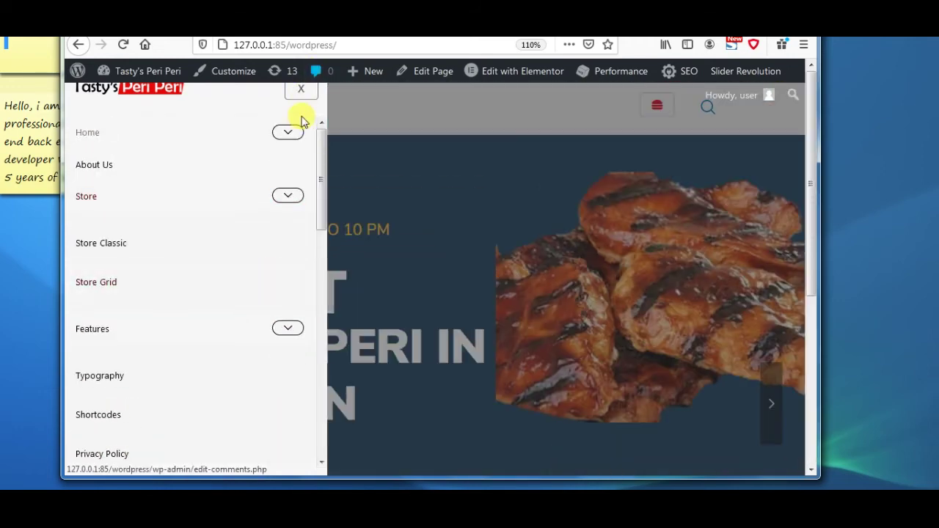
click(298, 99)
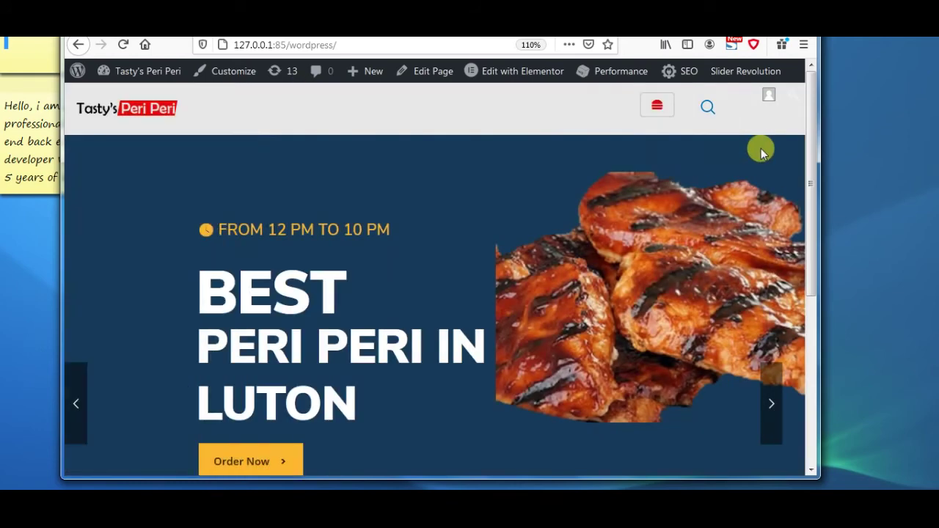
Narrow the browser window to phone width, then open the hamburger menu, look through its items and close it
drag(819, 170, 363, 175)
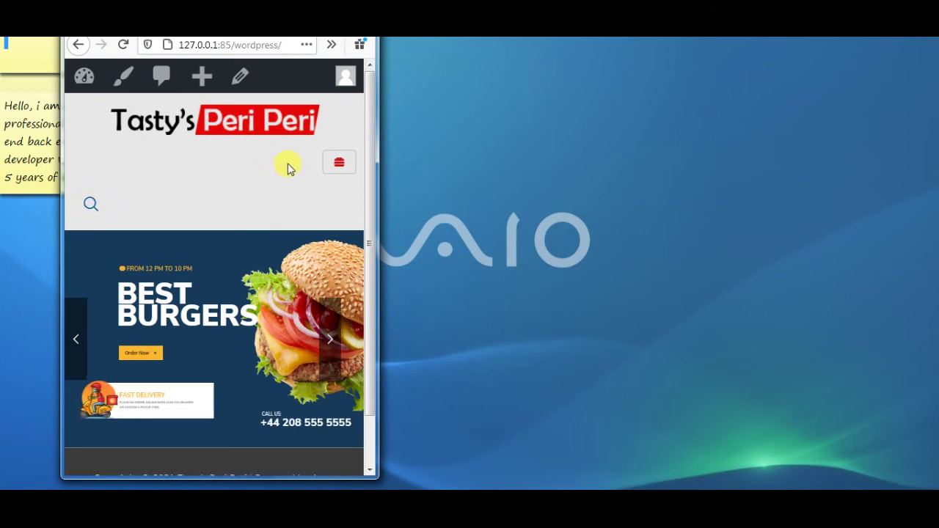
click(339, 168)
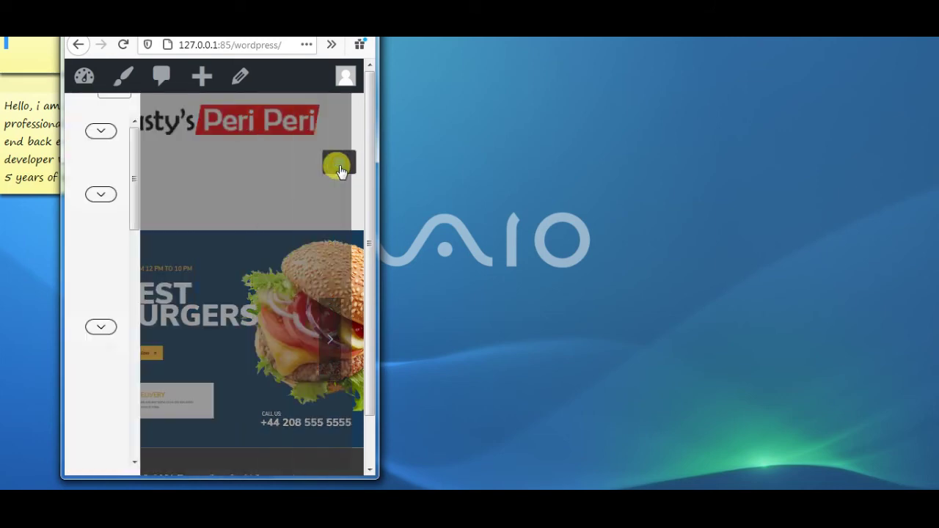
scroll(216, 294, down, 6)
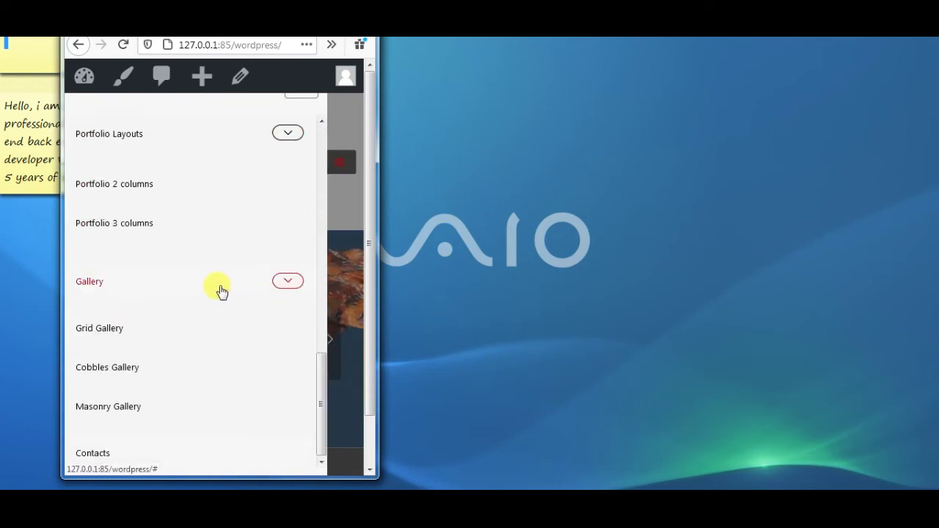
scroll(220, 294, up, 8)
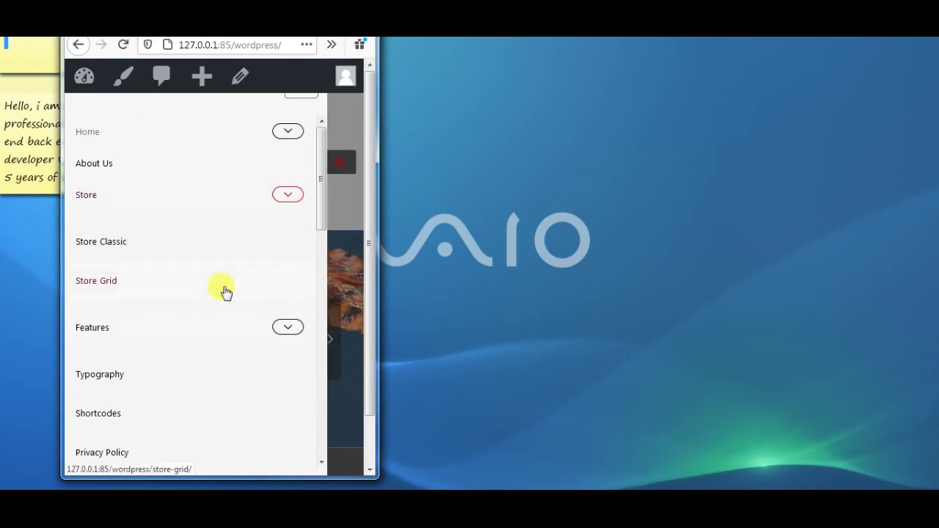
click(335, 151)
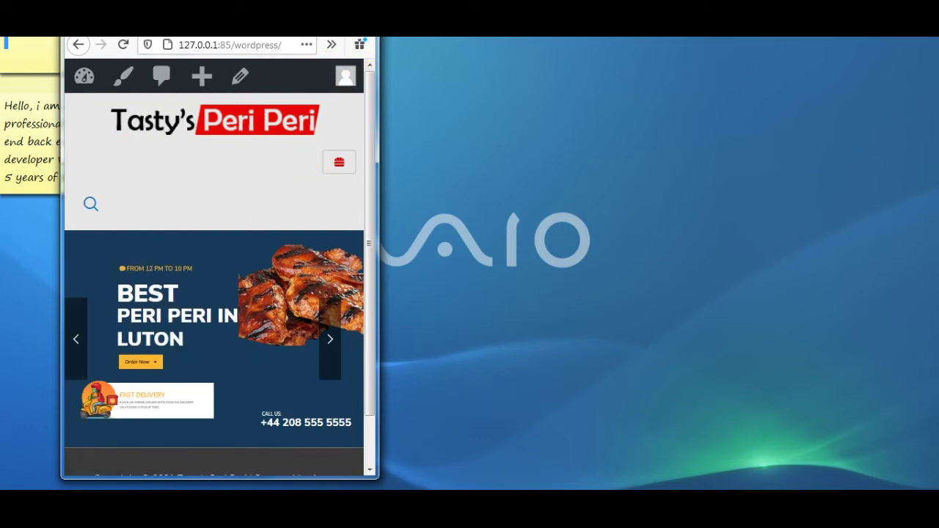
Return to the Elementor editor and preview the header in the Tablet and then the Mobile responsive mode
key(F11)
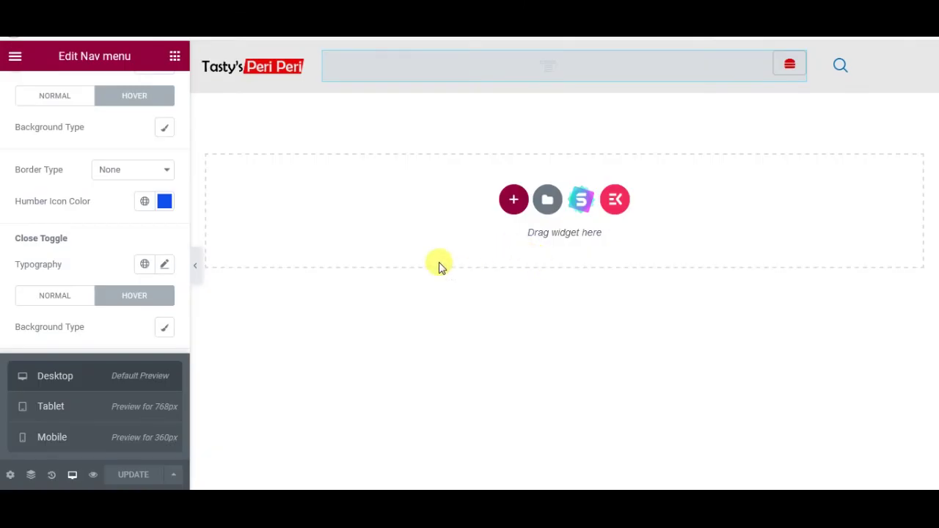
click(72, 475)
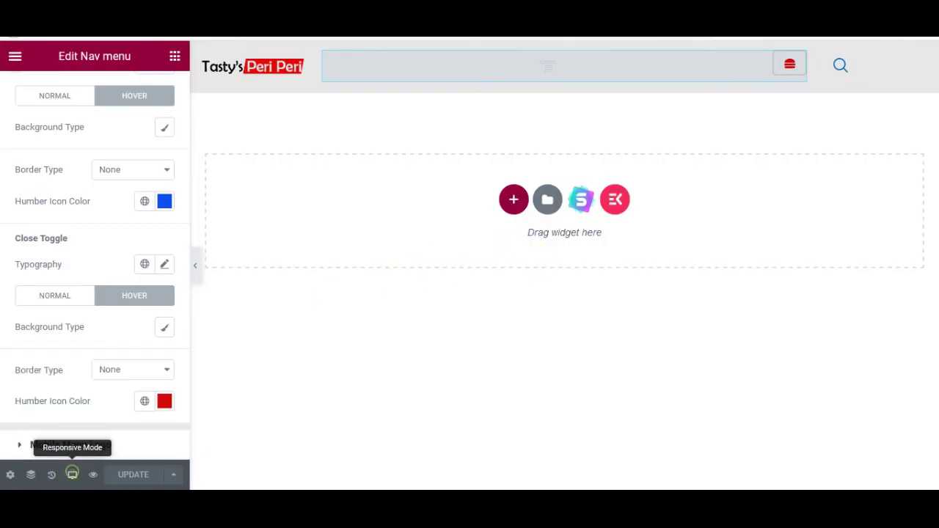
click(72, 475)
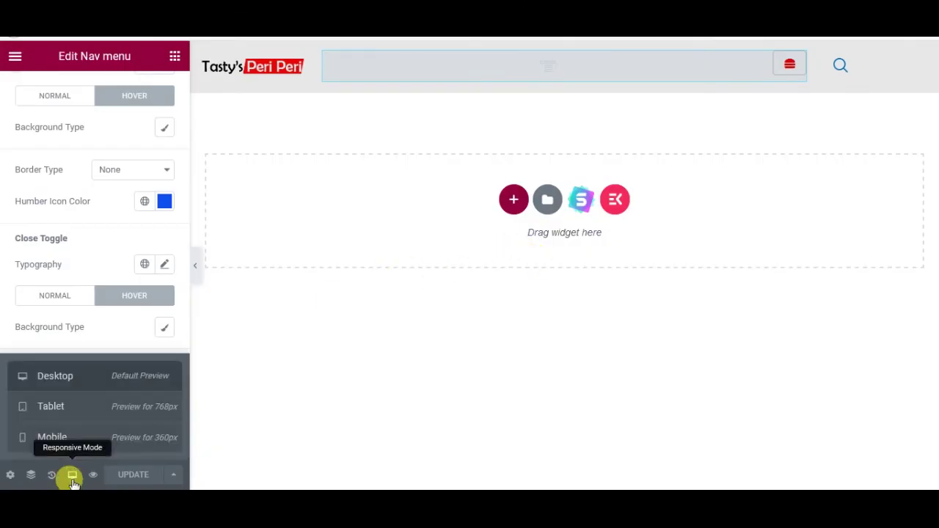
click(77, 415)
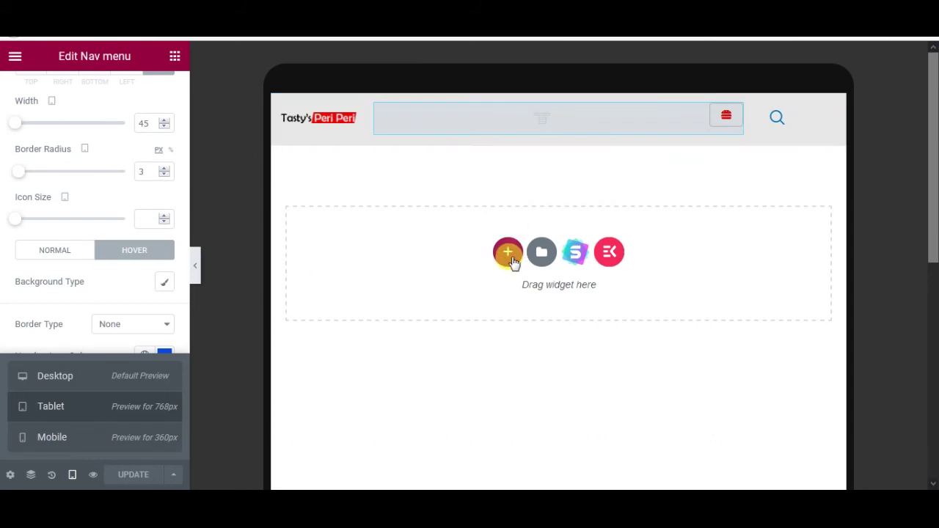
click(46, 437)
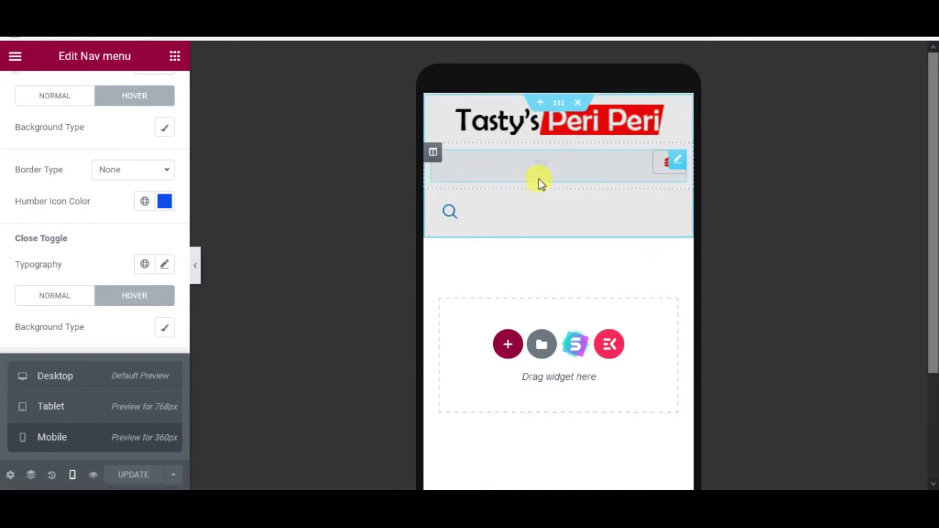
Open the nav menu's content settings and try its mobile horizontal menu position as Left, then Right
click(683, 166)
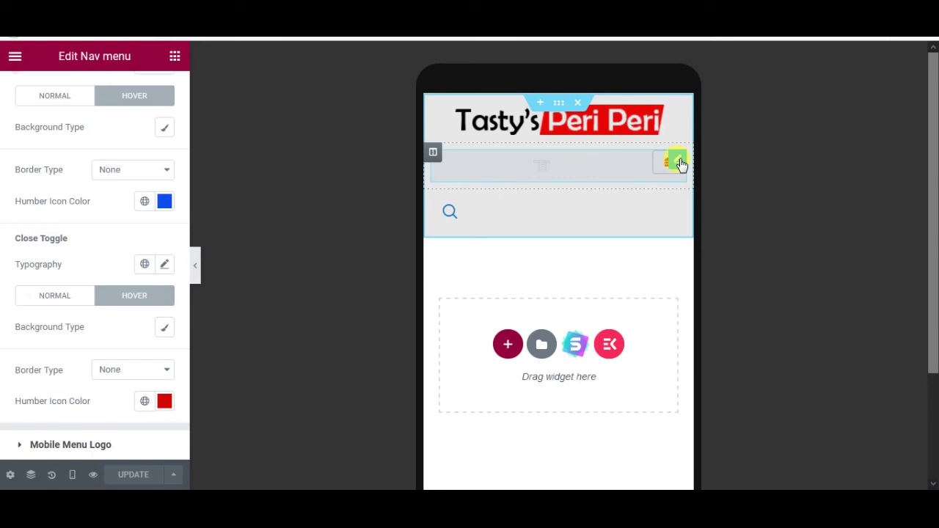
scroll(63, 129, up, 8)
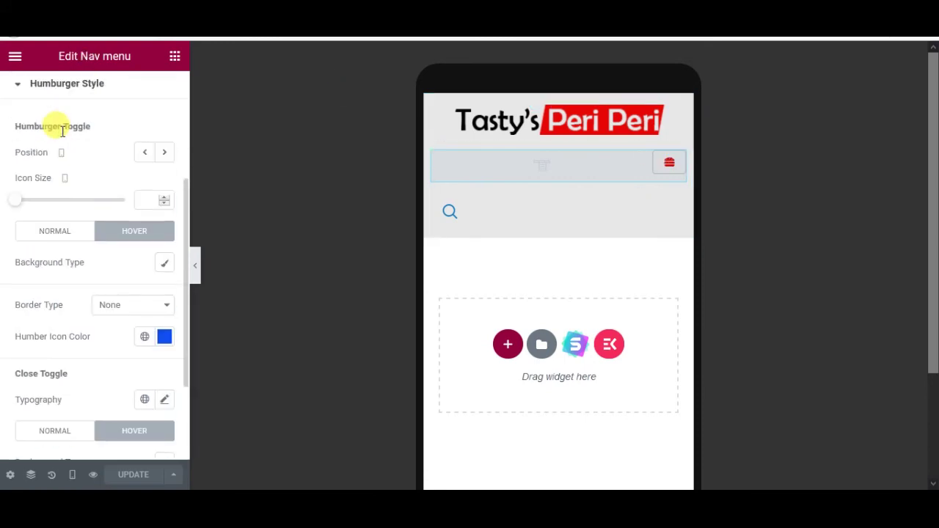
click(32, 96)
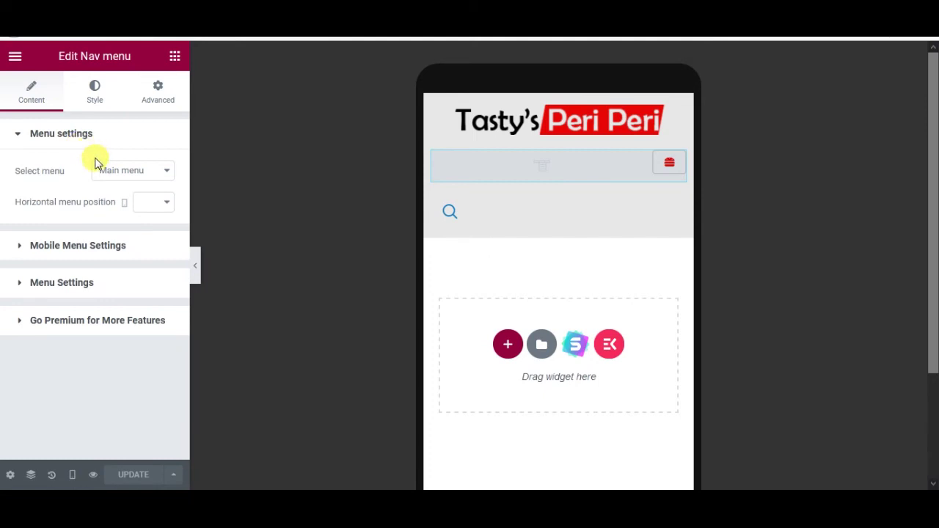
click(161, 206)
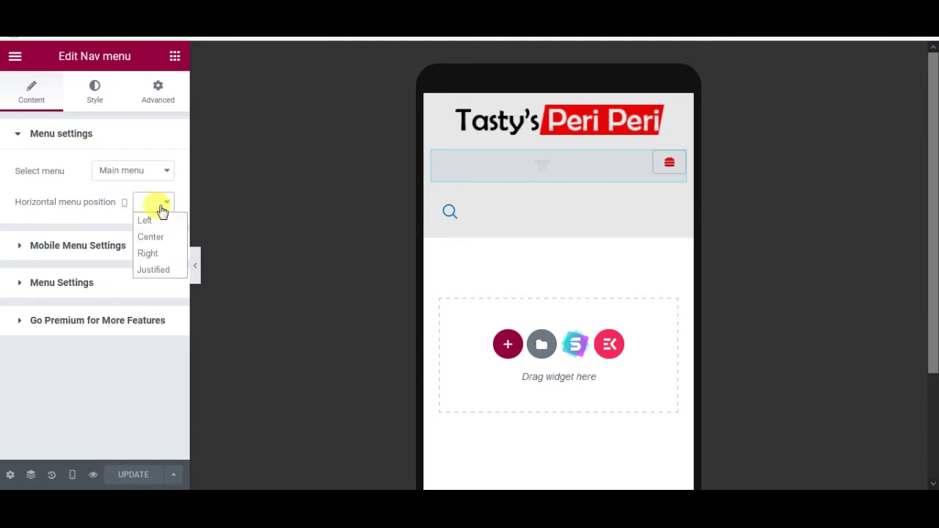
click(162, 222)
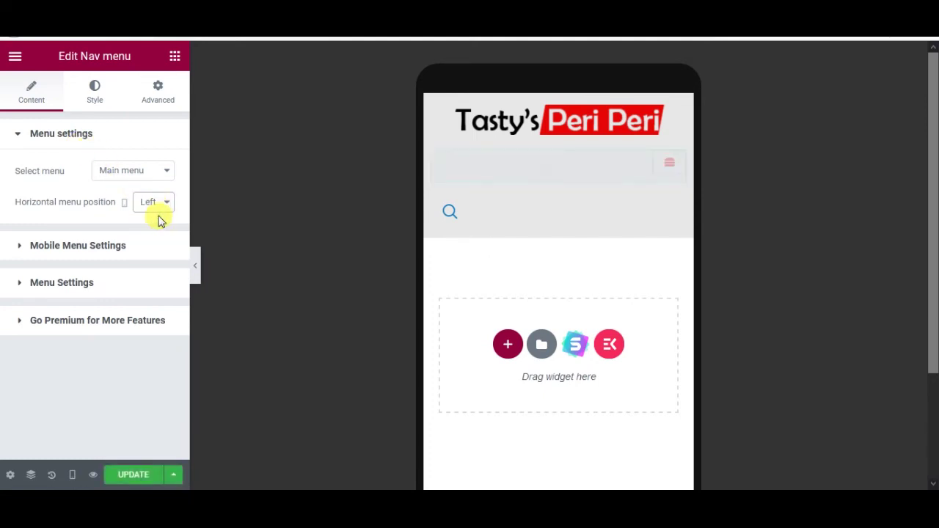
click(152, 205)
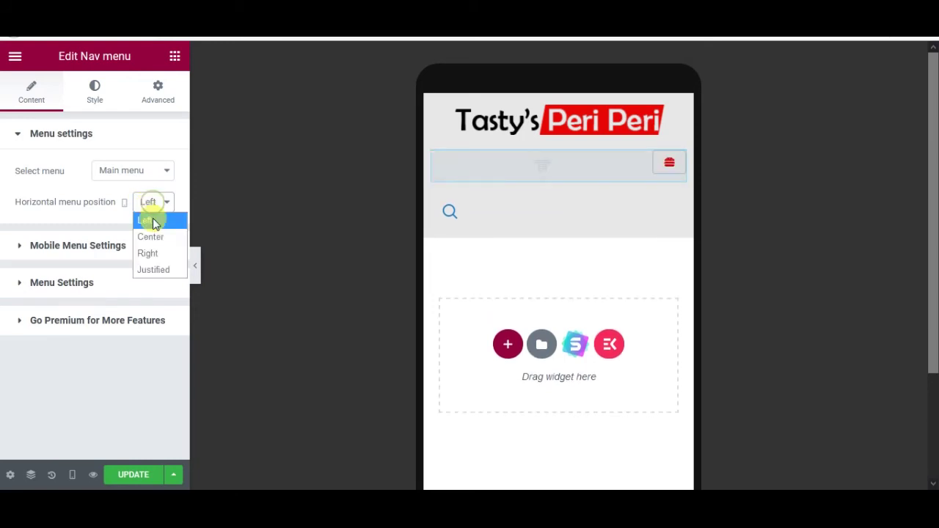
click(156, 253)
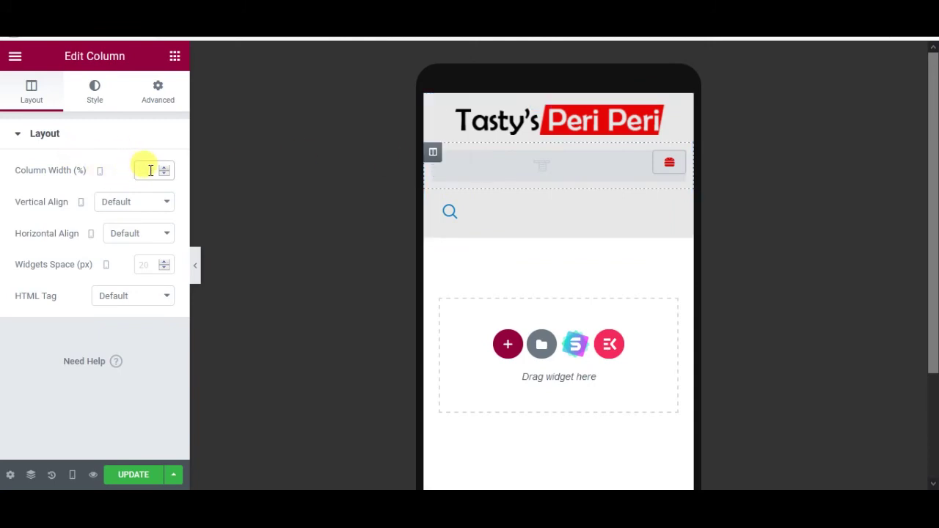
Set the mobile column width of both the nav menu column and the search icon column to 25%
text(25)
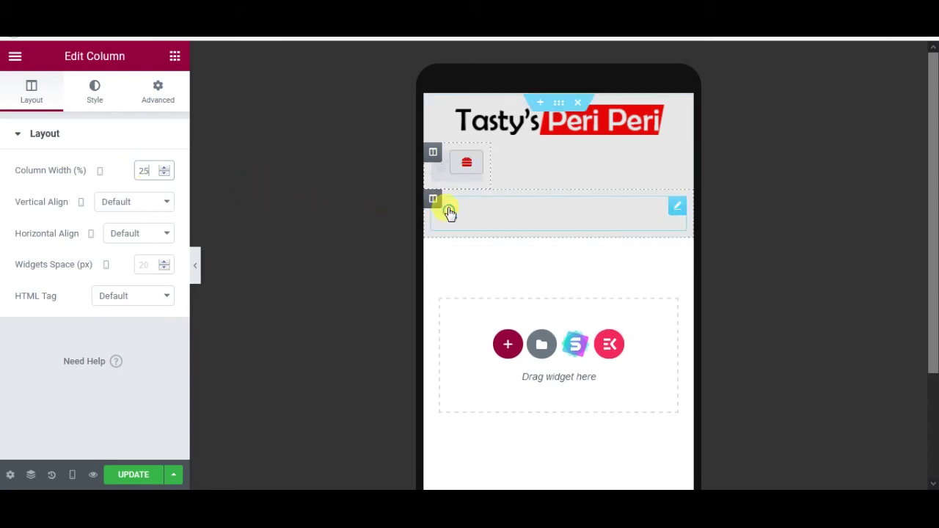
click(433, 199)
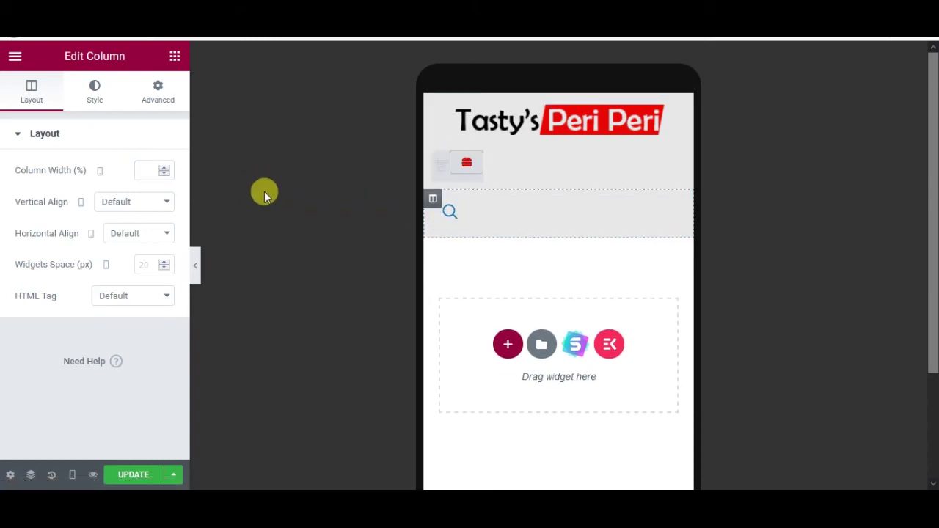
click(151, 165)
text(25)
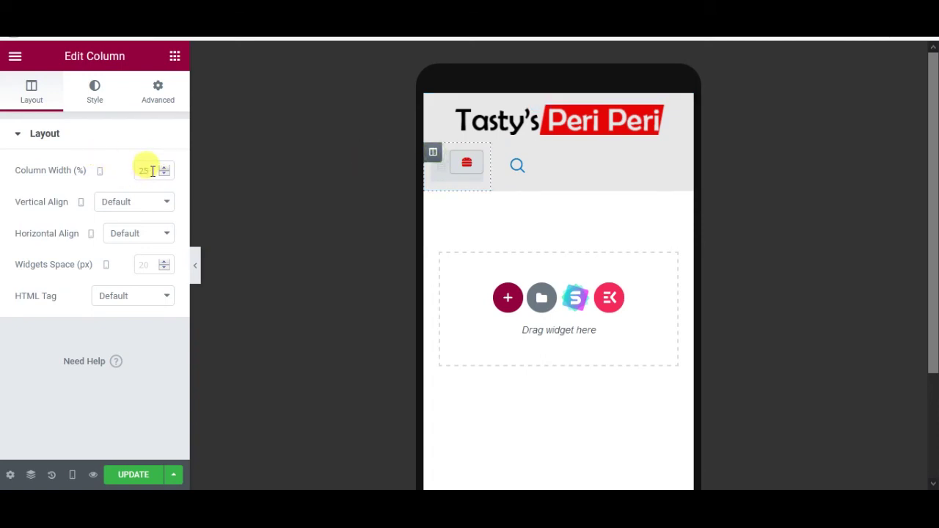
Set the mobile column width to 30% for the nav menu column and 35% for the search icon column
drag(152, 171, 127, 170)
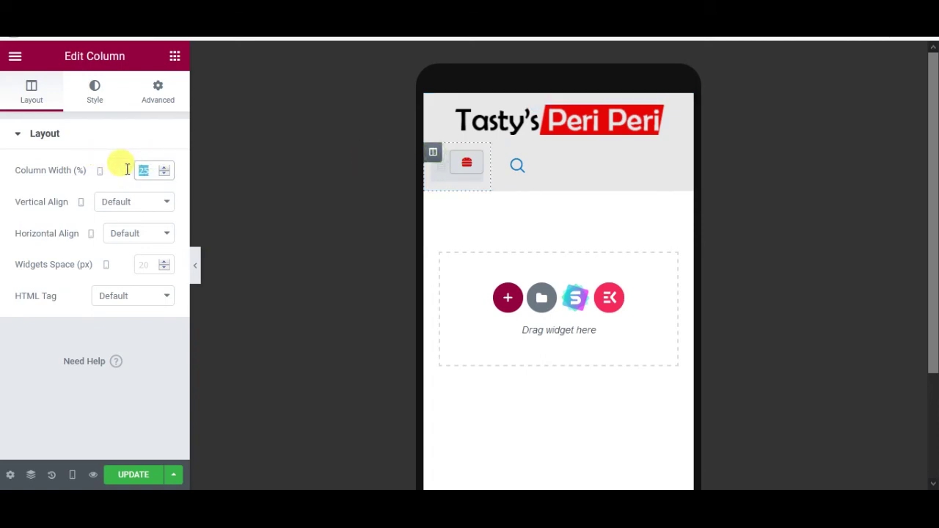
text(30)
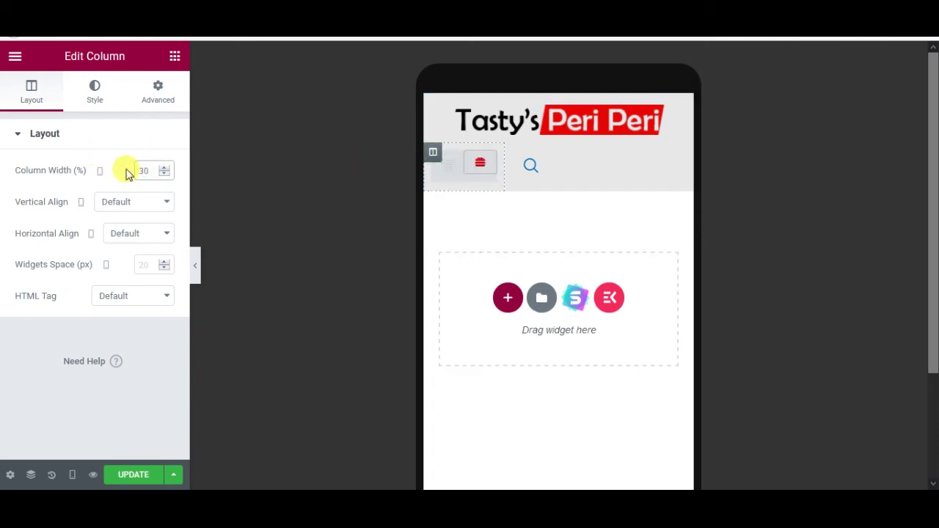
click(513, 153)
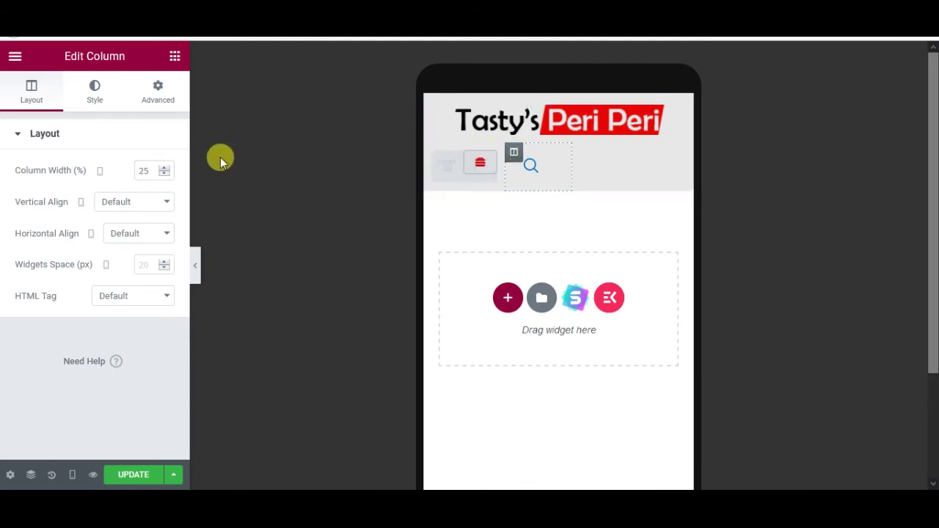
drag(143, 168, 126, 168)
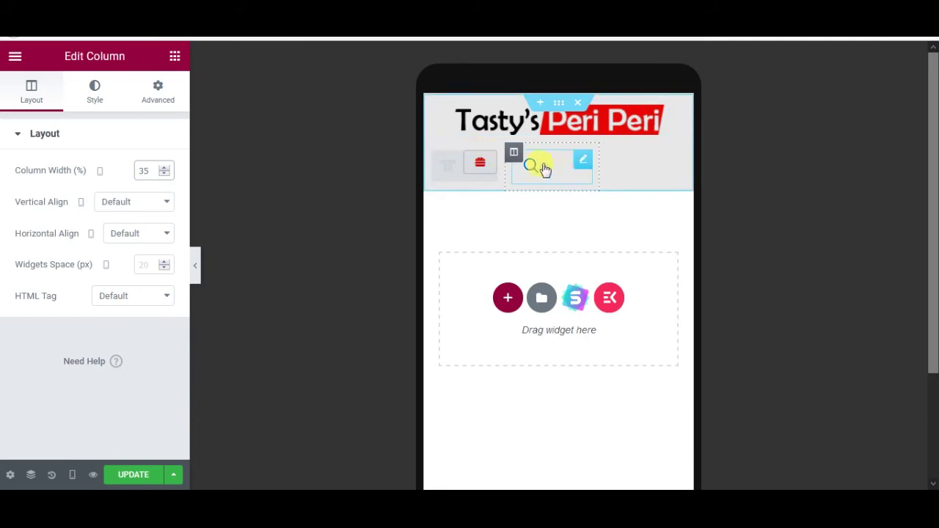
Set the header search widget's mobile alignment to right in its style settings
click(583, 169)
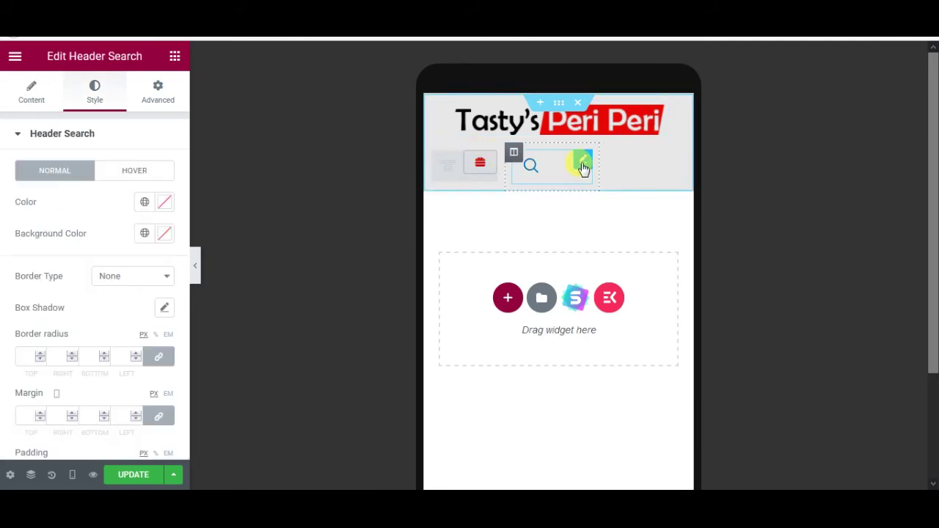
click(42, 99)
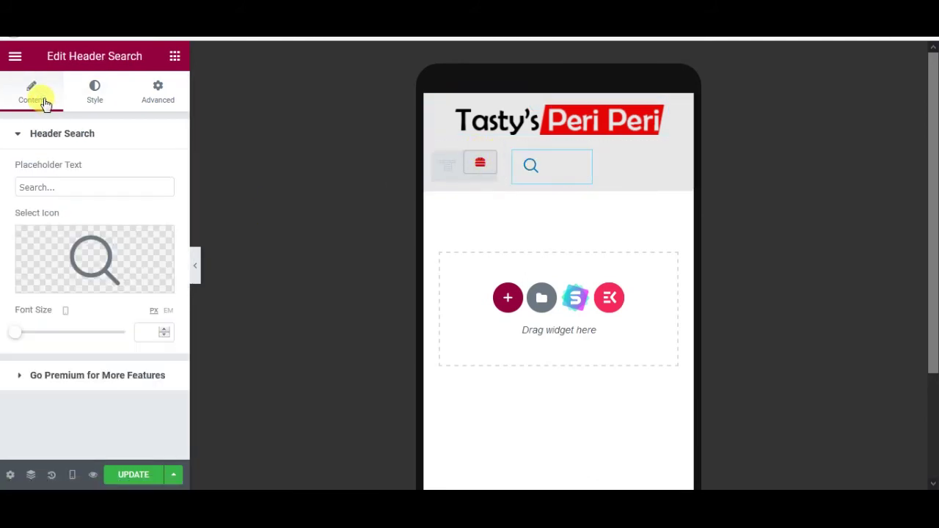
click(96, 101)
scroll(94, 315, down, 5)
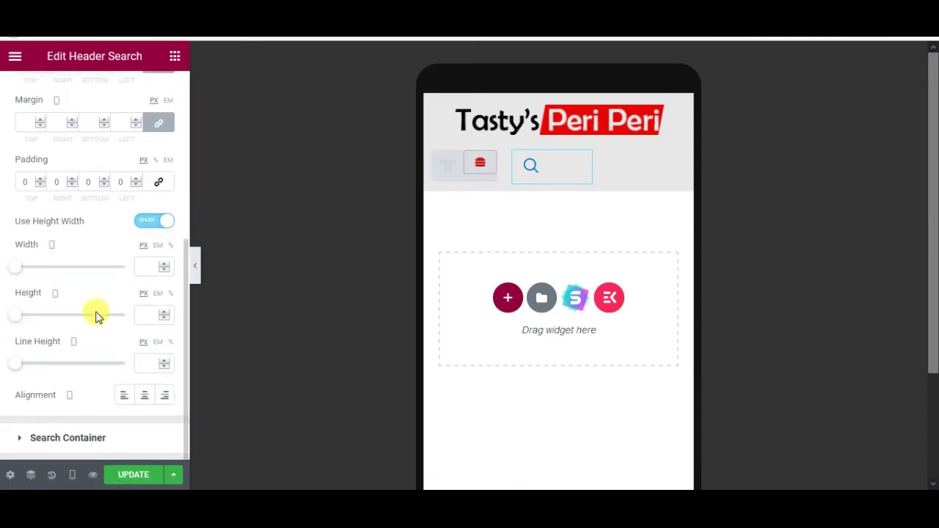
click(166, 396)
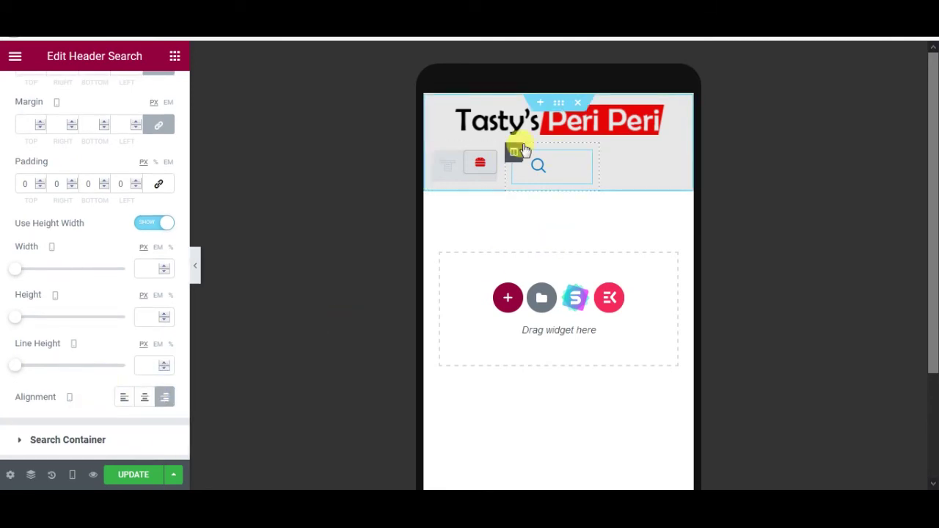
Set the mobile column width of both the nav menu column and the search icon column to 40%
click(432, 153)
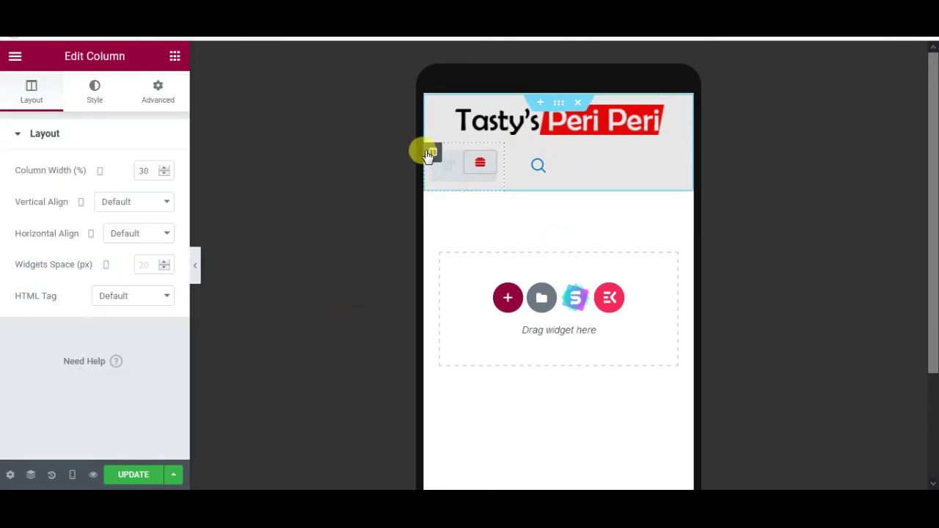
drag(143, 169, 166, 164)
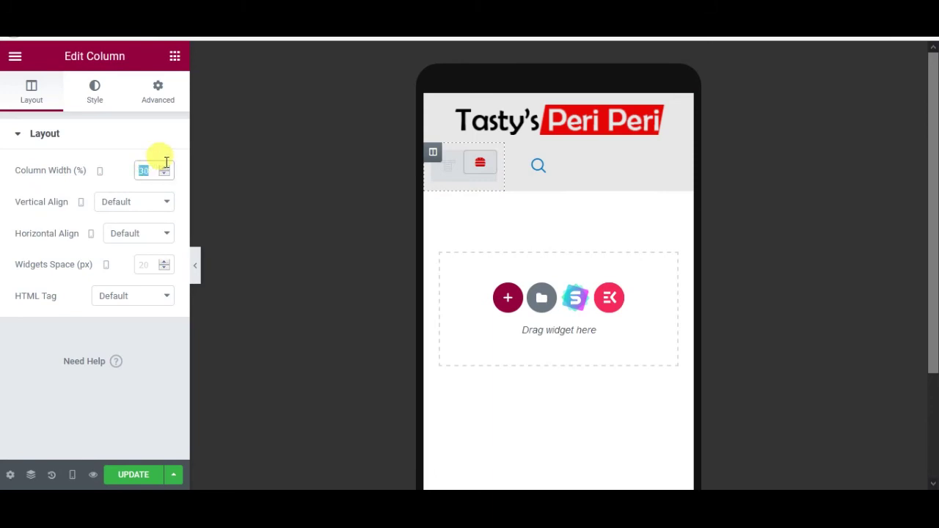
text(40)
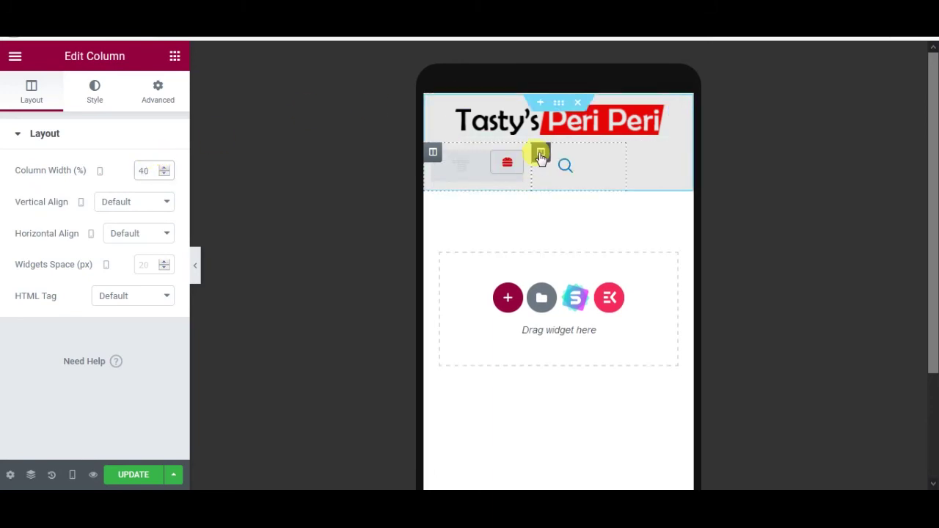
click(540, 154)
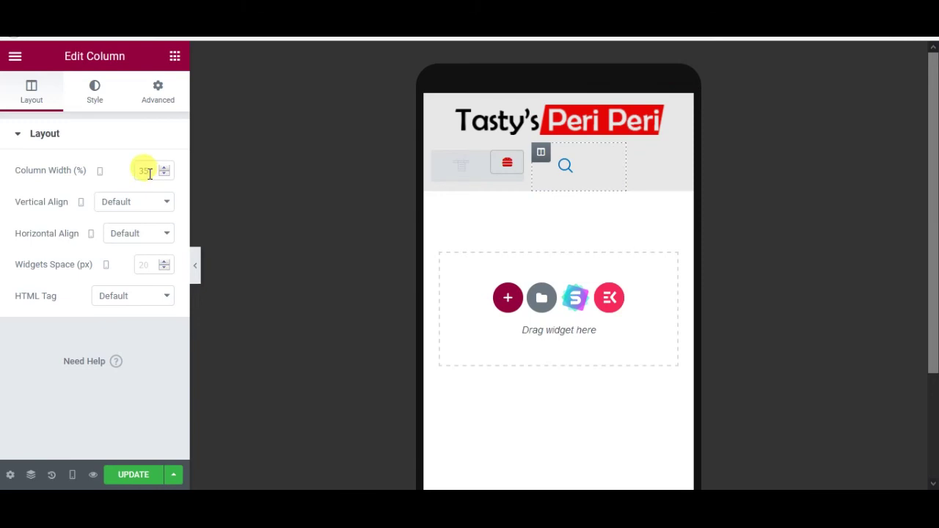
drag(148, 173, 128, 170)
text(40)
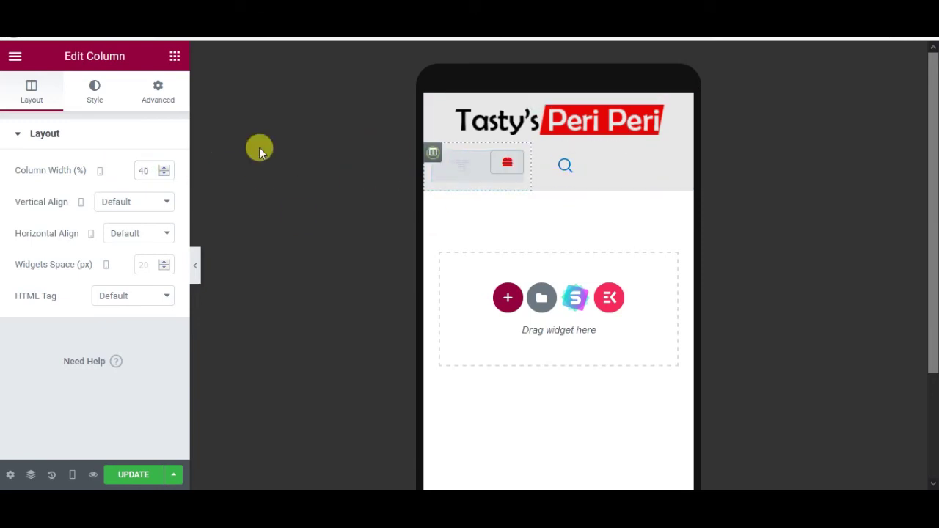
Set the nav menu column's mobile width to 60% and the search icon column's mobile width to 40%
drag(155, 170, 136, 171)
text(60)
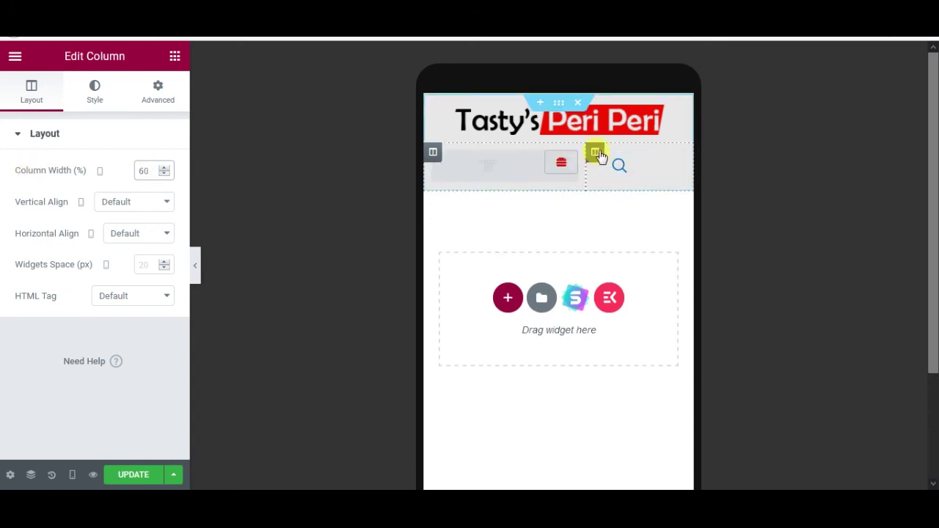
click(595, 153)
drag(151, 173, 120, 172)
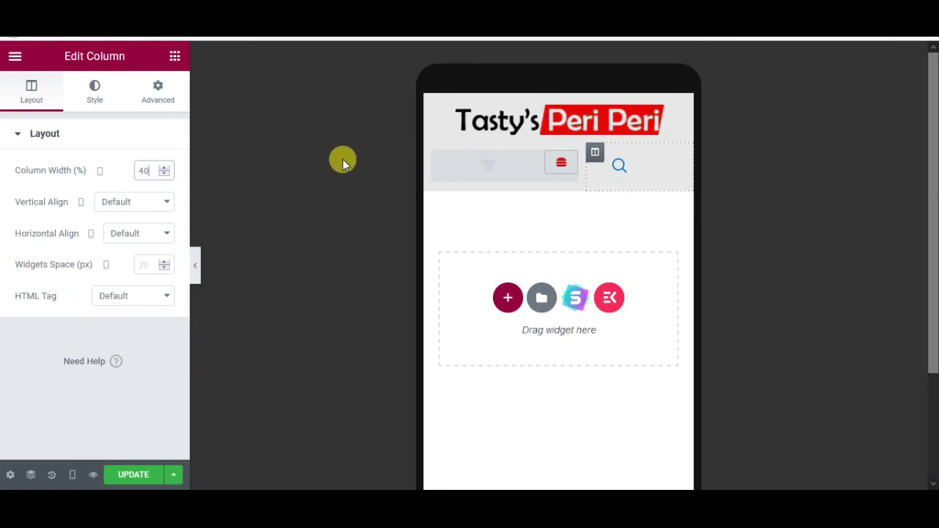
Set the nav menu's mobile horizontal menu position to Left
click(573, 165)
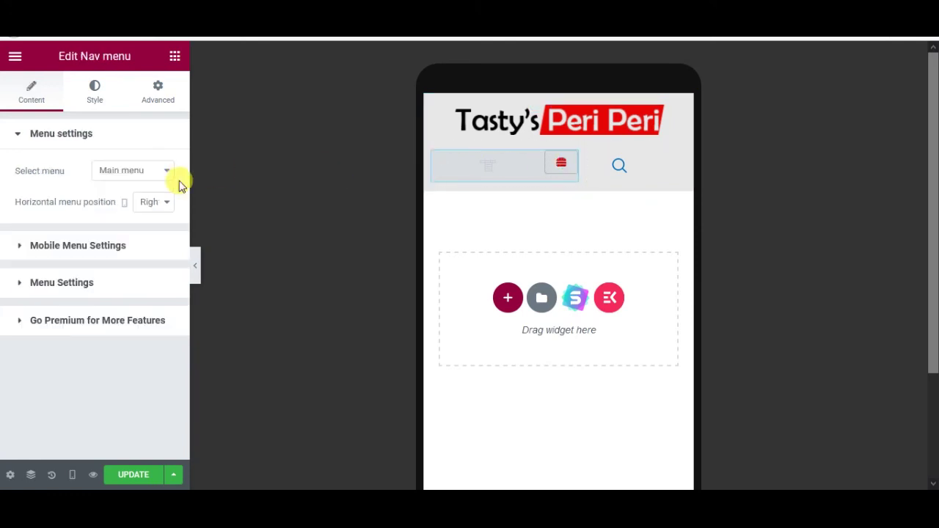
click(163, 207)
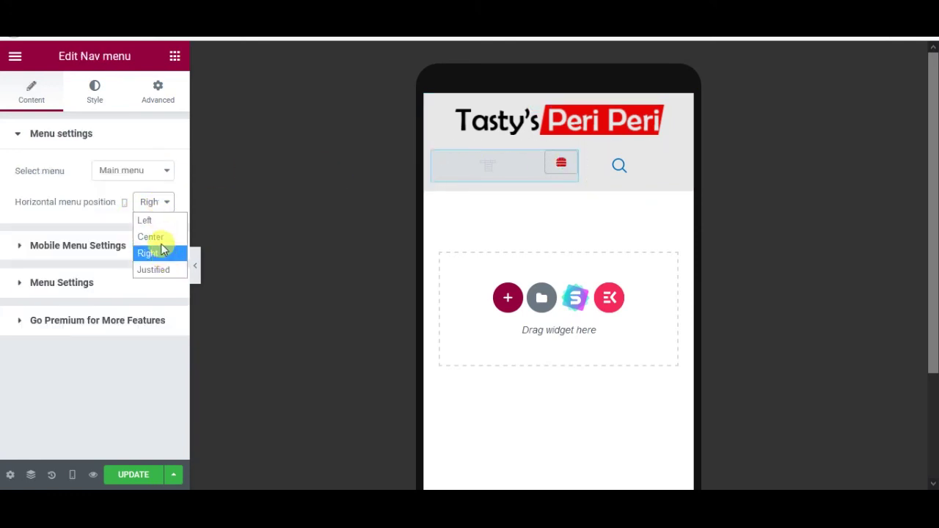
click(158, 235)
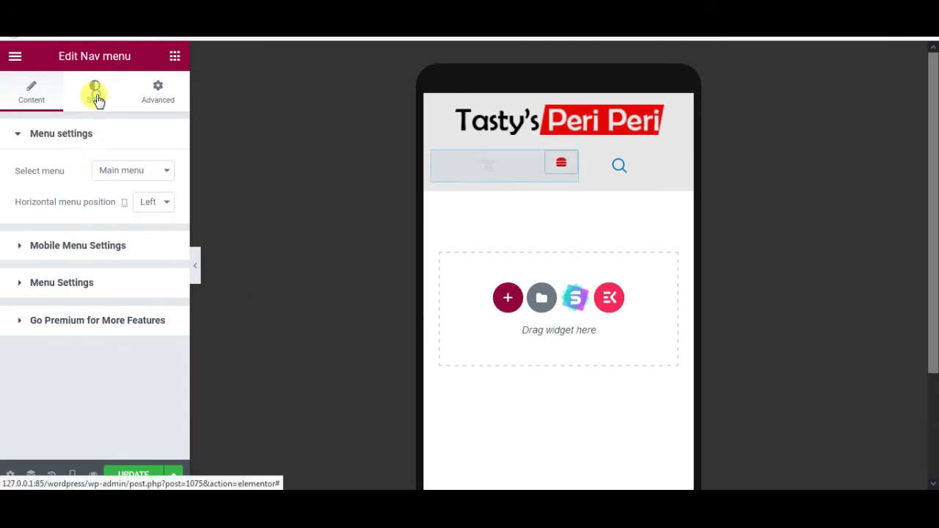
Set the nav menu's hamburger toggle position to left for mobile in its hamburger style settings
click(96, 96)
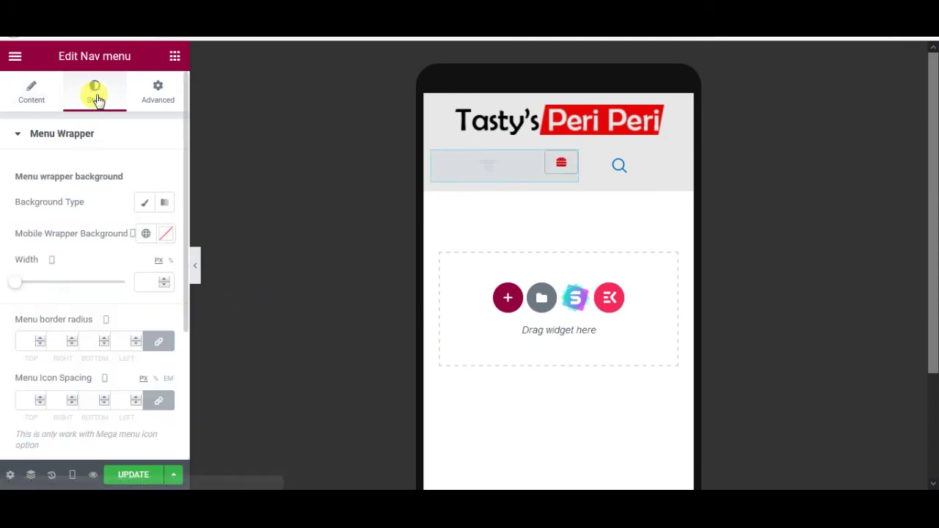
click(21, 138)
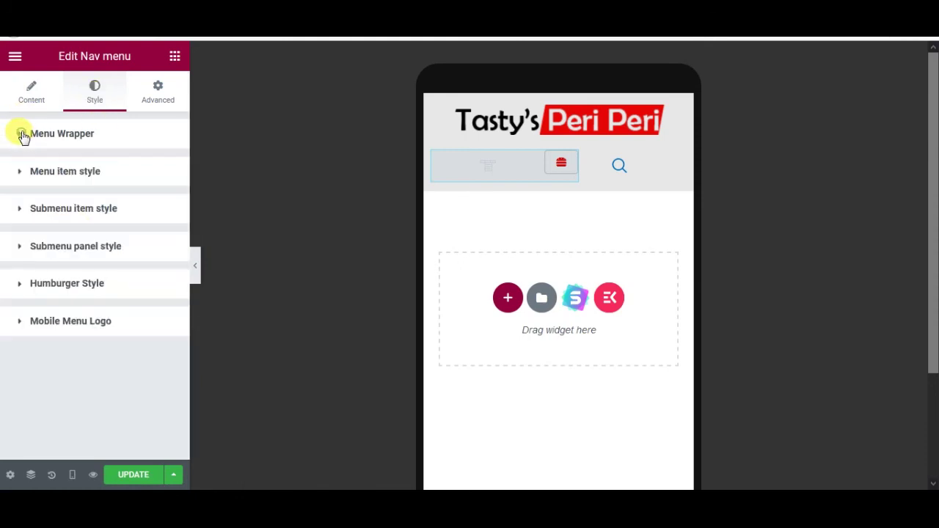
click(23, 287)
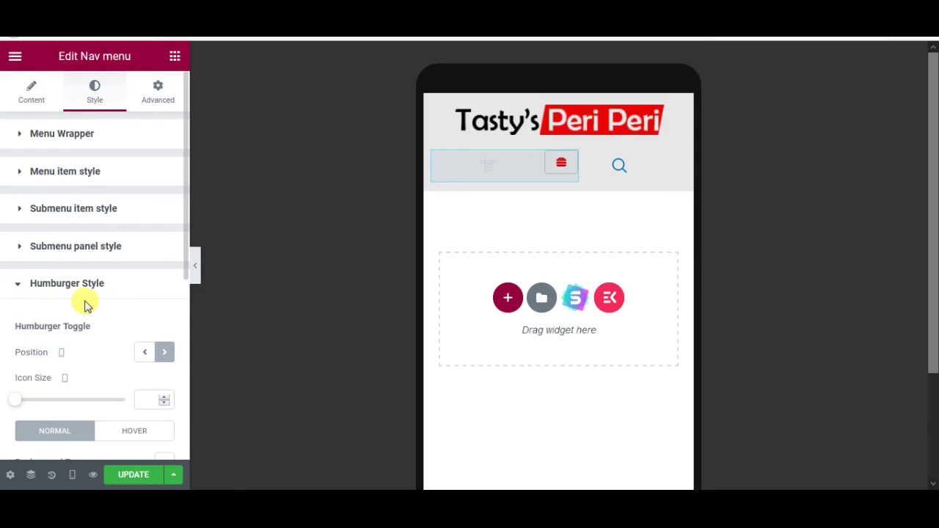
scroll(118, 306, down, 2)
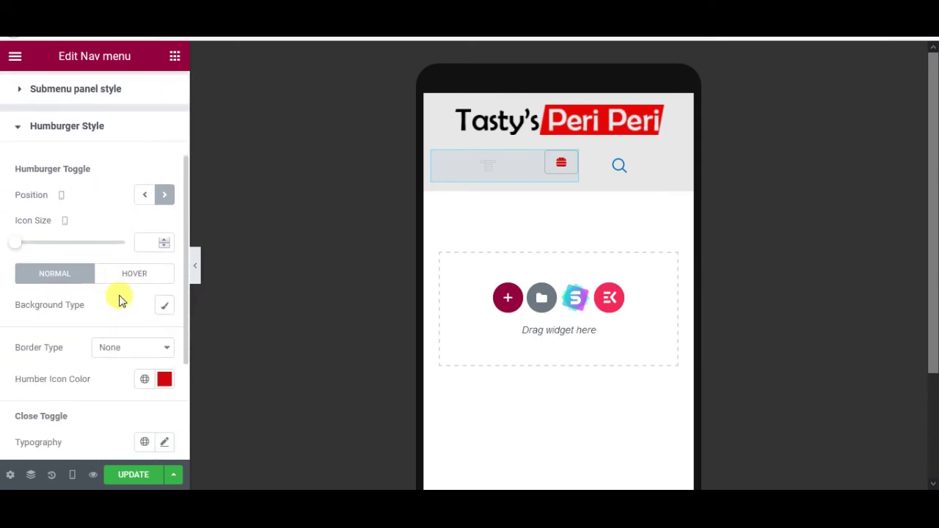
scroll(119, 297, down, 1)
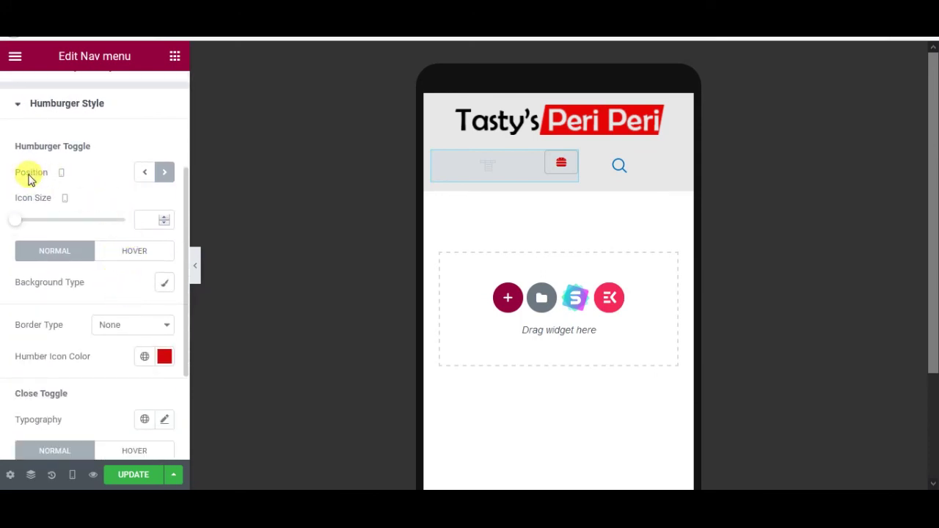
click(143, 178)
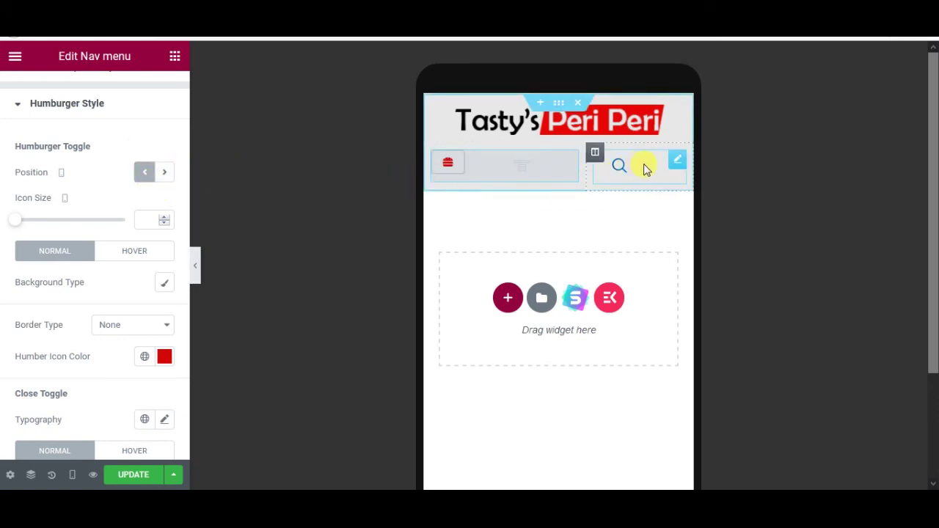
Set the header search widget's left padding to 80 px, leaving the other sides at 0, and update the header template
click(677, 163)
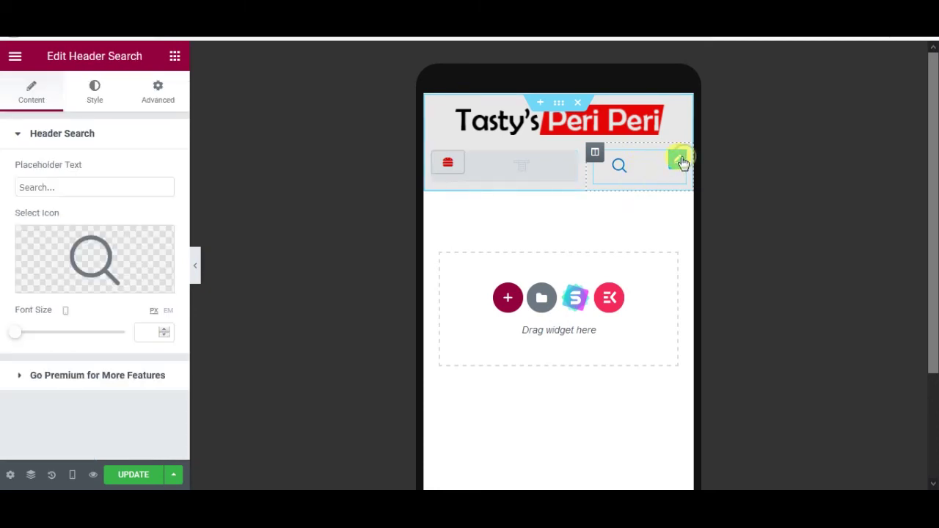
click(91, 92)
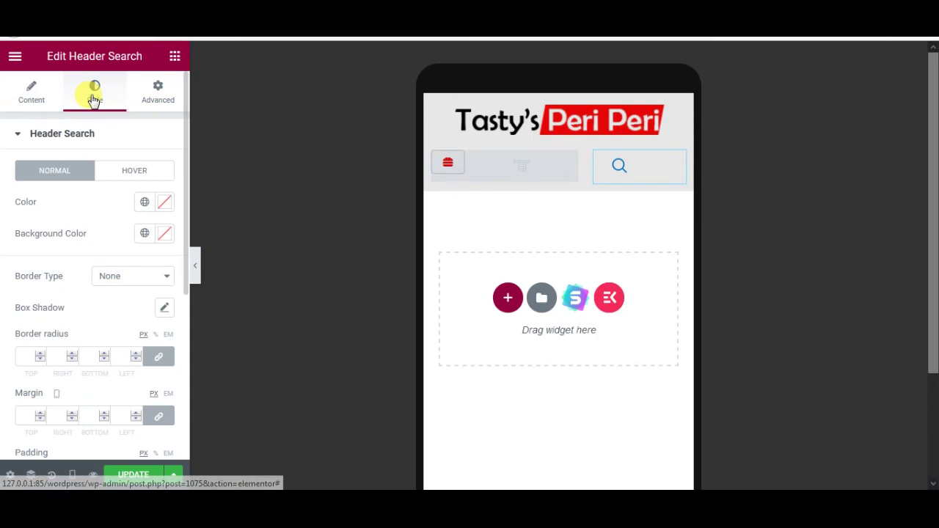
scroll(114, 290, down, 3)
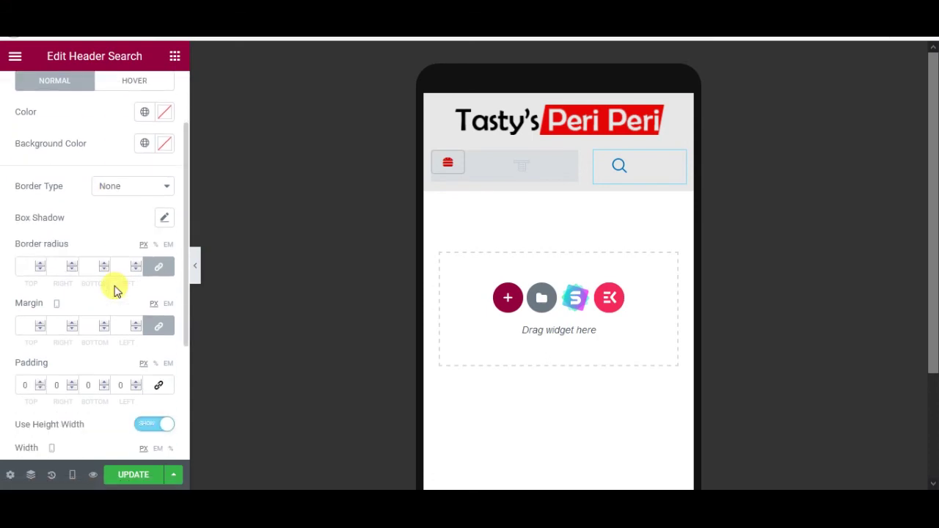
scroll(110, 283, down, 3)
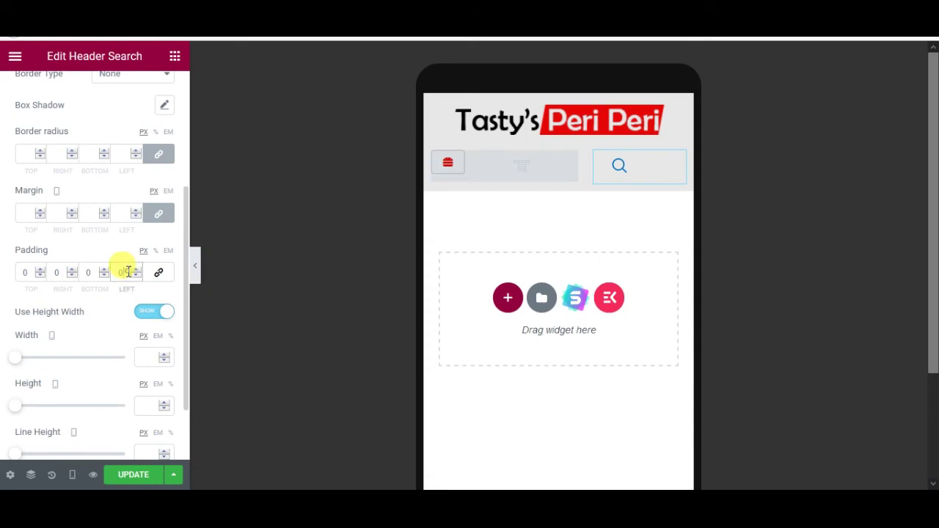
drag(129, 272, 108, 272)
text(80)
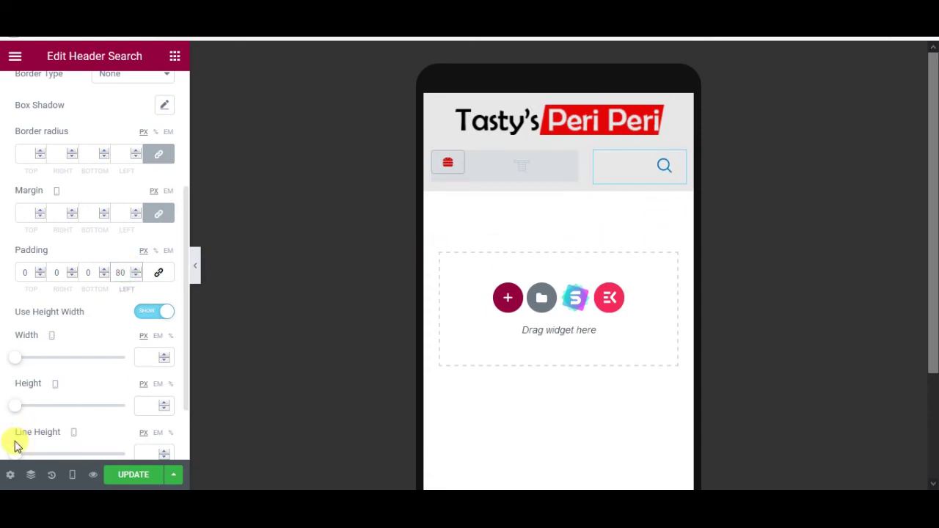
click(125, 473)
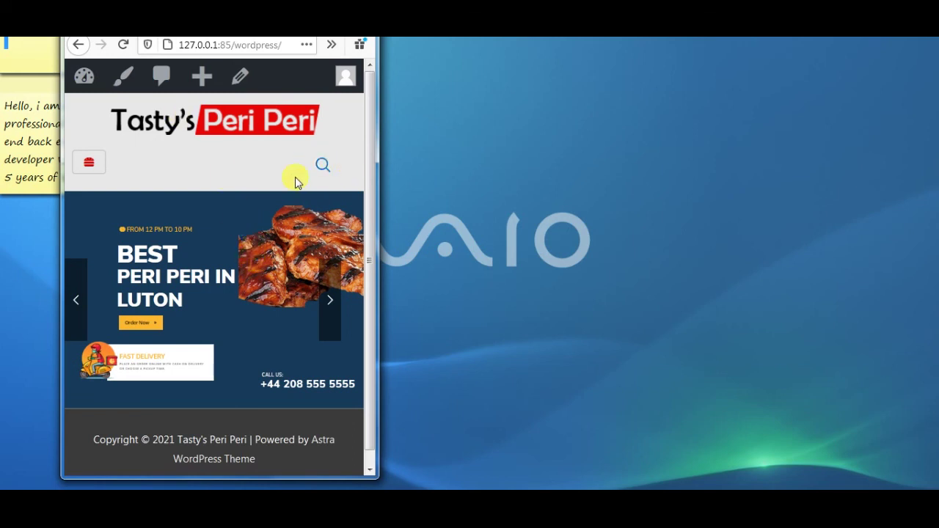
Expand the live site to full width and scroll through the page to check how the desktop header behaves
key(F11)
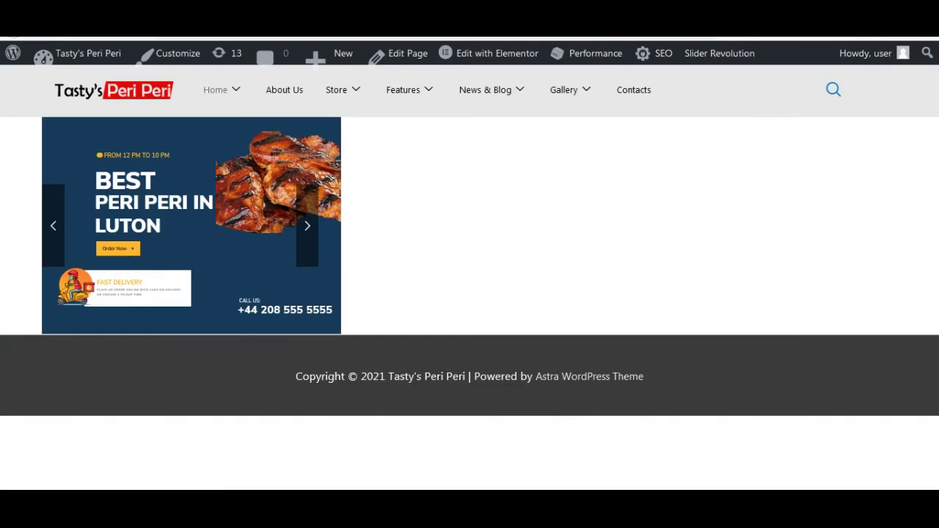
scroll(584, 301, down, 5)
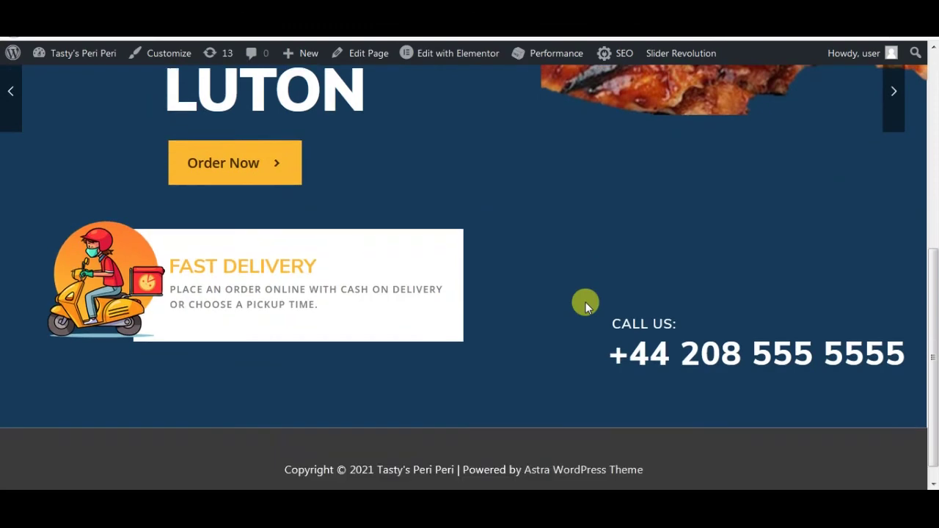
scroll(585, 302, up, 5)
scroll(587, 308, down, 5)
scroll(586, 307, up, 5)
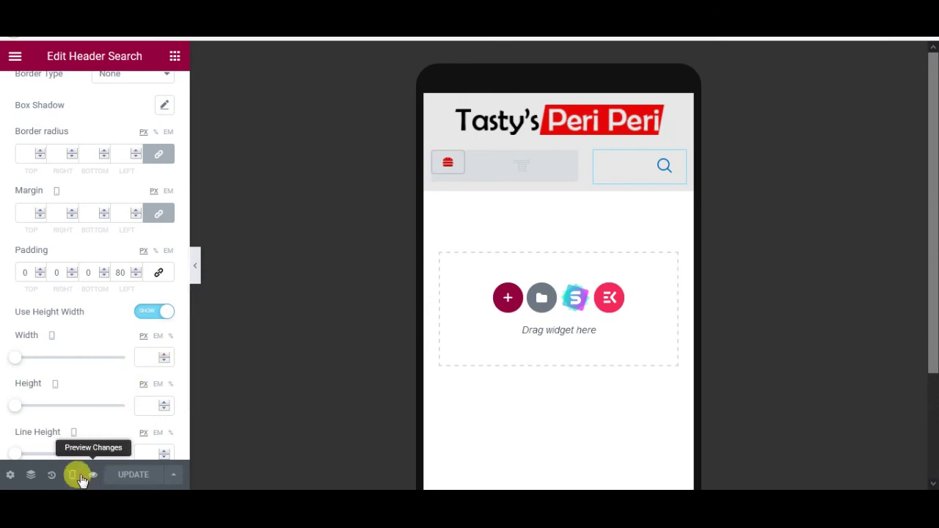
Switch the editor to desktop preview and enable Sticky Header Effects in the header section's advanced settings
click(72, 475)
click(68, 383)
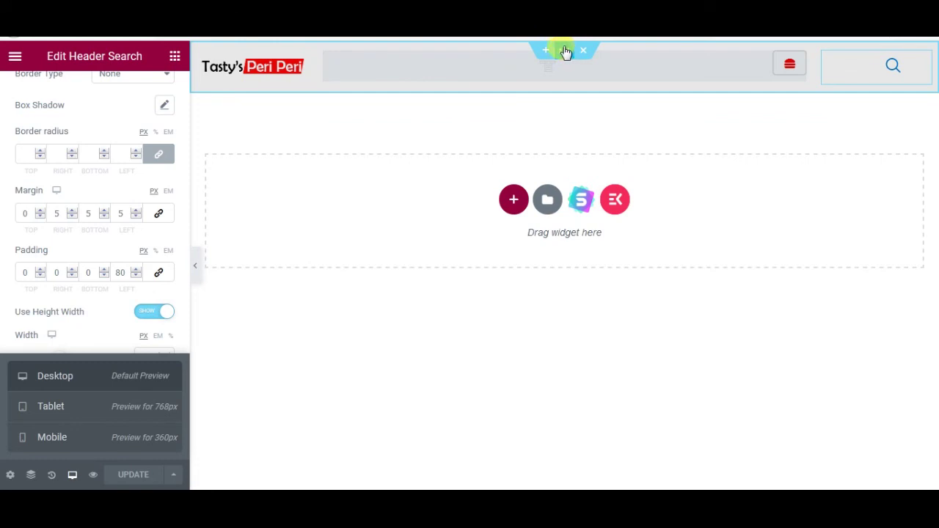
click(565, 52)
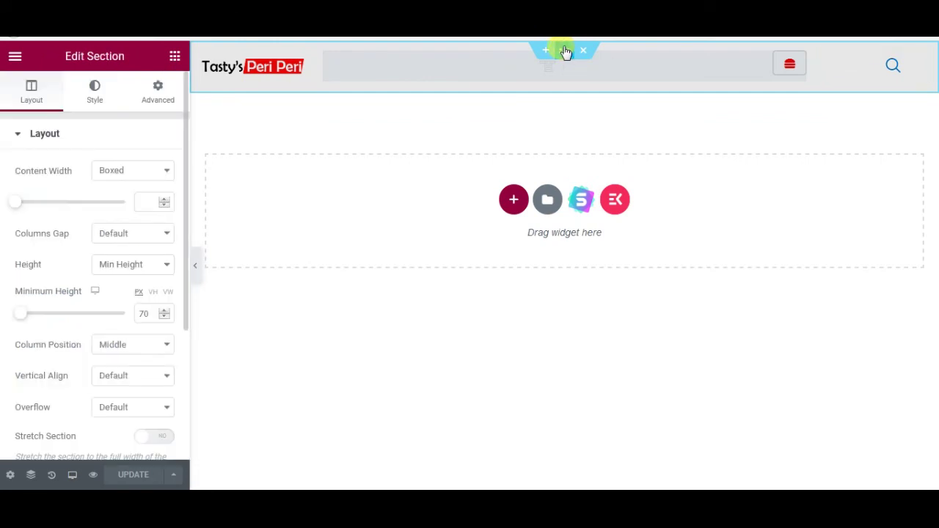
right_click(565, 52)
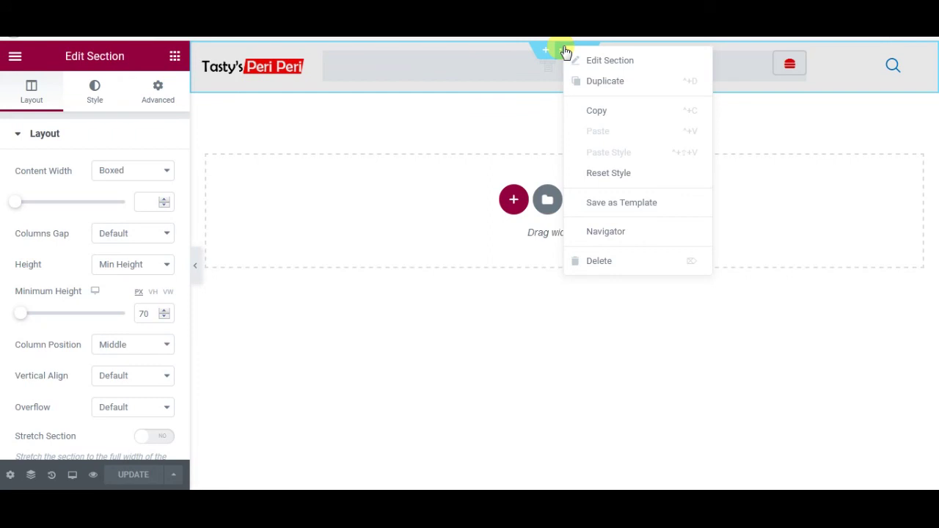
click(585, 66)
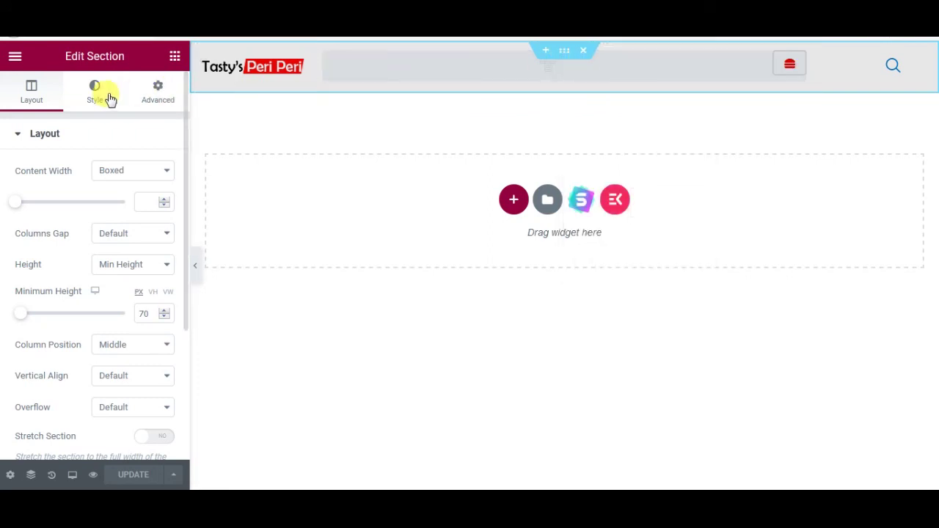
click(156, 88)
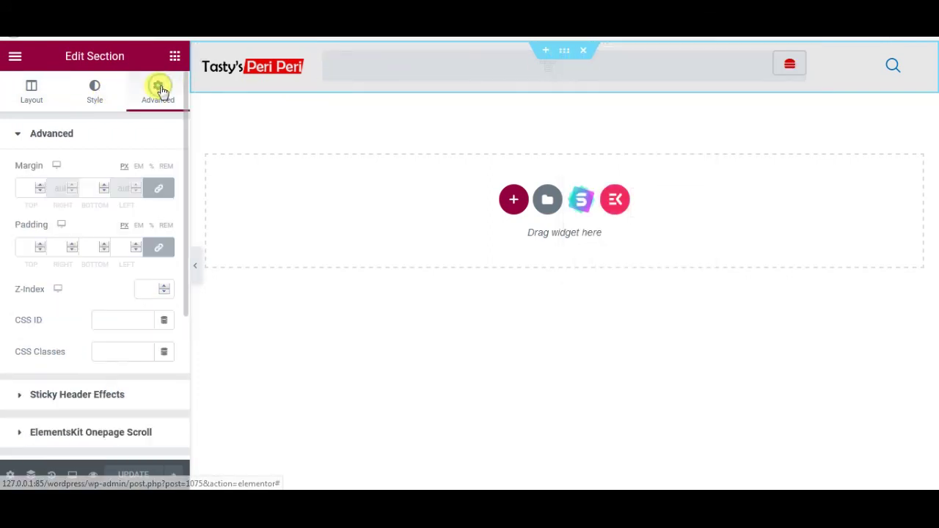
scroll(96, 187, down, 5)
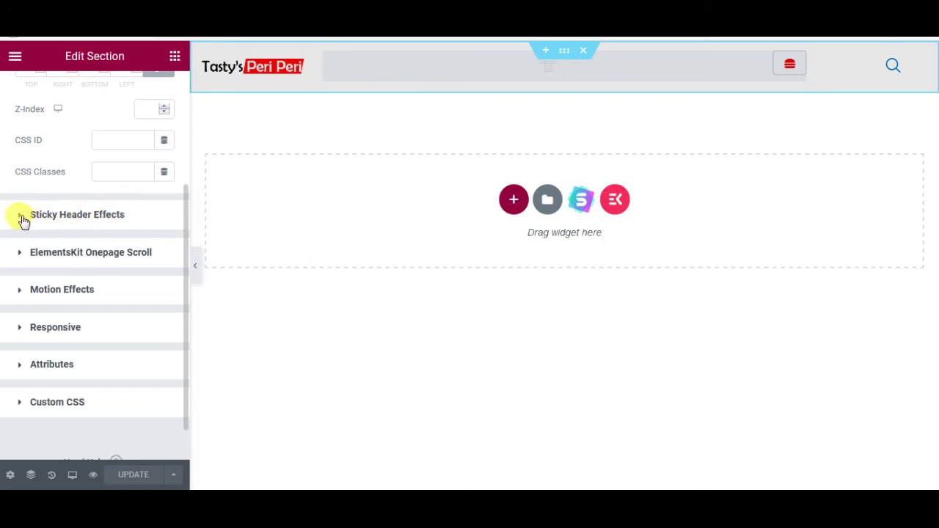
click(22, 216)
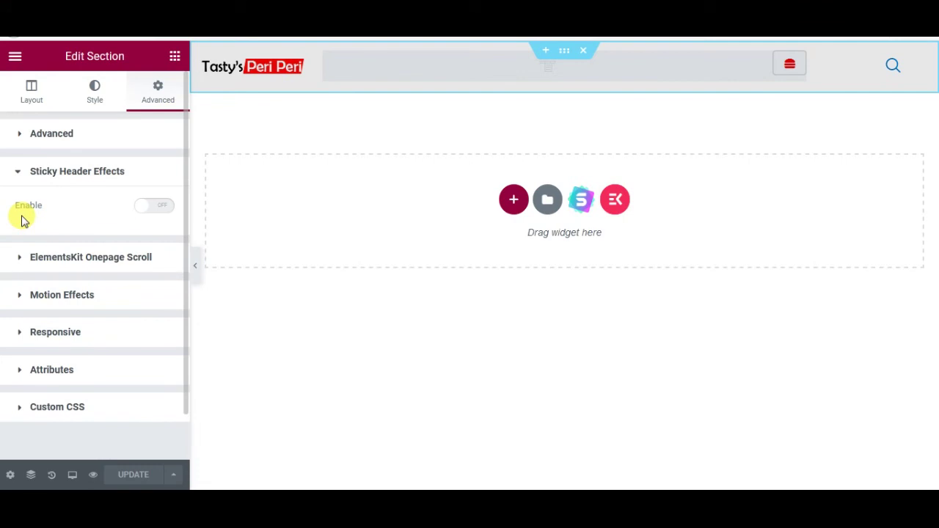
click(150, 207)
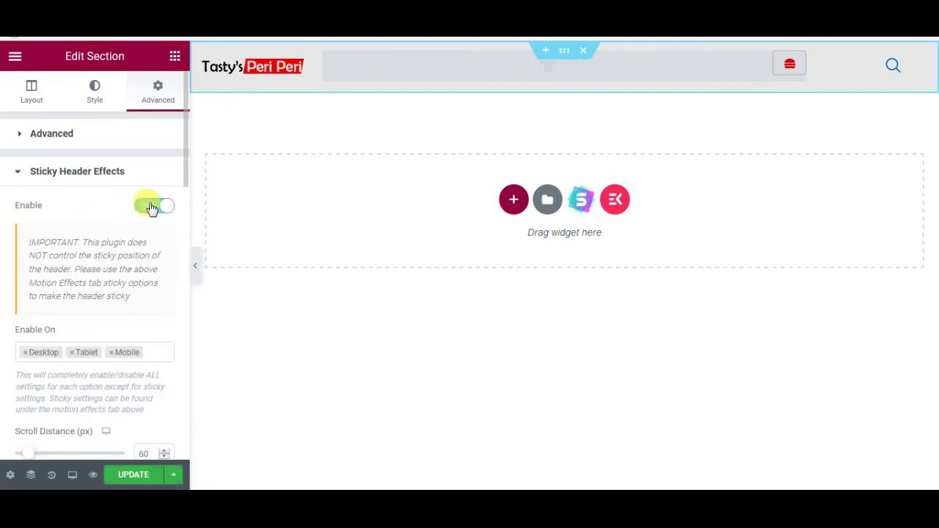
Set the Sticky Header Effects scroll distance to 100 px and update the header template
scroll(121, 267, down, 5)
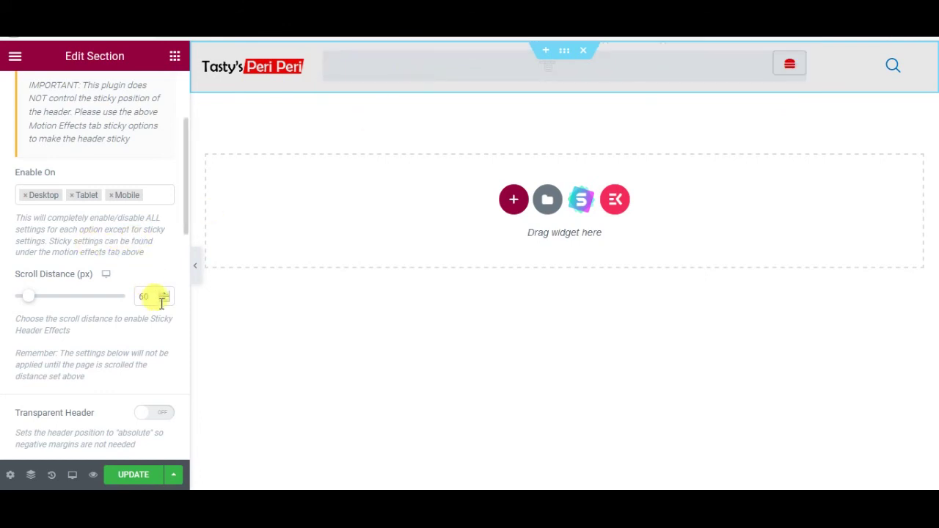
drag(150, 297, 78, 301)
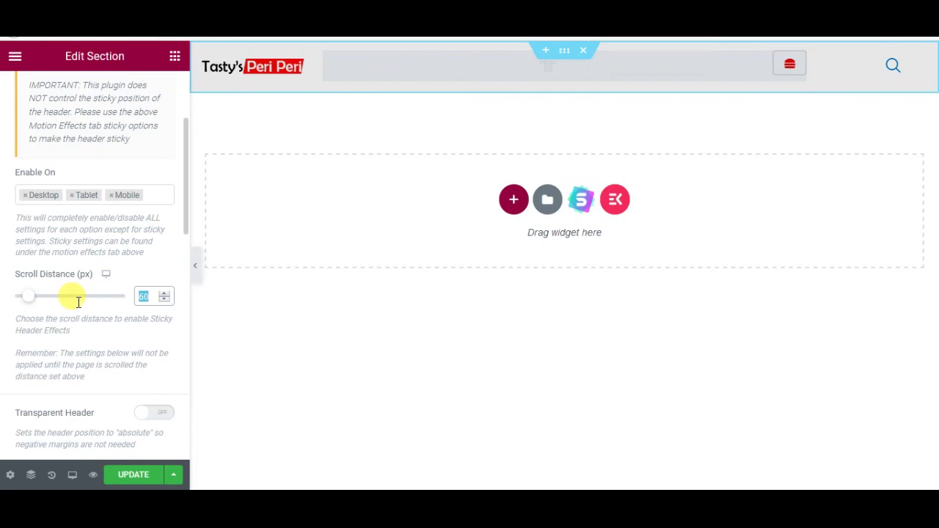
text(100)
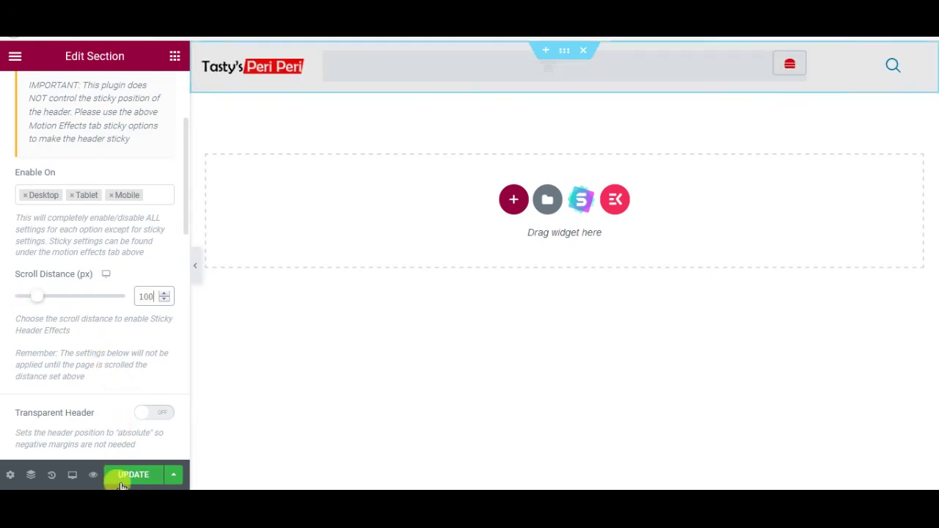
click(132, 473)
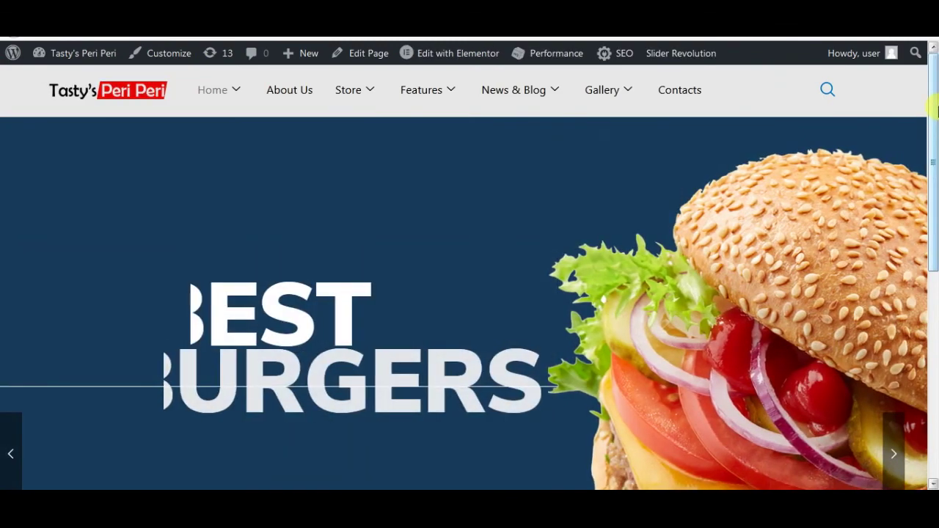
Scroll the live home page down and back up to check the header's sticky behaviour
drag(936, 108, 936, 135)
drag(935, 144, 935, 148)
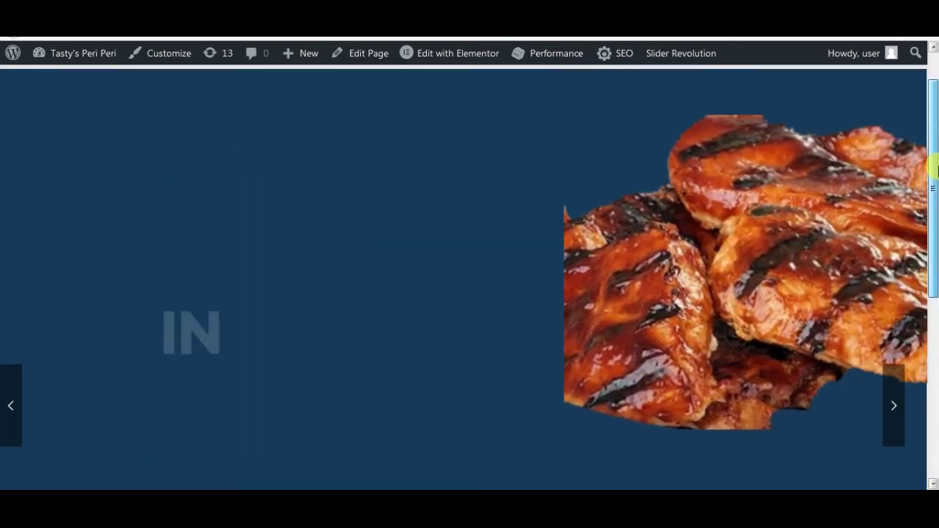
drag(935, 187, 936, 95)
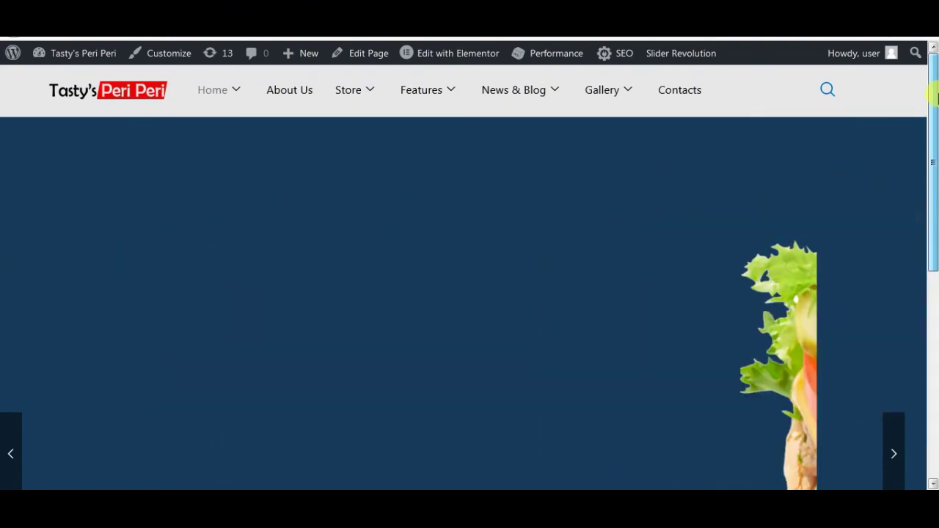